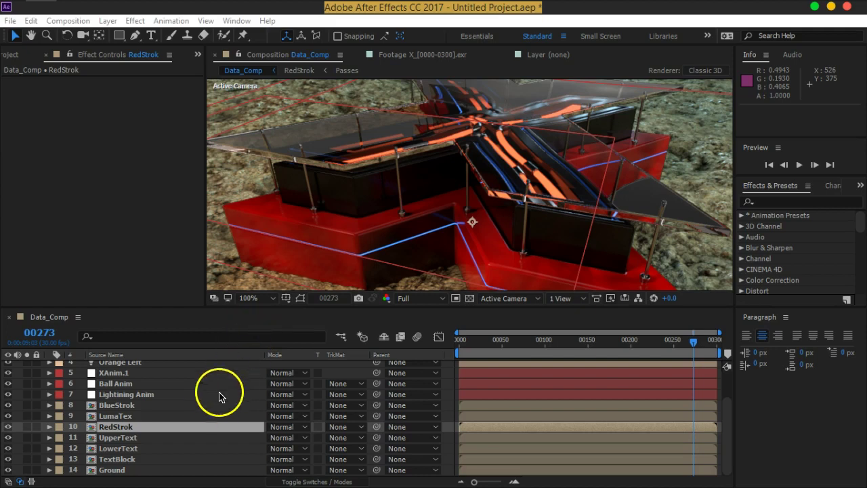
# Pan the composition view and zoom the viewer to 50%.
pyautogui.moveTo(495, 233); pyautogui.dragTo(509, 186)
pyautogui.scroll(-1, 508, 187)
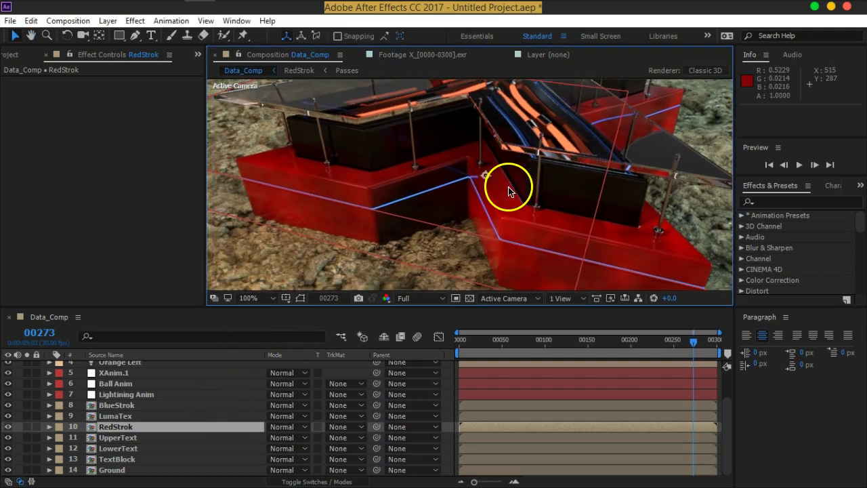
pyautogui.scroll(-1, 509, 188)
pyautogui.press('v')
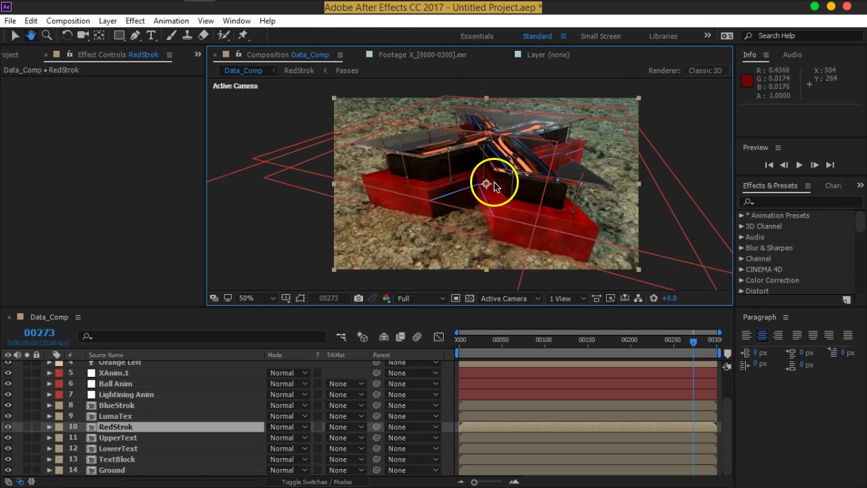
# Move to frame 00152 and toggle the transparency grid on and back off.
pyautogui.moveTo(694, 343)
pyautogui.mouseDown()
pyautogui.moveTo(497, 367)
pyautogui.moveTo(594, 354)
pyautogui.mouseUp()
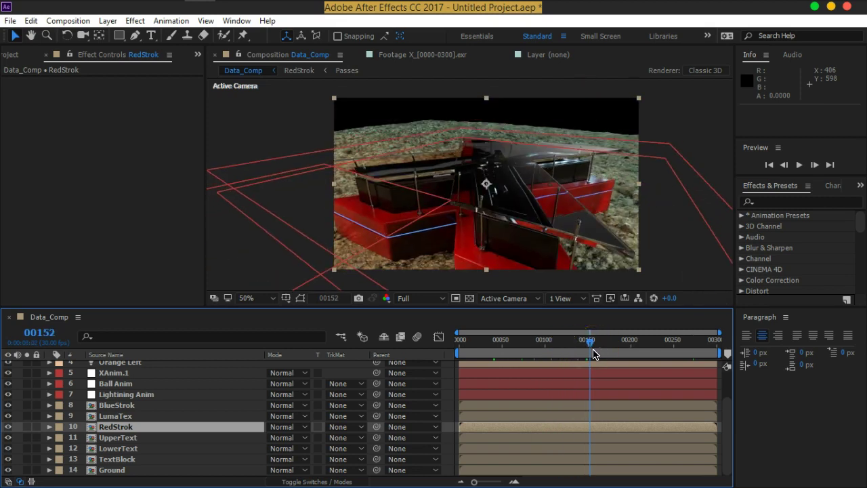
pyautogui.click(470, 298)
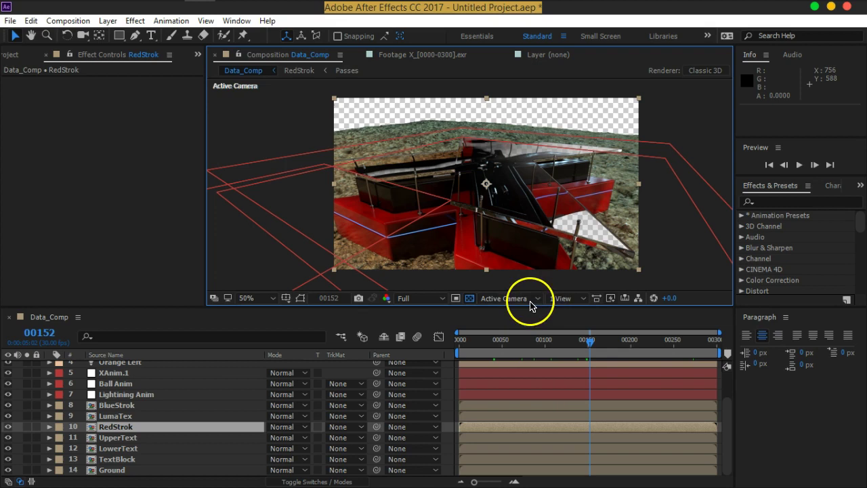
pyautogui.click(470, 298)
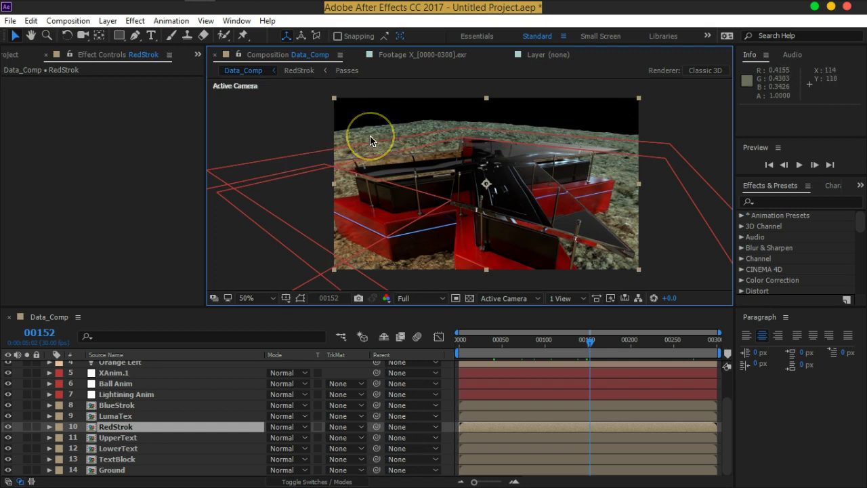
# Select the Ball Anim layer and open the Layer > New options.
pyautogui.scroll(2, 139, 369)
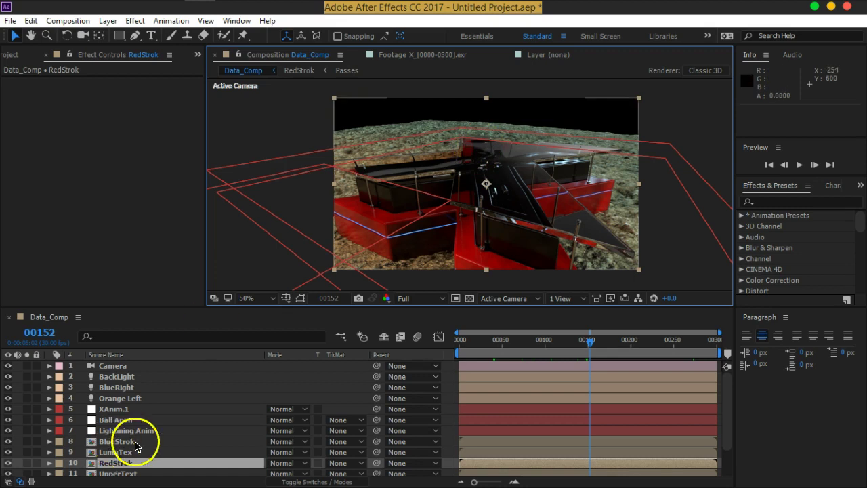
pyautogui.click(128, 421)
pyautogui.click(128, 409)
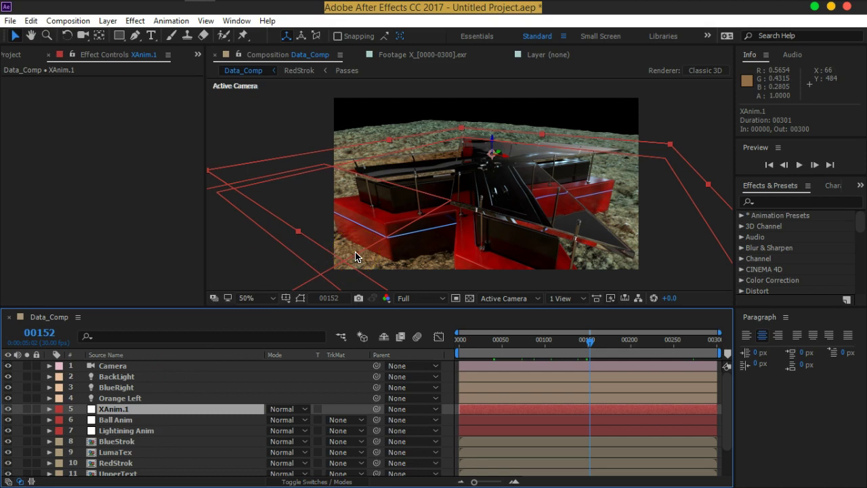
pyautogui.click(126, 421)
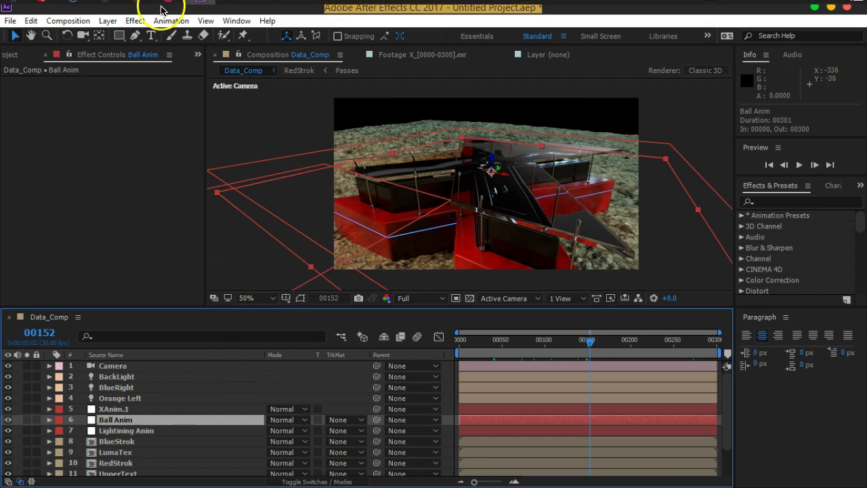
pyautogui.click(109, 20)
# Create a 960×540 solid named Ground_Cutter and place it above XAnim.1.
pyautogui.moveTo(234, 15)
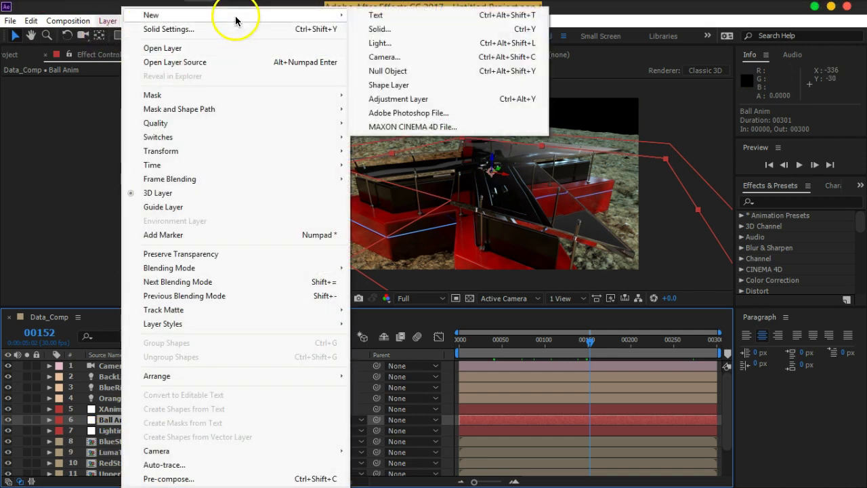
pyautogui.click(376, 29)
pyautogui.write('Ground_Cutter')
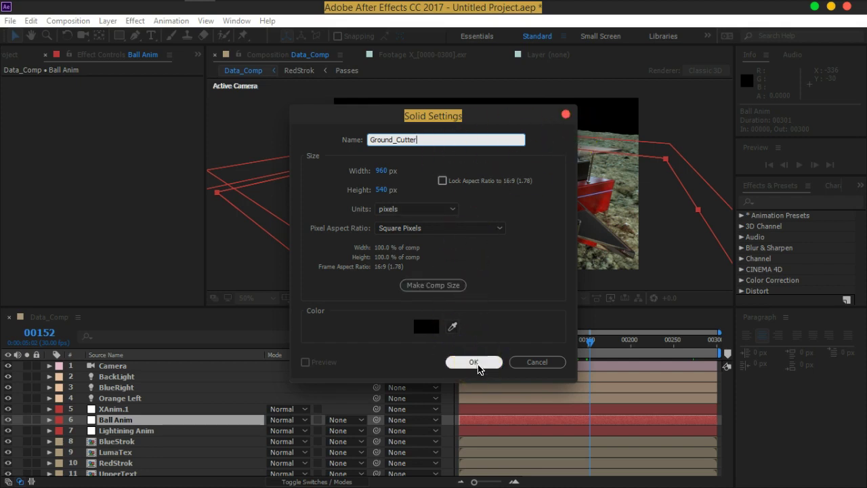
pyautogui.click(474, 363)
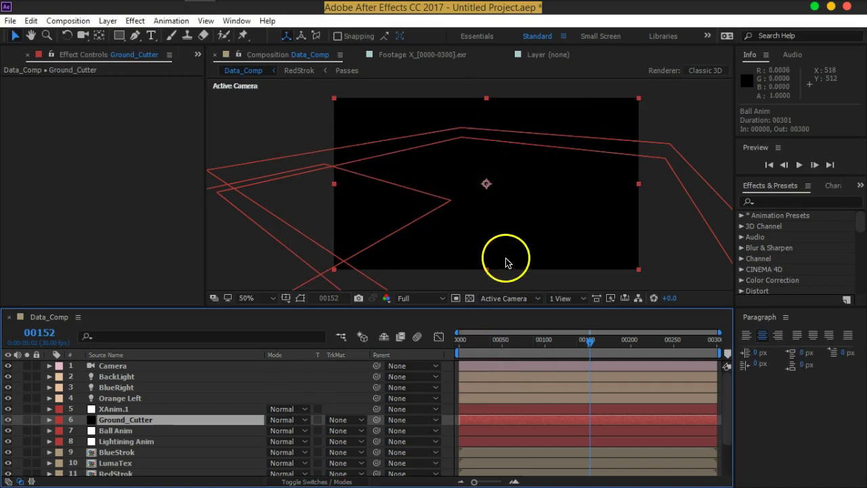
pyautogui.moveTo(135, 420); pyautogui.dragTo(144, 405)
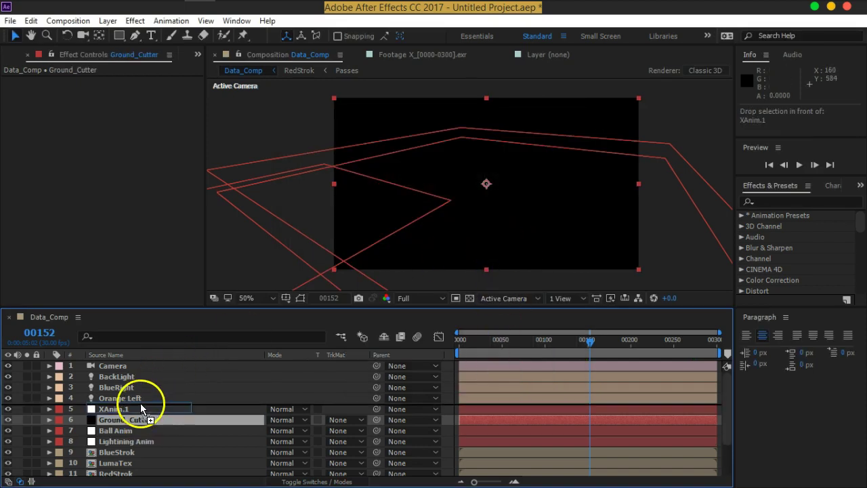
# Change the Ground_Cutter solid's colour to white in Solid Settings.
pyautogui.click(108, 21)
pyautogui.click(132, 42)
pyautogui.click(426, 311)
pyautogui.moveTo(128, 242); pyautogui.dragTo(17, 113)
pyautogui.click(294, 114)
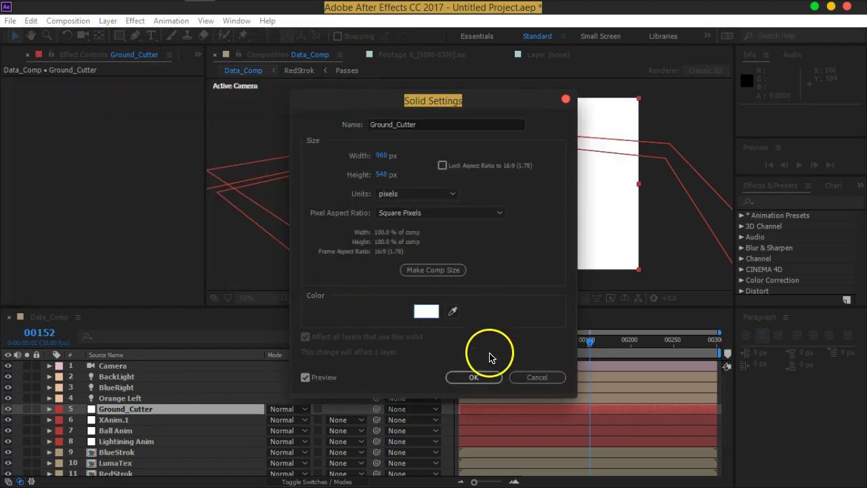
pyautogui.click(474, 378)
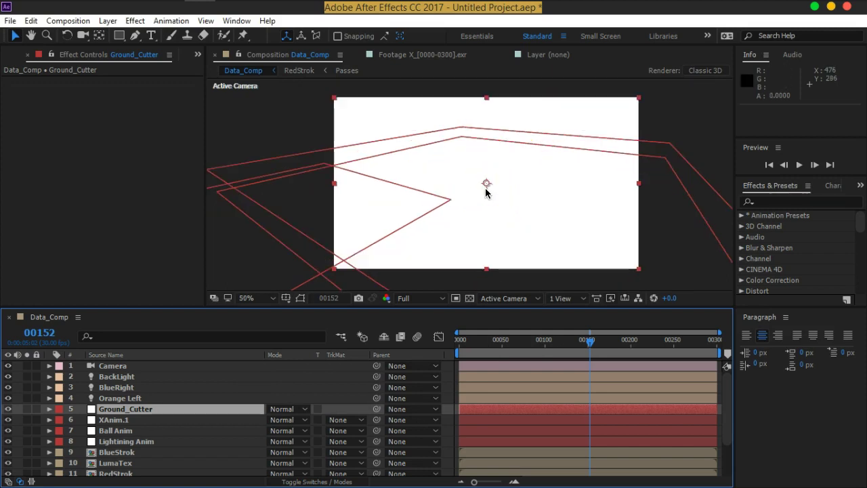
# Add an ellipse mask to Ground_Cutter and shrink it to about 75%.
pyautogui.click(120, 37)
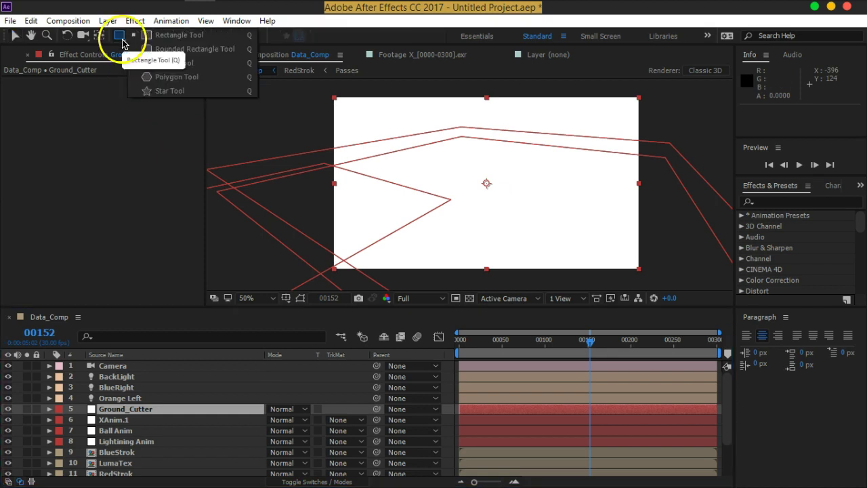
pyautogui.click(168, 63)
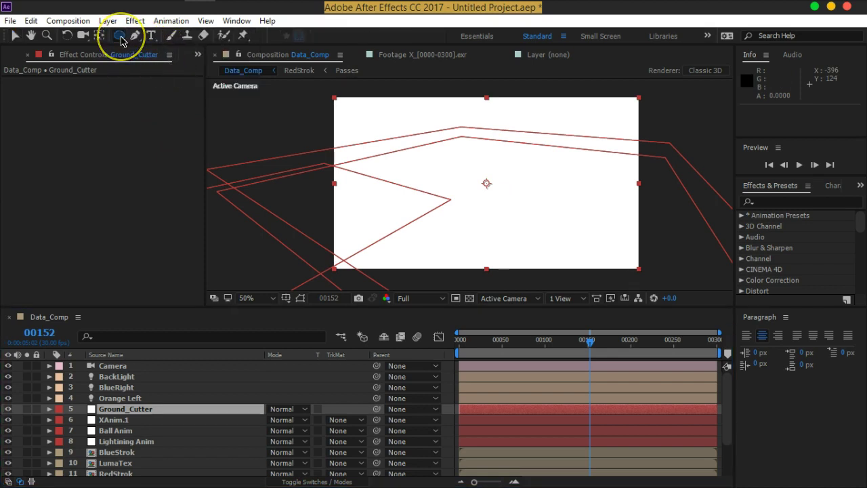
pyautogui.doubleClick(119, 36)
pyautogui.click(301, 298)
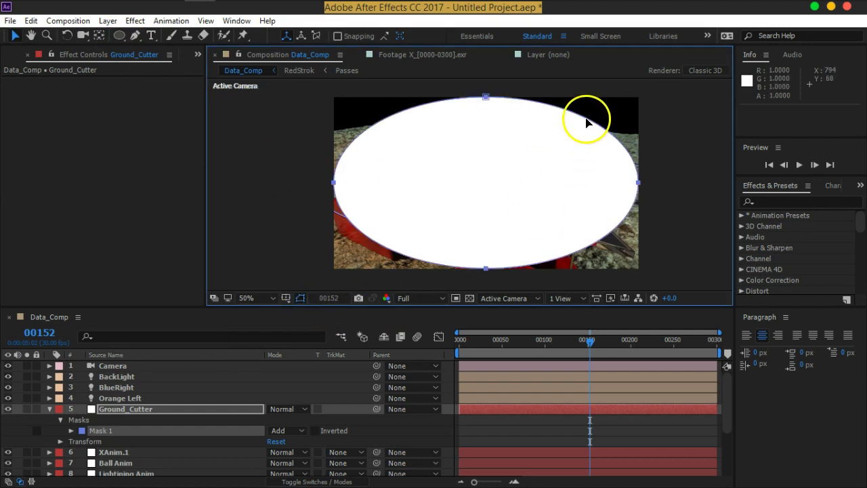
pyautogui.doubleClick(587, 120)
pyautogui.moveTo(638, 98); pyautogui.dragTo(614, 120)
pyautogui.press('Return')
# Feather the mask about 90 pixels and scale Ground_Cutter to 115%.
pyautogui.press('f')
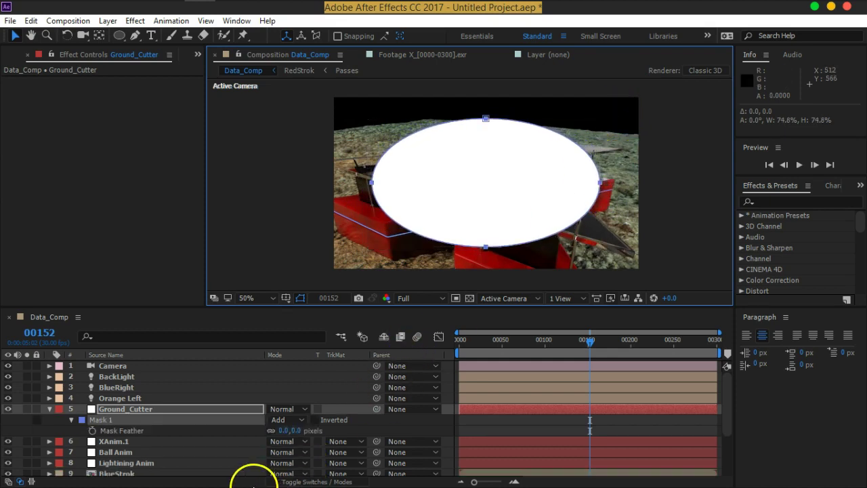
pyautogui.press('f')
pyautogui.press('f')
pyautogui.moveTo(296, 430); pyautogui.dragTo(352, 425)
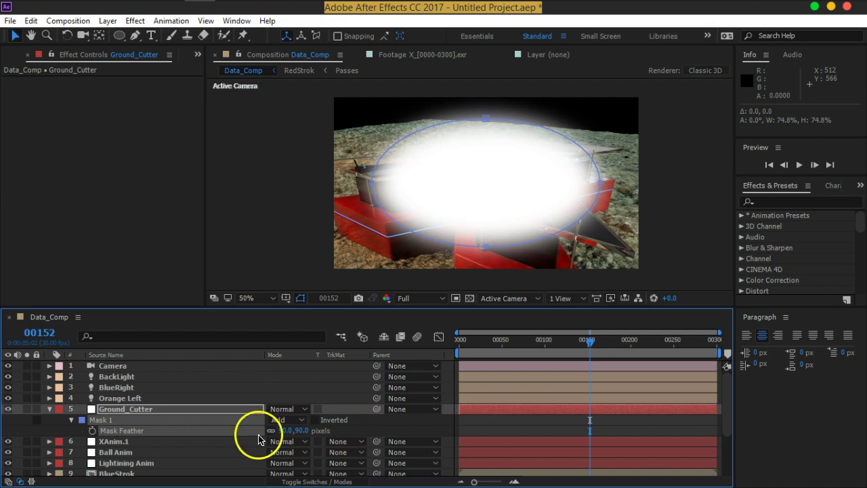
pyautogui.press('s')
pyautogui.moveTo(308, 420)
pyautogui.mouseDown()
pyautogui.moveTo(372, 425)
pyautogui.moveTo(326, 431)
pyautogui.mouseUp()
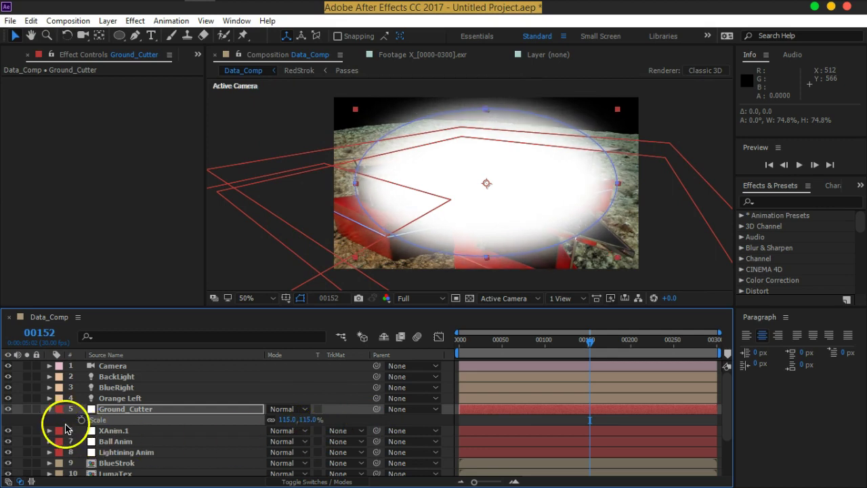
# Turn on the 3D Layer switch for Ground_Cutter.
pyautogui.click(50, 409)
pyautogui.press('F4')
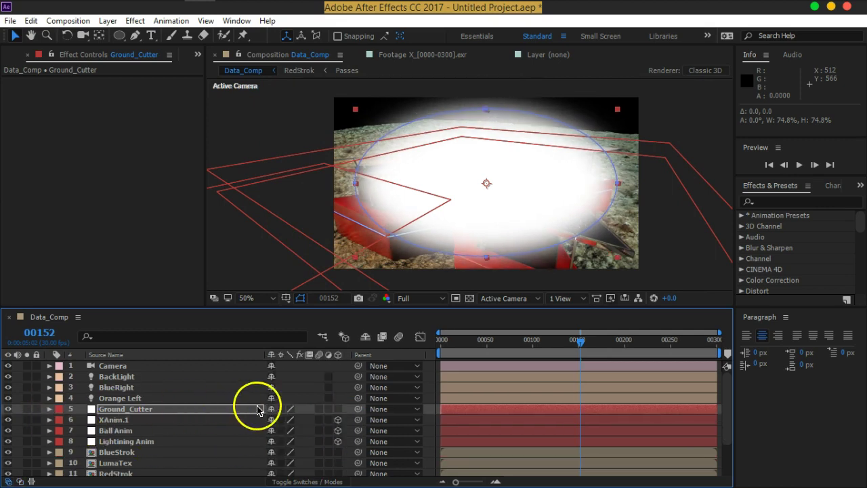
pyautogui.click(338, 410)
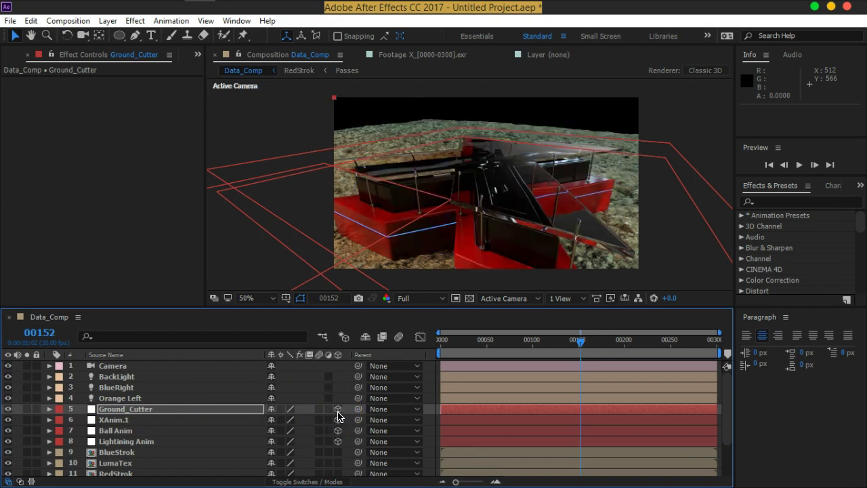
# Parent Ground_Cutter to the Ball Anim layer with the pick whip.
pyautogui.click(177, 409)
pyautogui.click(122, 431)
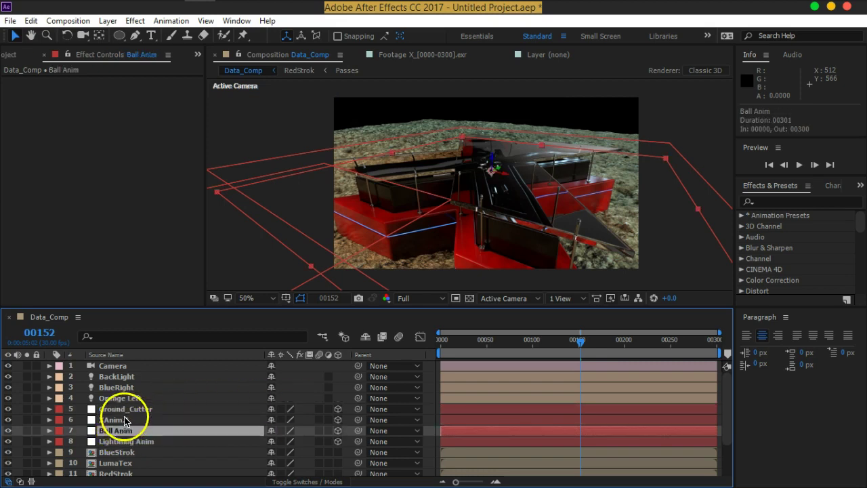
pyautogui.click(124, 410)
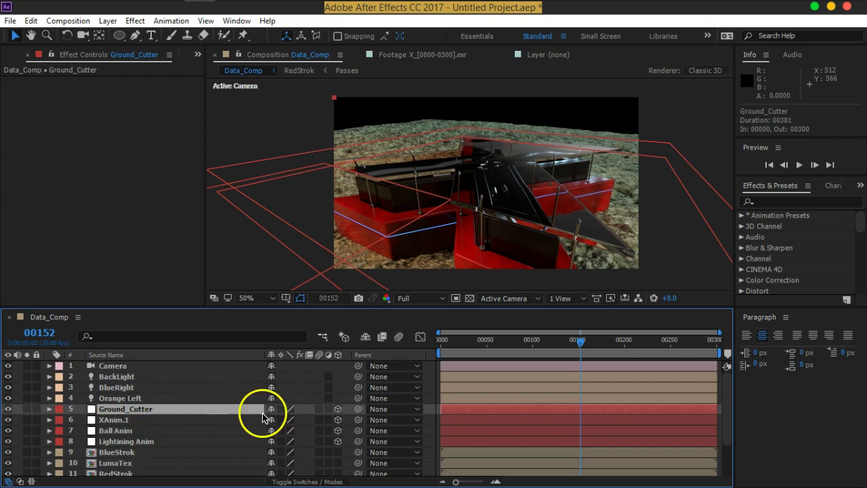
pyautogui.moveTo(359, 410); pyautogui.dragTo(112, 437)
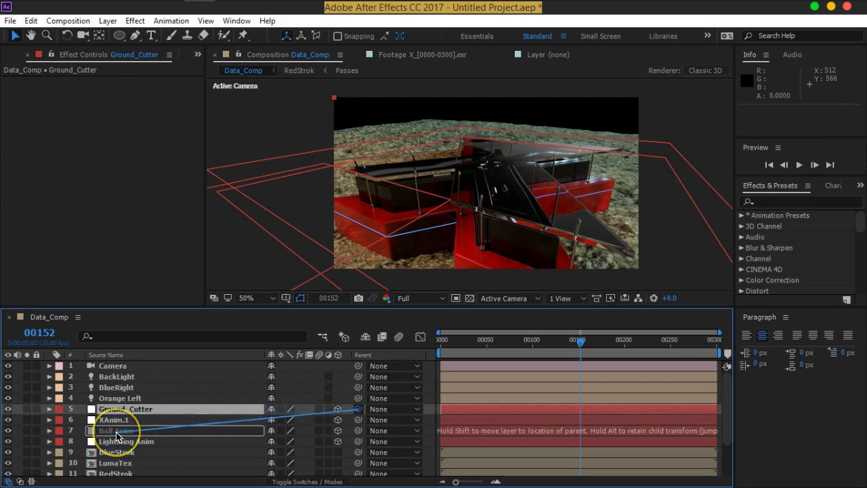
pyautogui.moveTo(113, 437); pyautogui.dragTo(116, 436)
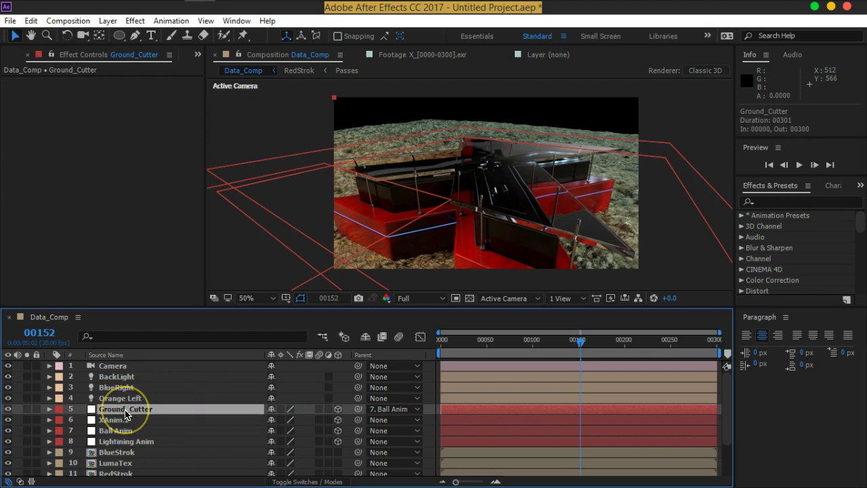
# Set Ground_Cutter's X, Y and Z position to 0.
pyautogui.press('p')
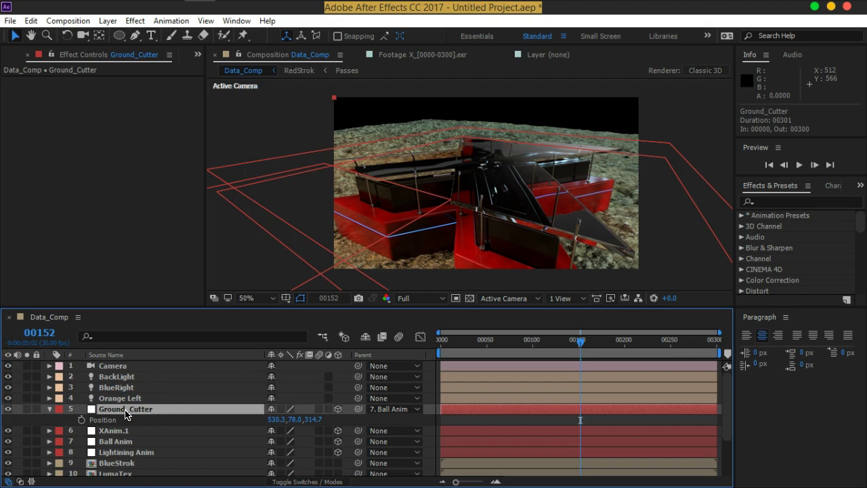
pyautogui.hotkey('shift', 'r')
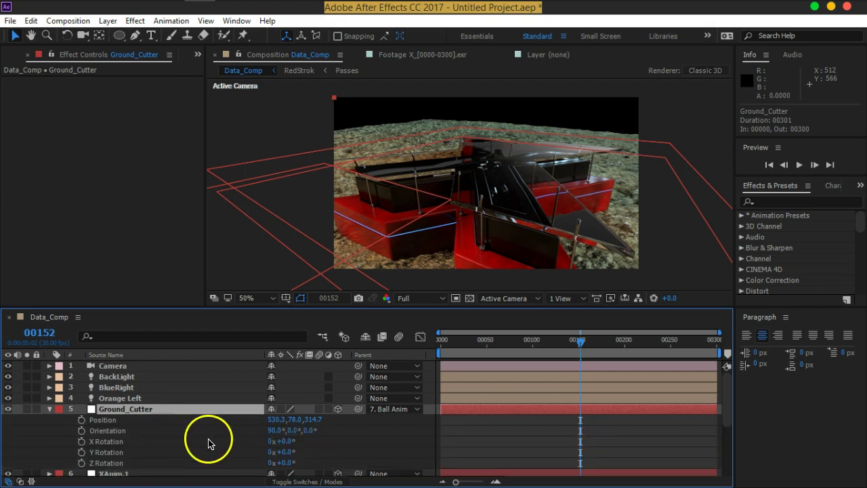
pyautogui.scroll(-2, 207, 445)
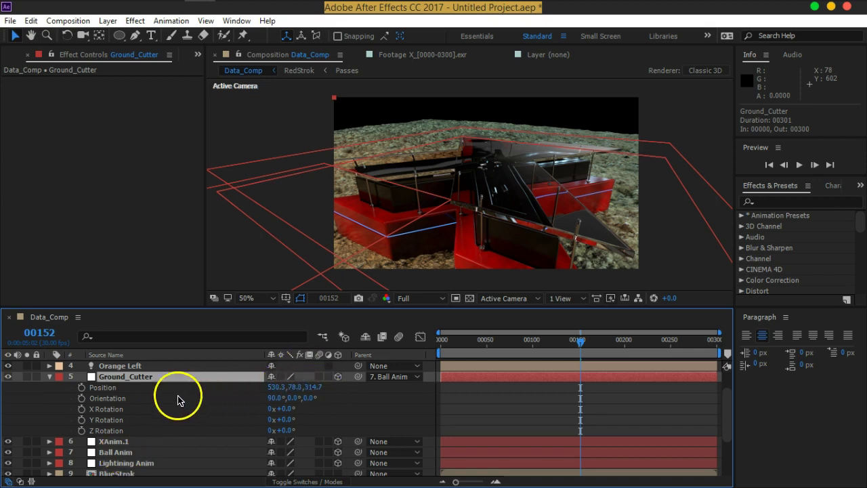
pyautogui.click(278, 387)
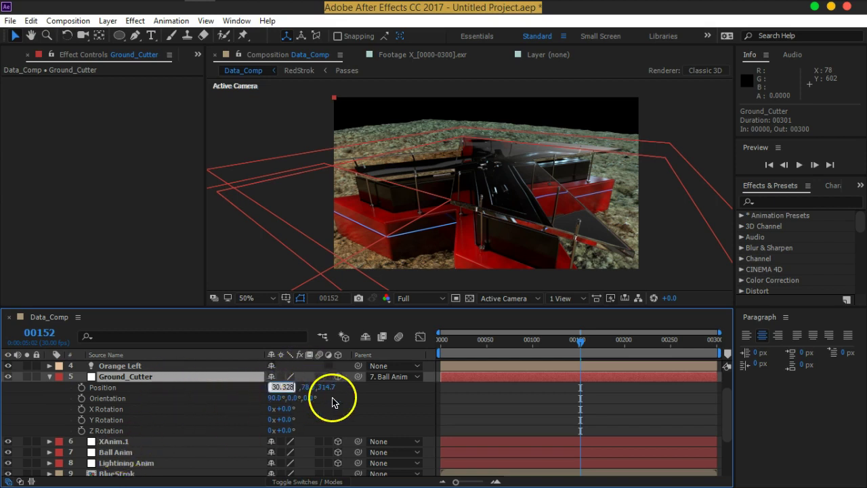
pyautogui.write('0')
pyautogui.press('Tab')
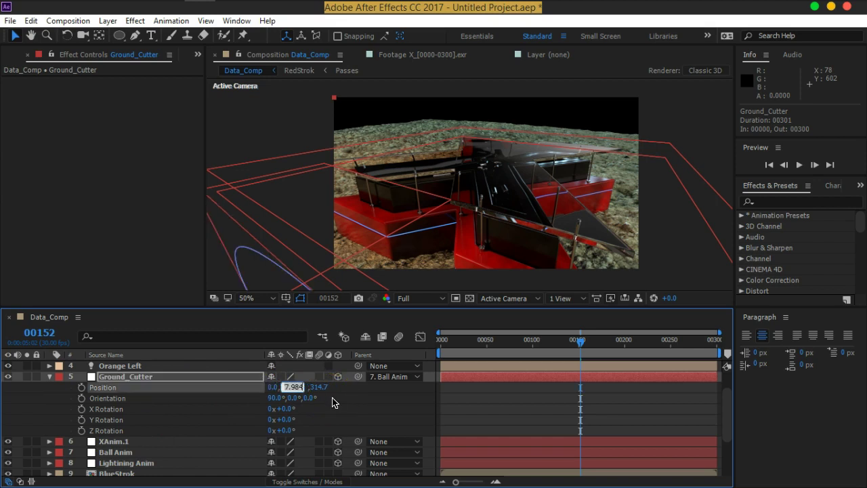
pyautogui.write('0')
pyautogui.press('Tab')
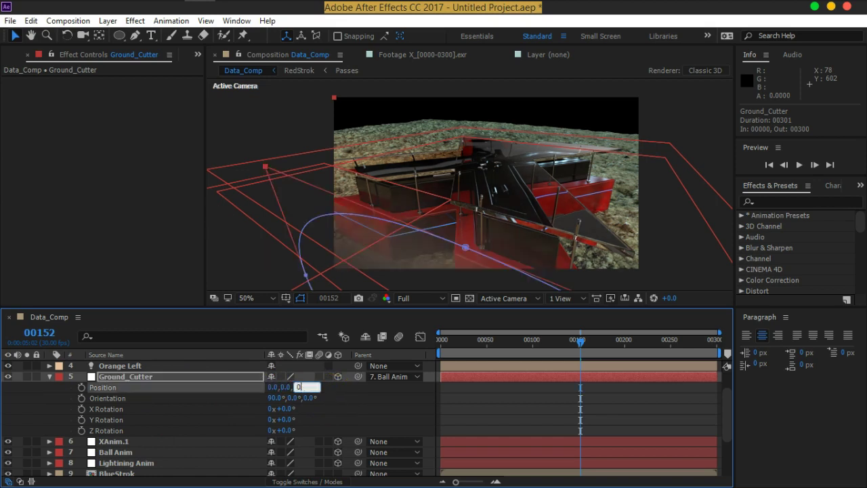
pyautogui.press('Return')
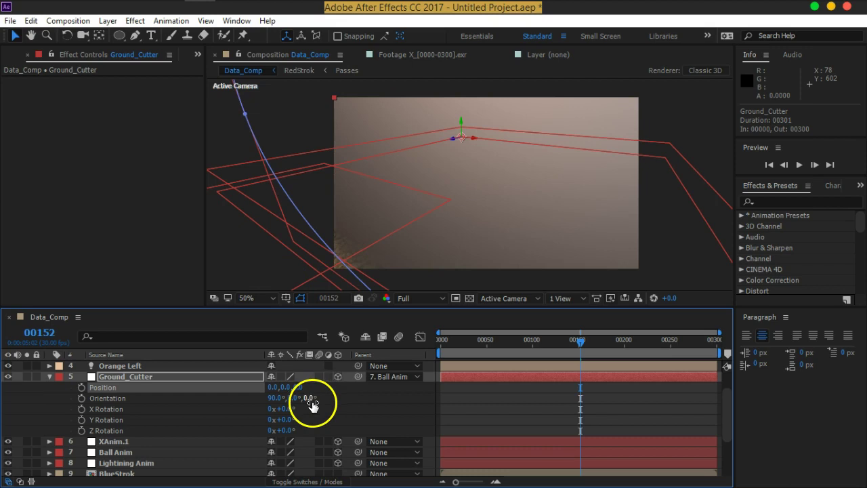
# Zero Ground_Cutter's orientation values.
pyautogui.click(275, 397)
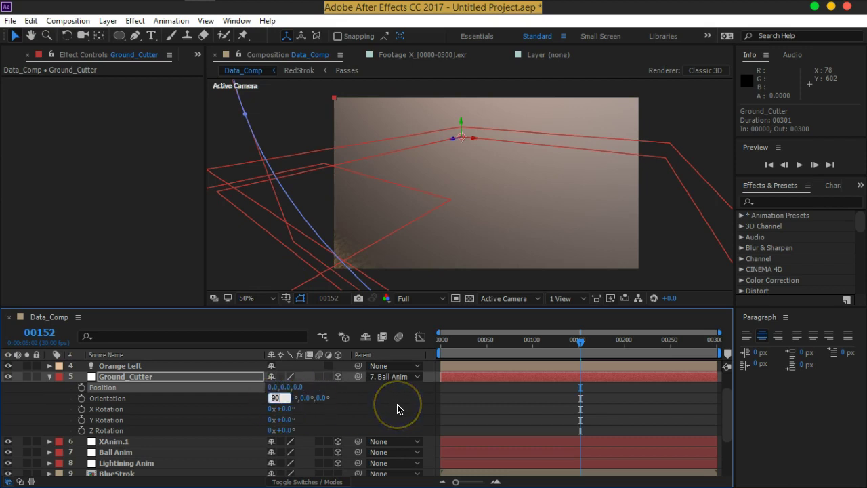
pyautogui.write('0')
pyautogui.press('Return')
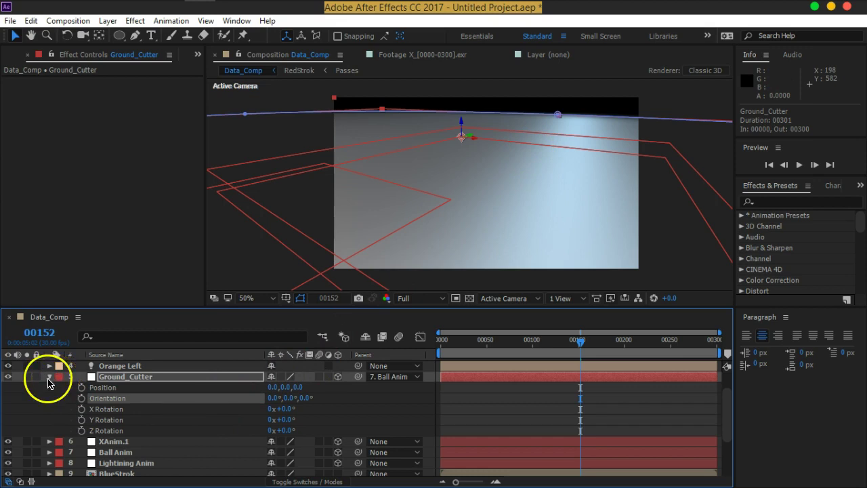
pyautogui.scroll(2, 128, 386)
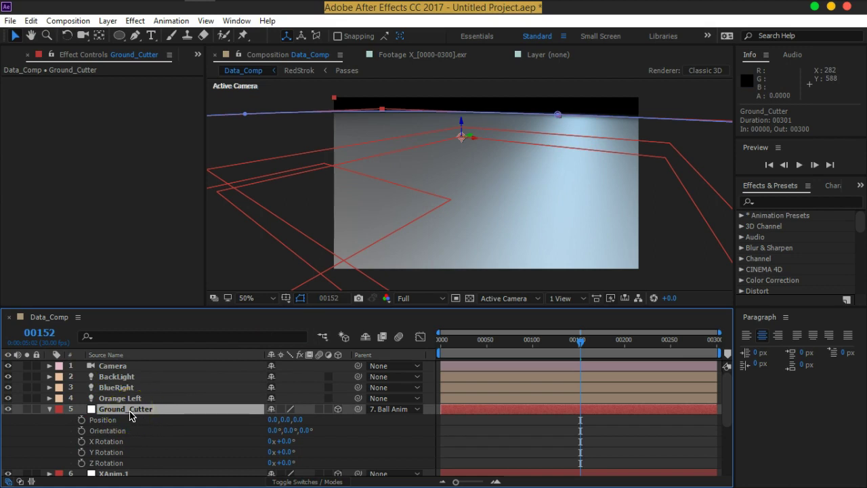
# Turn off Accepts Lights and Accepts Shadows for Ground_Cutter and nudge it to Z 16.2.
pyautogui.press('a')
pyautogui.press('a')
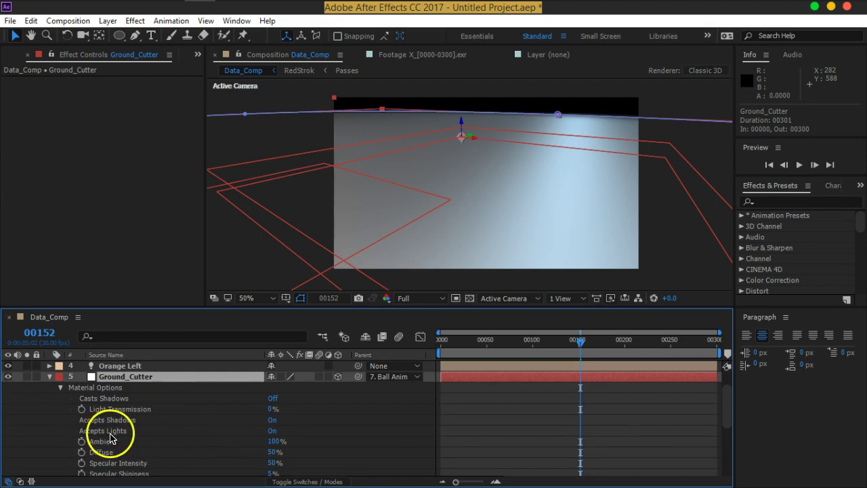
pyautogui.click(271, 431)
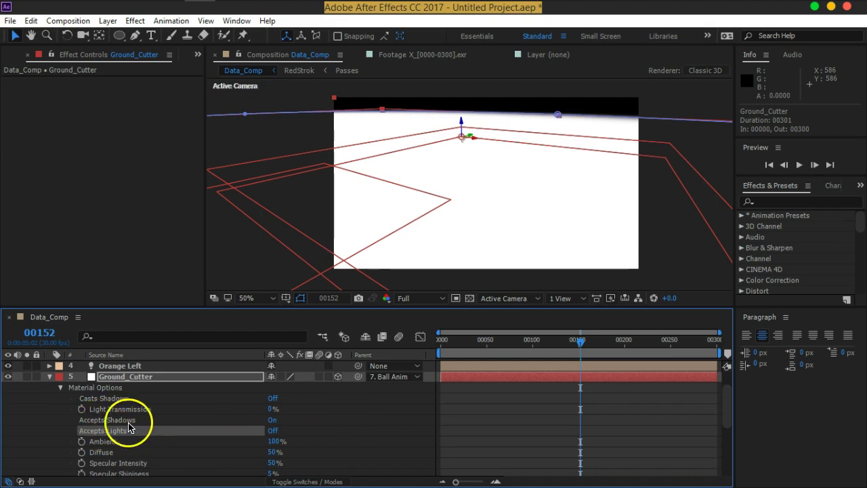
pyautogui.click(271, 420)
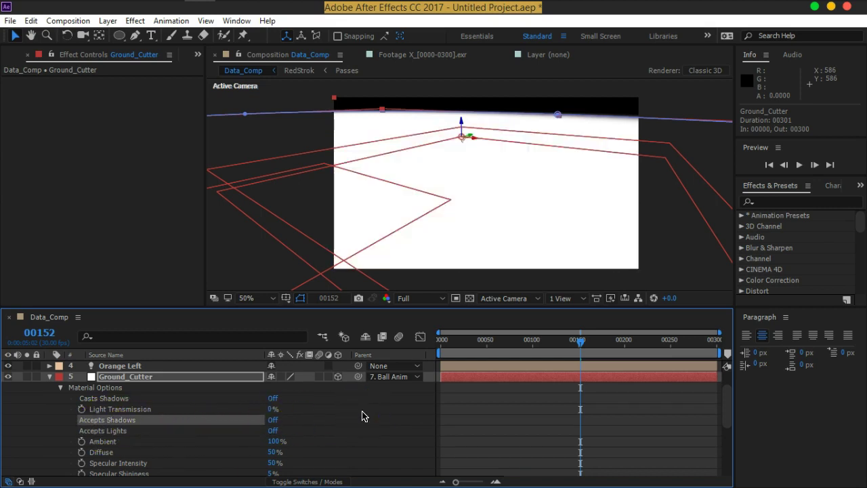
pyautogui.click(49, 377)
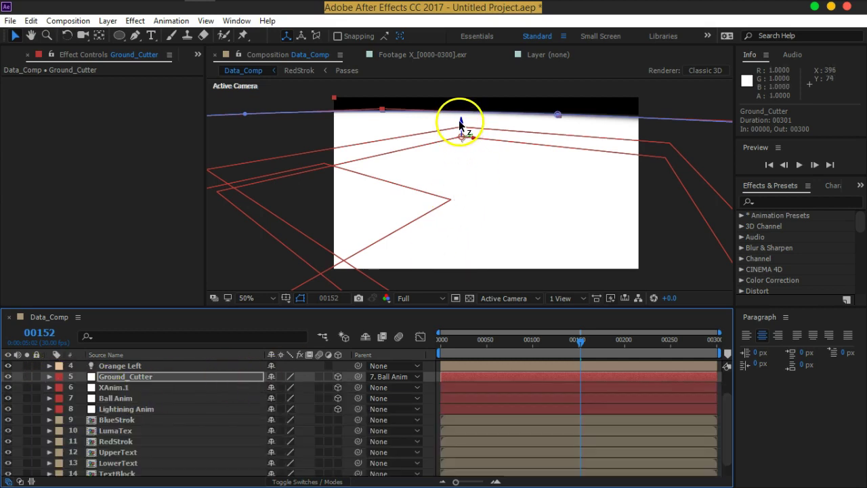
pyautogui.moveTo(460, 122); pyautogui.dragTo(462, 129)
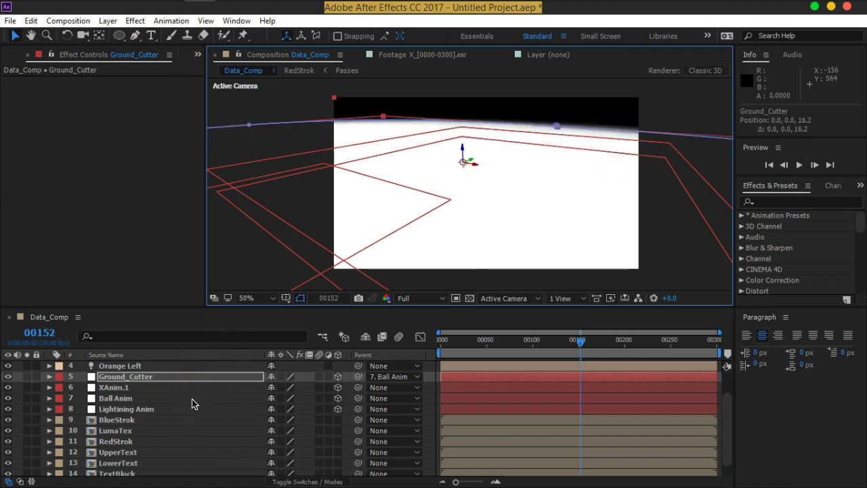
# Scale Ground_Cutter to 218% and move it down to layer 14, just above Ground.
pyautogui.press('s')
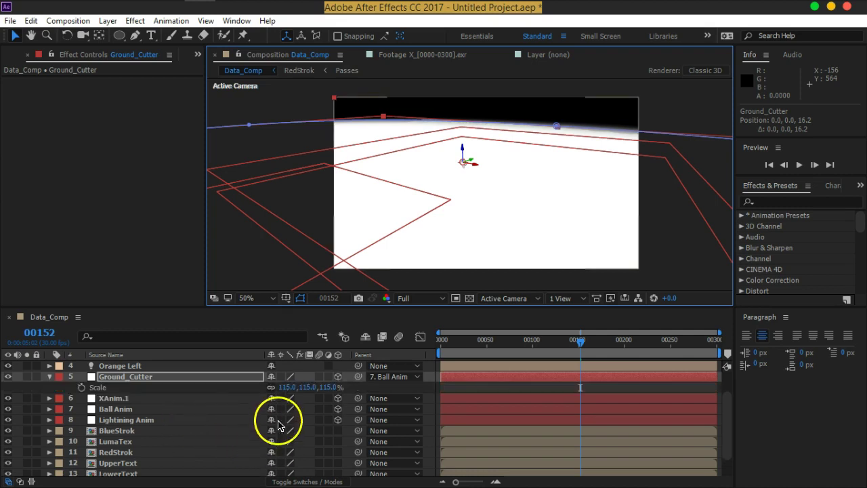
pyautogui.moveTo(286, 388); pyautogui.dragTo(355, 395)
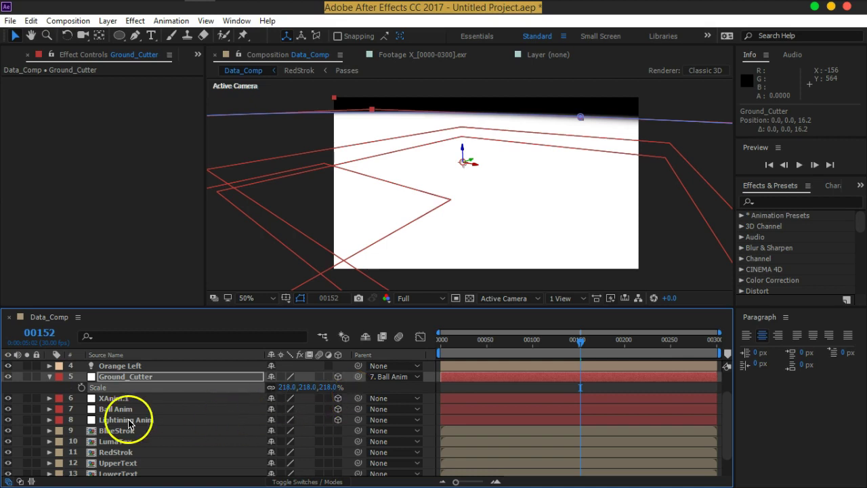
pyautogui.click(37, 376)
pyautogui.click(49, 377)
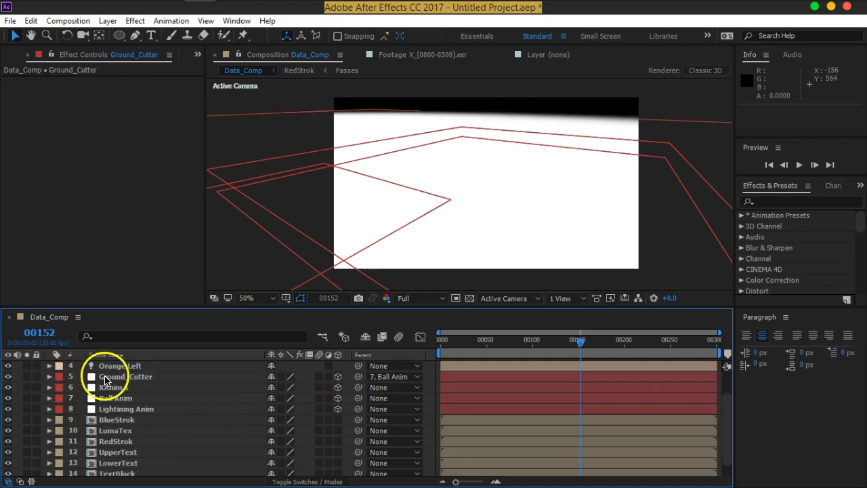
pyautogui.click(105, 376)
pyautogui.moveTo(144, 381)
pyautogui.mouseDown()
pyautogui.moveTo(149, 478)
pyautogui.moveTo(147, 465)
pyautogui.mouseUp()
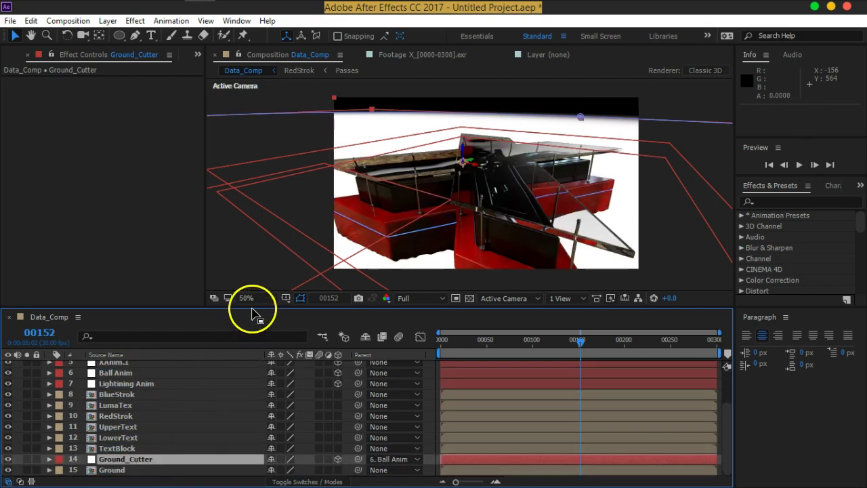
pyautogui.moveTo(252, 307); pyautogui.dragTo(249, 292)
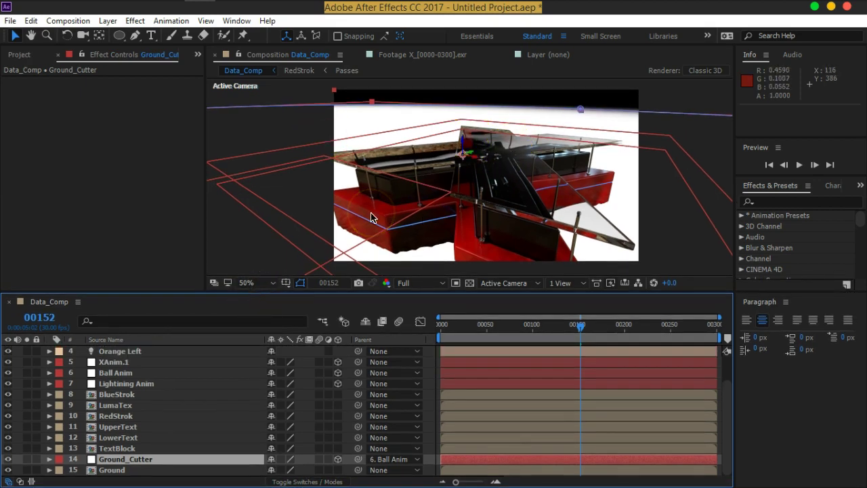
pyautogui.click(191, 466)
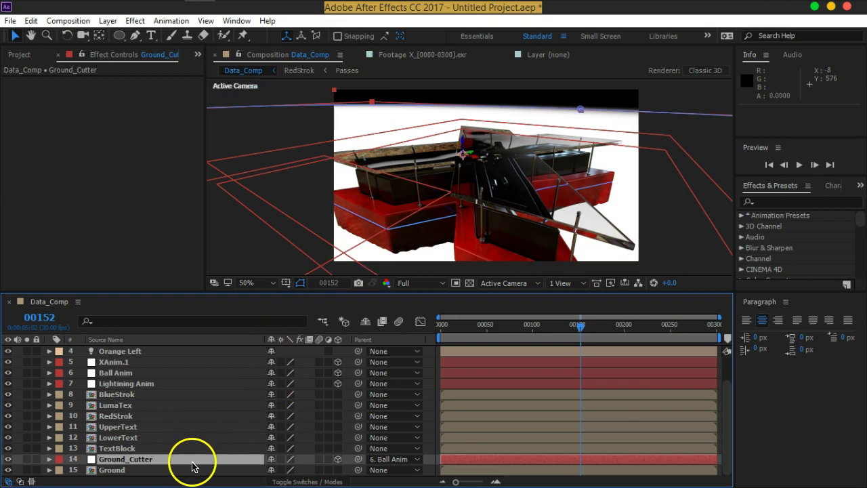
pyautogui.click(166, 469)
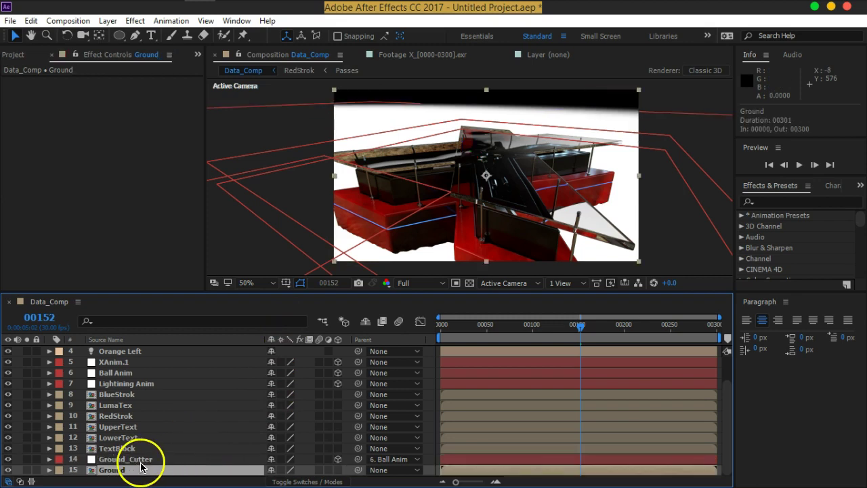
# Set Ground's track matte to Ground_Cutter, trying alpha, inverted and luma variants.
pyautogui.press('F4')
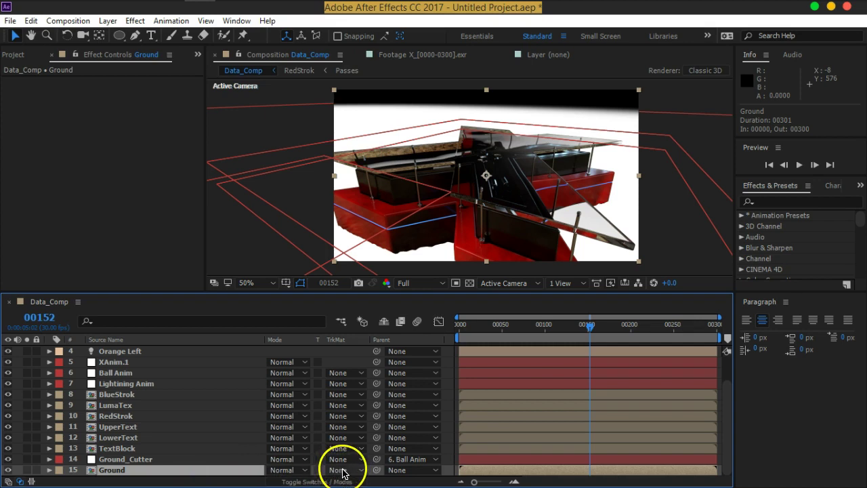
pyautogui.click(343, 472)
pyautogui.click(372, 415)
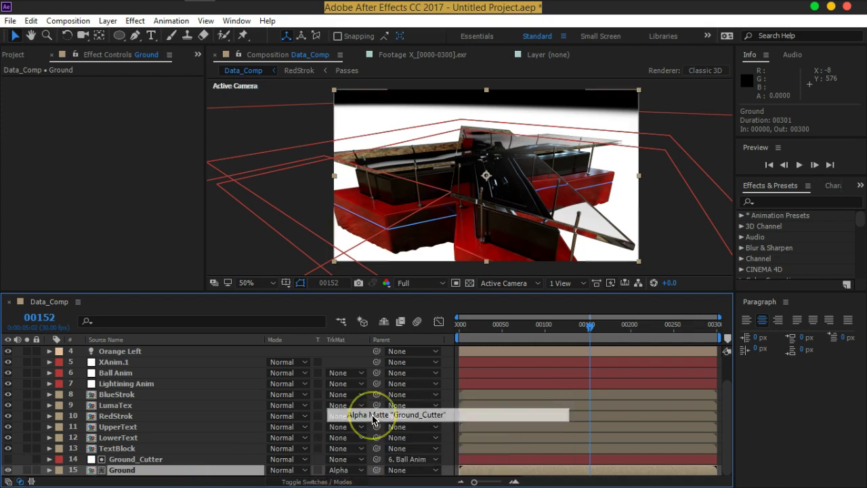
pyautogui.click(346, 471)
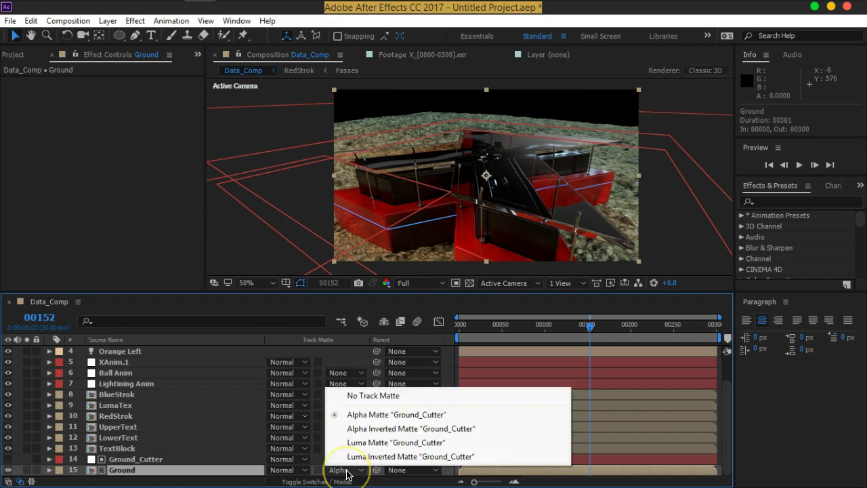
pyautogui.click(351, 428)
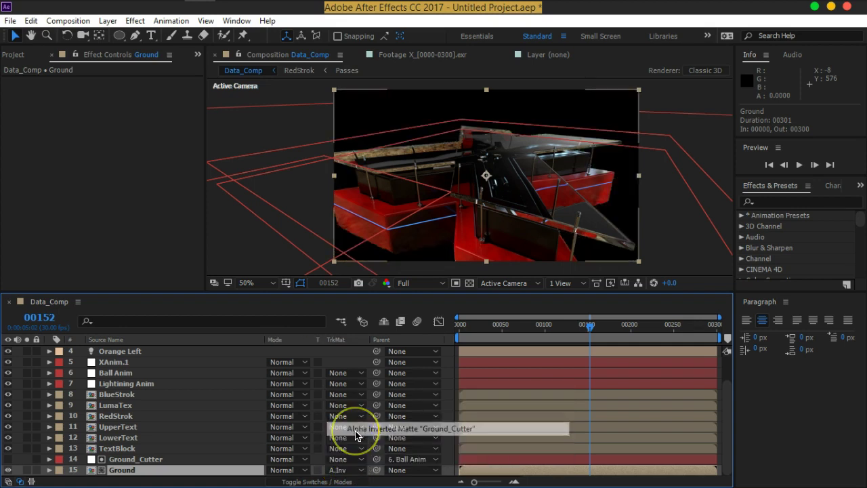
pyautogui.click(343, 470)
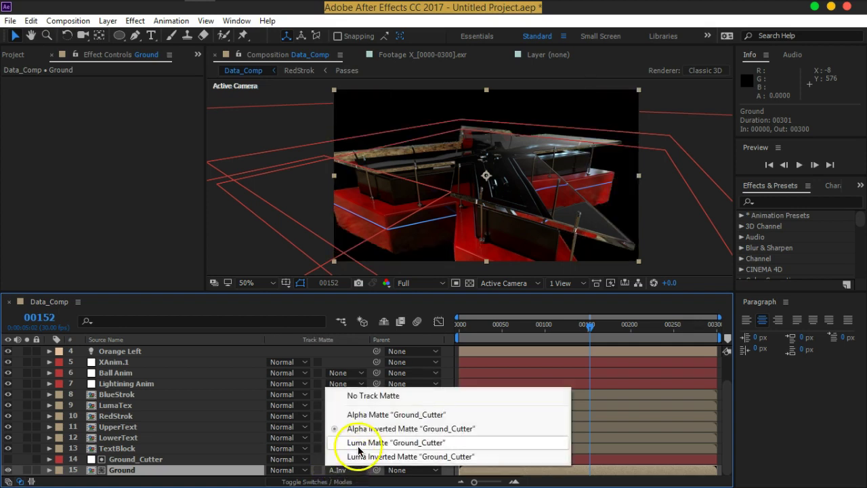
pyautogui.click(360, 457)
pyautogui.click(342, 470)
pyautogui.click(357, 443)
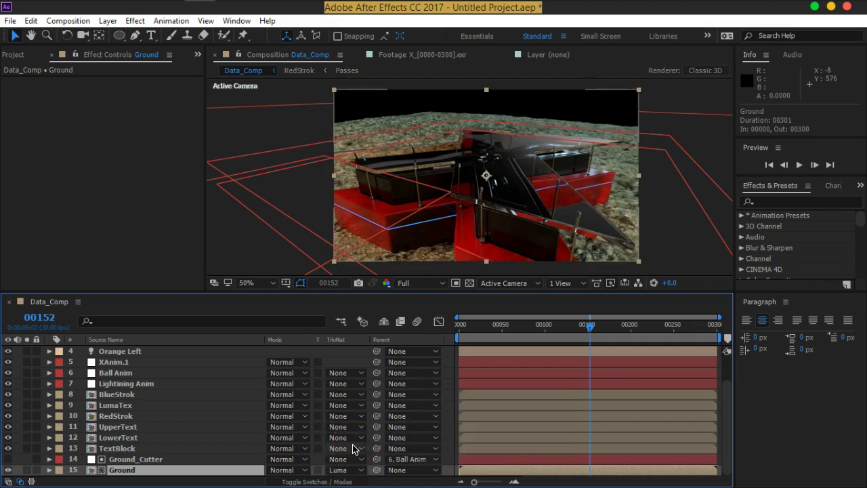
# Solo Ground and return its track matte to Alpha Matte 'Ground_Cutter'.
pyautogui.moveTo(248, 292); pyautogui.dragTo(246, 269)
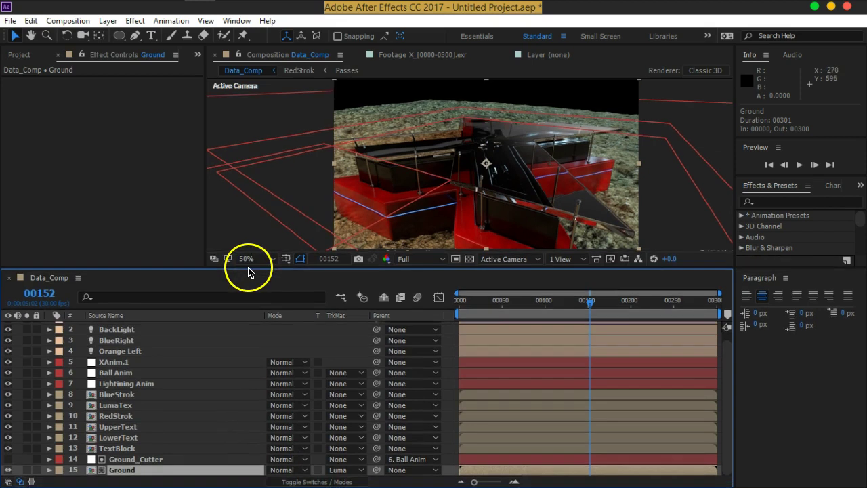
pyautogui.click(25, 471)
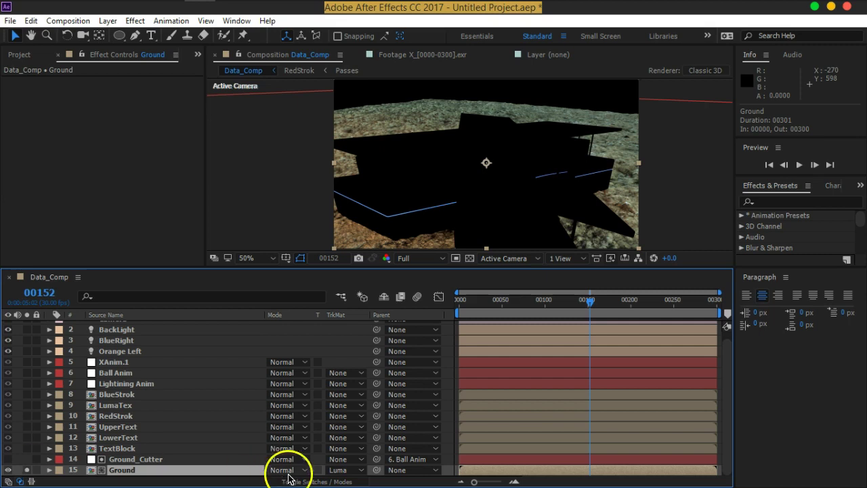
pyautogui.click(337, 473)
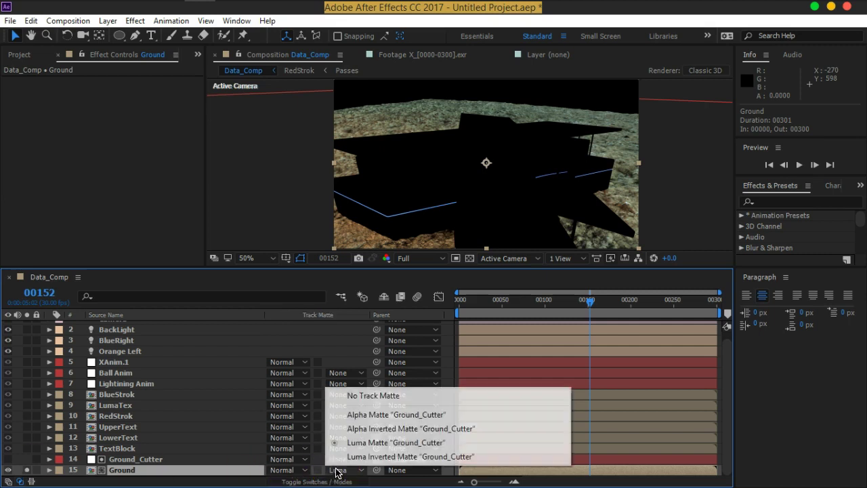
pyautogui.click(350, 456)
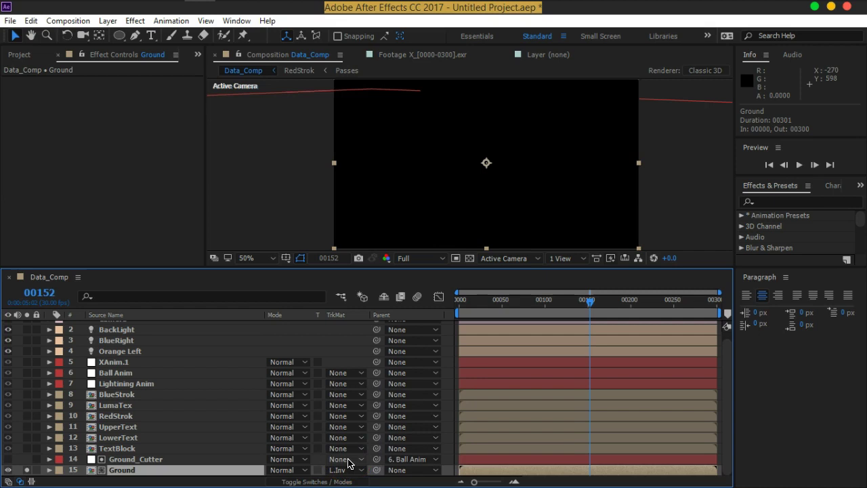
pyautogui.click(337, 473)
pyautogui.click(351, 427)
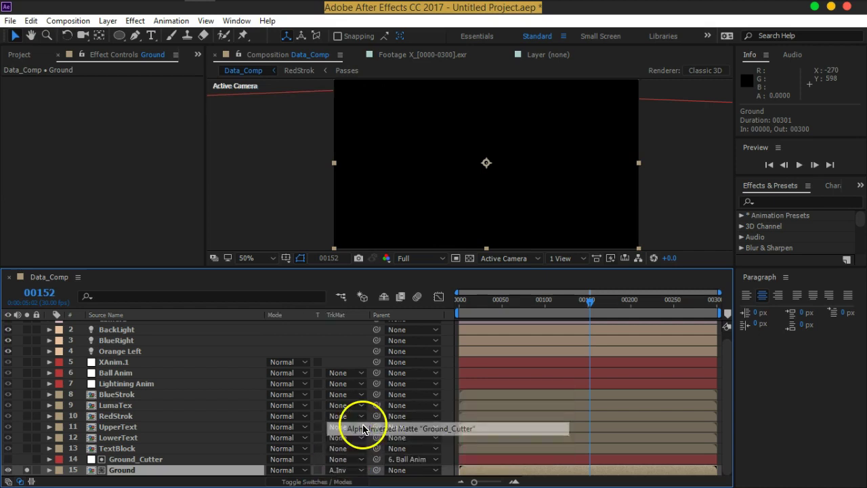
pyautogui.click(343, 467)
pyautogui.click(363, 415)
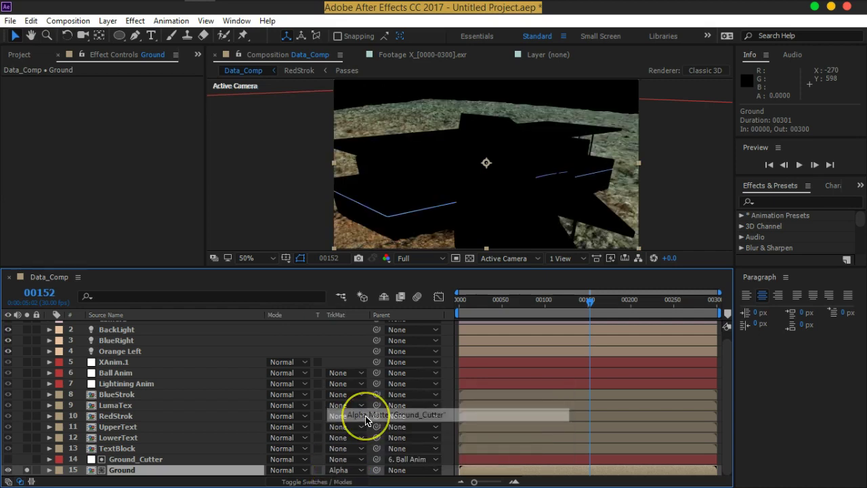
pyautogui.click(126, 460)
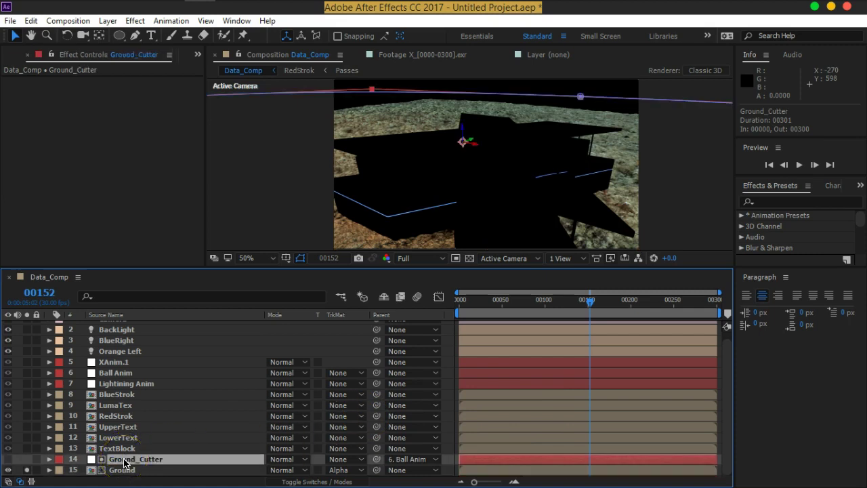
# Reduce Ground_Cutter's scale to 117%.
pyautogui.press('s')
pyautogui.moveTo(320, 469); pyautogui.dragTo(262, 469)
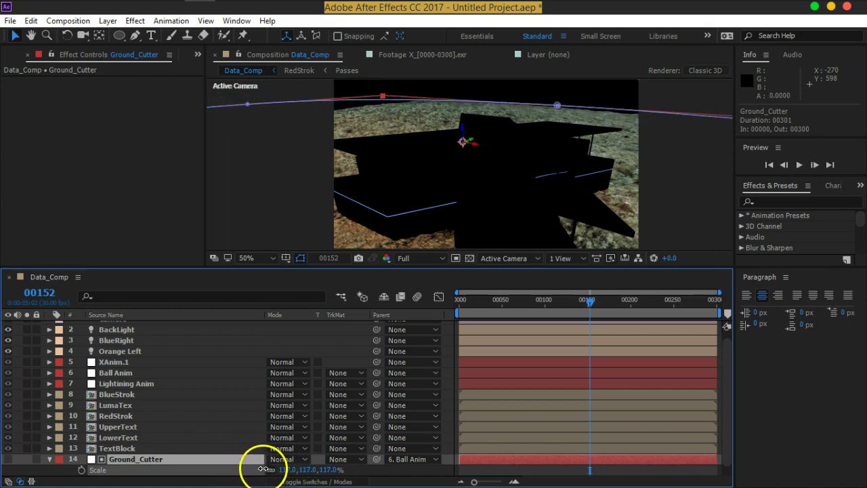
pyautogui.press('Return')
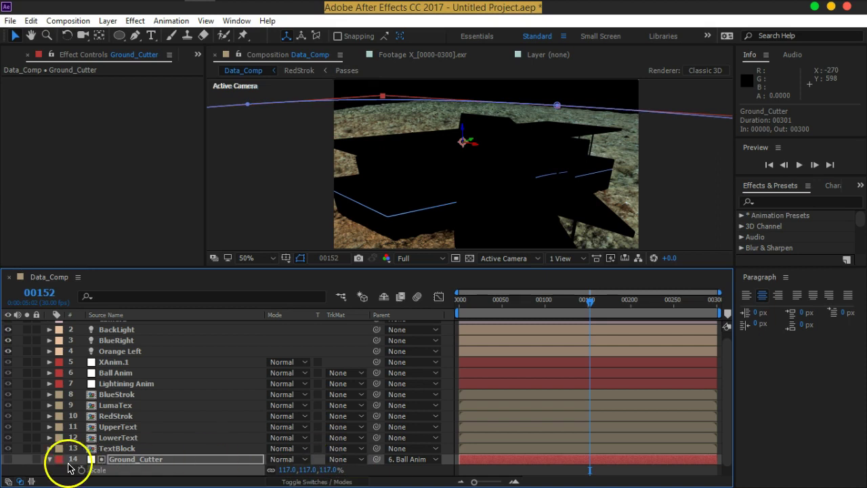
# Switch Ground's track matte to Luma Matte 'Ground_Cutter'.
pyautogui.click(49, 460)
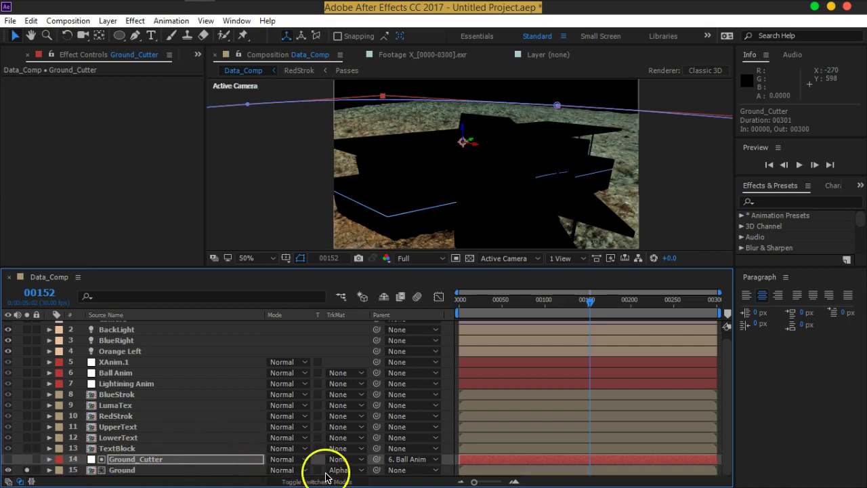
pyautogui.click(329, 470)
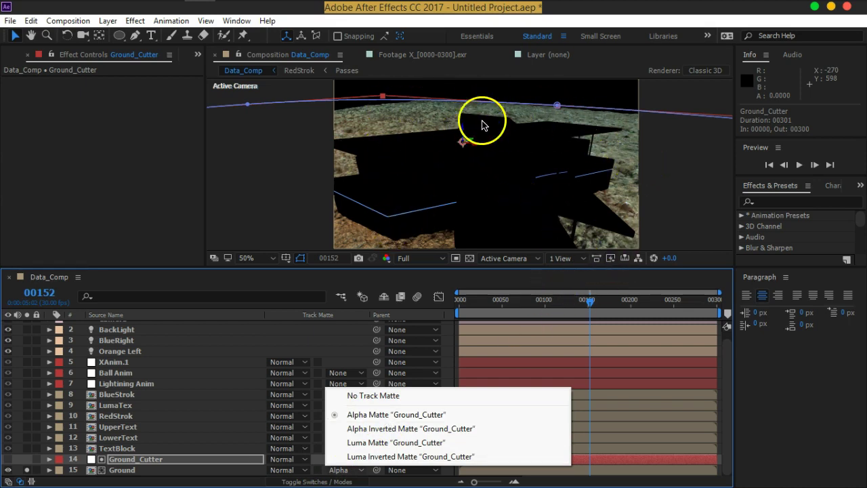
pyautogui.click(150, 463)
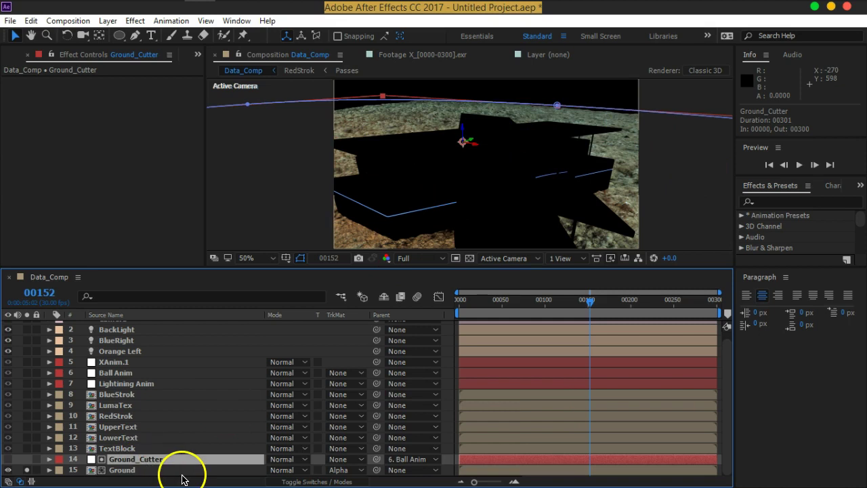
pyautogui.click(339, 471)
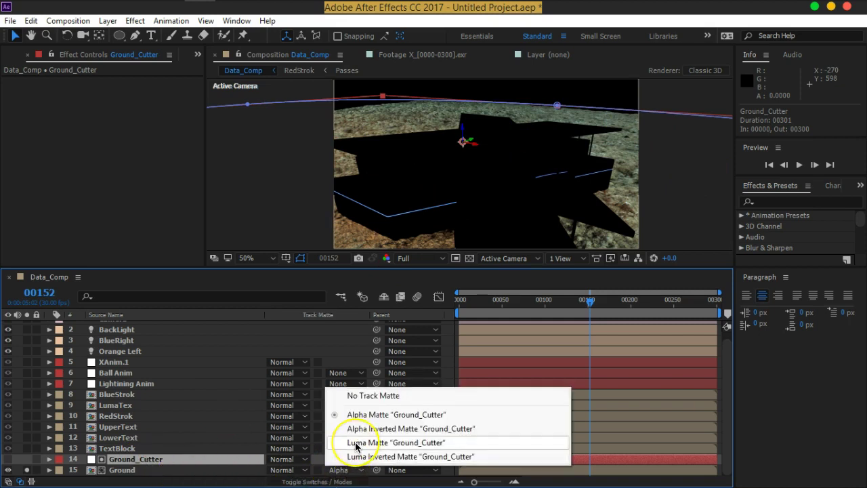
pyautogui.click(356, 443)
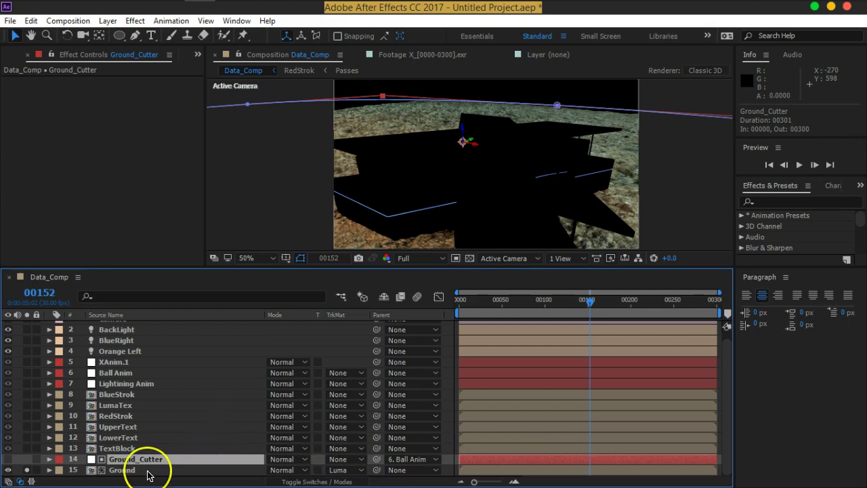
pyautogui.press('s')
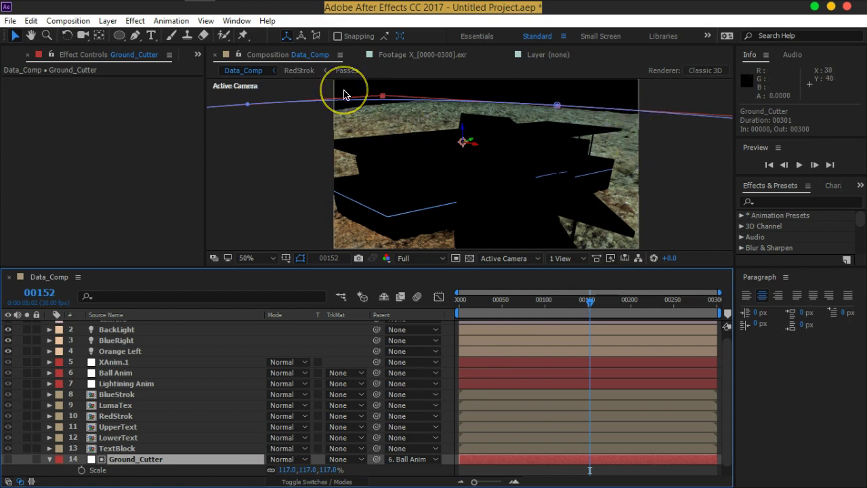
# Scale the Ground_Cutter layer down from 117% to 77%.
pyautogui.click(48, 459)
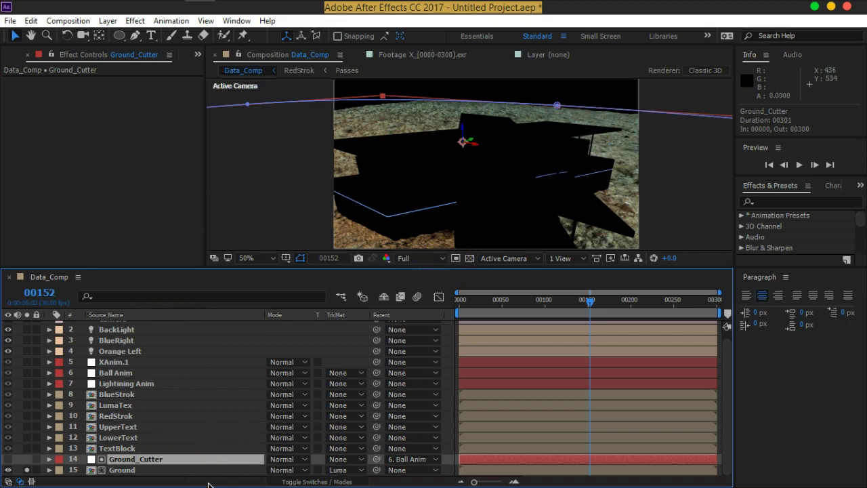
pyautogui.press('s')
pyautogui.moveTo(330, 473); pyautogui.dragTo(300, 470)
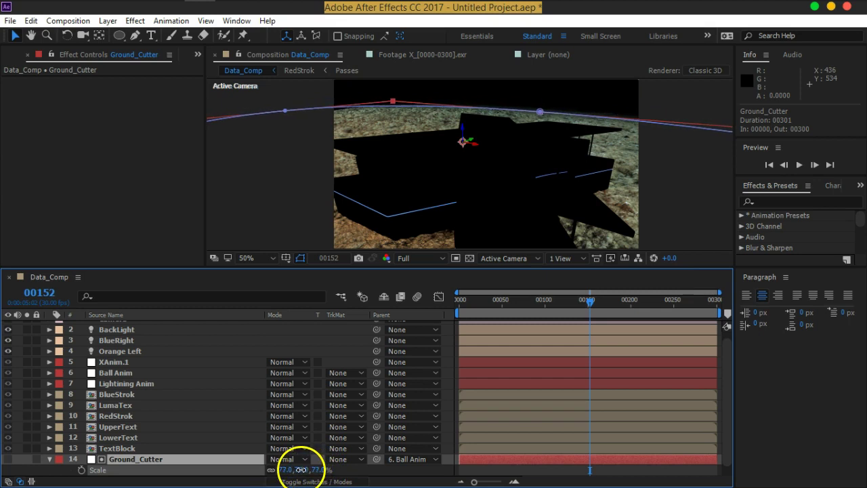
pyautogui.click(668, 165)
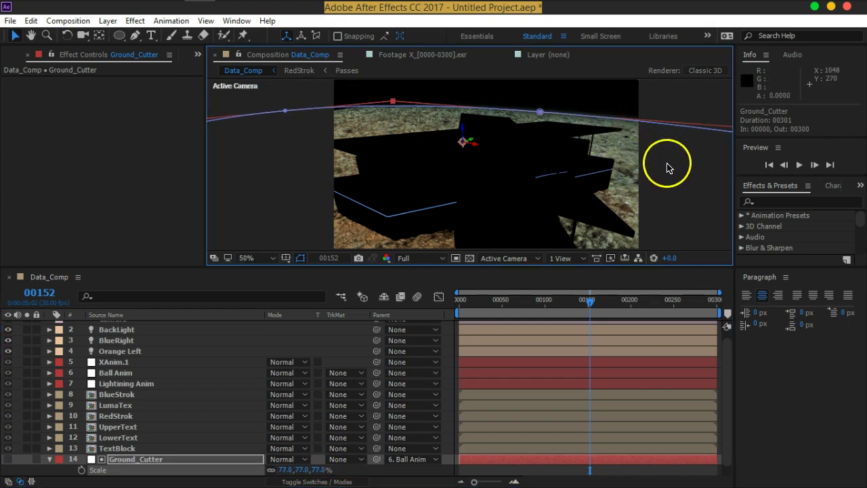
pyautogui.click(300, 258)
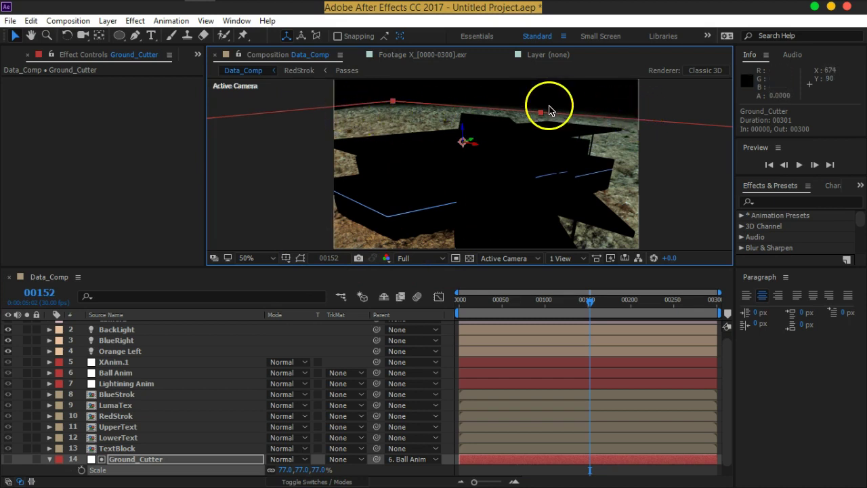
# Drag one vertex of Ground_Cutter's Mask 1 lower, then review the reshaped oval at frame 00141.
pyautogui.click(300, 258)
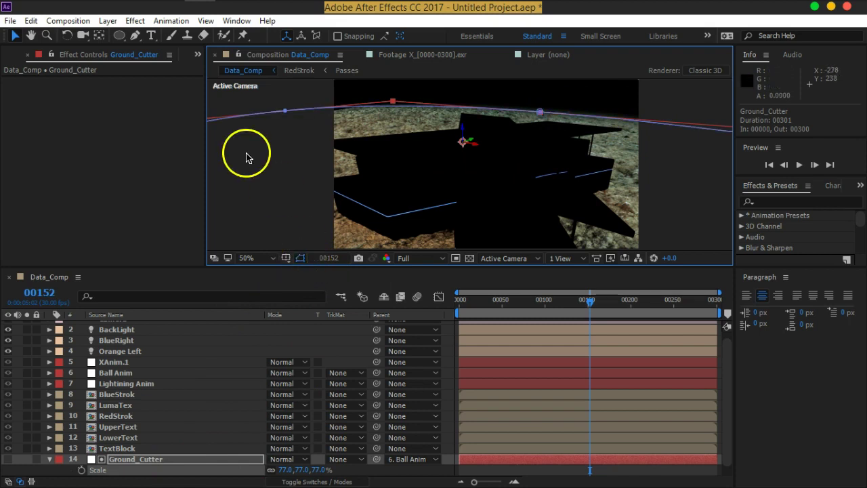
pyautogui.moveTo(283, 115)
pyautogui.mouseDown()
pyautogui.moveTo(296, 131)
pyautogui.moveTo(287, 122)
pyautogui.mouseUp()
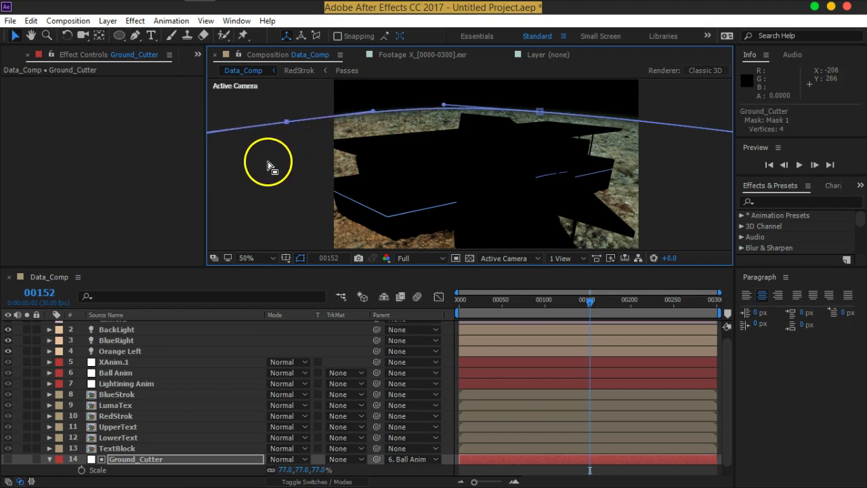
pyautogui.click(681, 94)
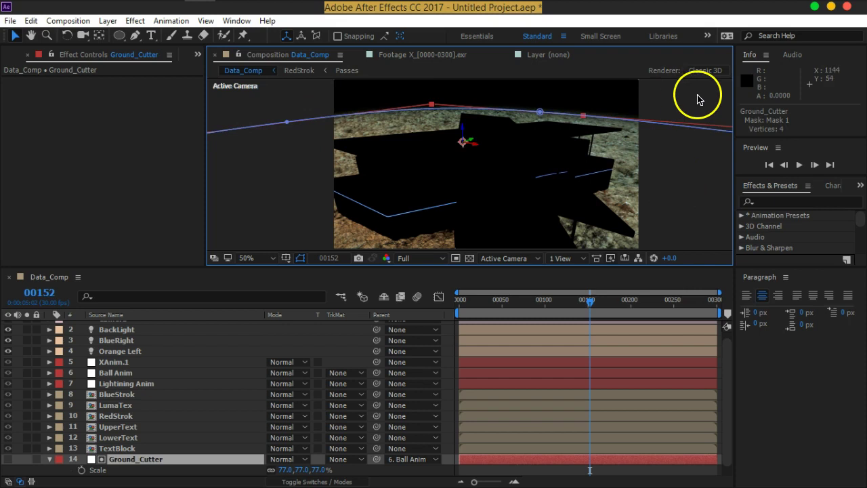
pyautogui.click(699, 100)
pyautogui.moveTo(589, 301)
pyautogui.mouseDown()
pyautogui.moveTo(580, 300)
pyautogui.moveTo(589, 304)
pyautogui.mouseUp()
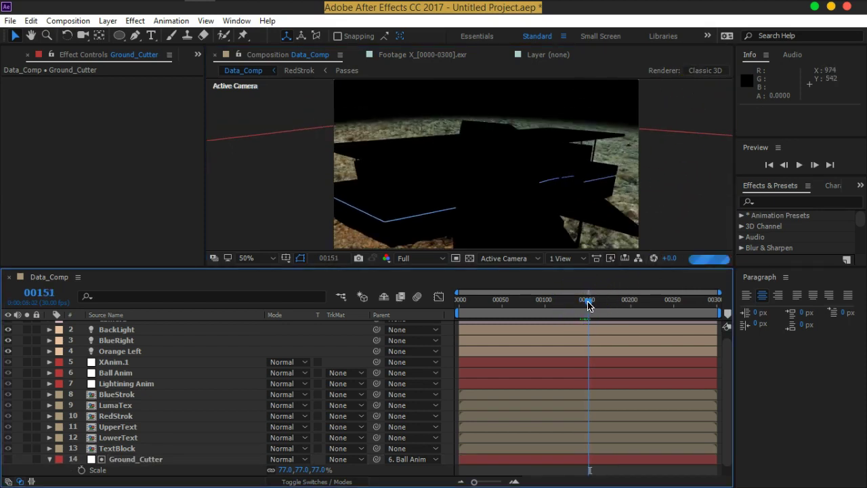
# Feather Ground_Cutter's mask edge to 113 pixels.
pyautogui.click(178, 459)
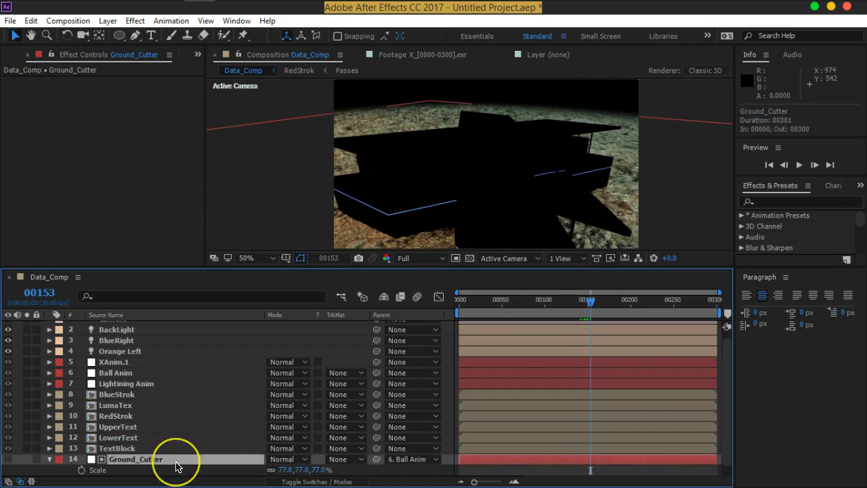
pyautogui.press('f')
pyautogui.click(300, 469)
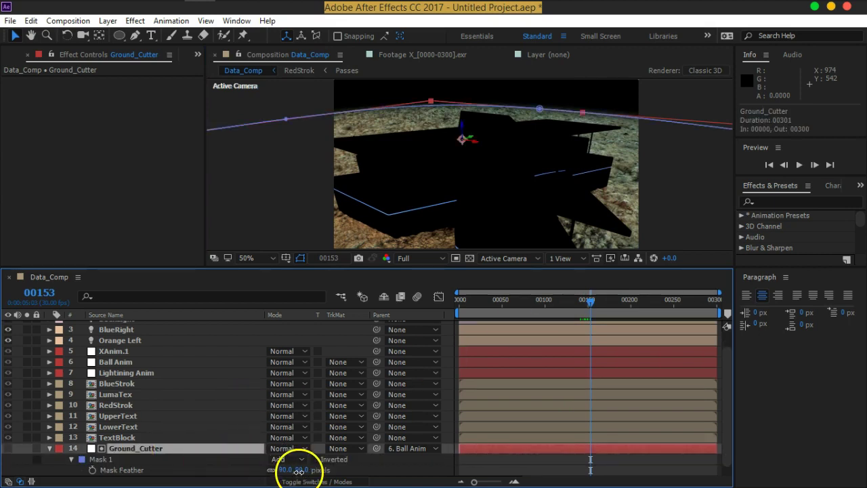
pyautogui.moveTo(298, 471)
pyautogui.mouseDown()
pyautogui.moveTo(335, 461)
pyautogui.moveTo(272, 465)
pyautogui.moveTo(329, 457)
pyautogui.mouseUp()
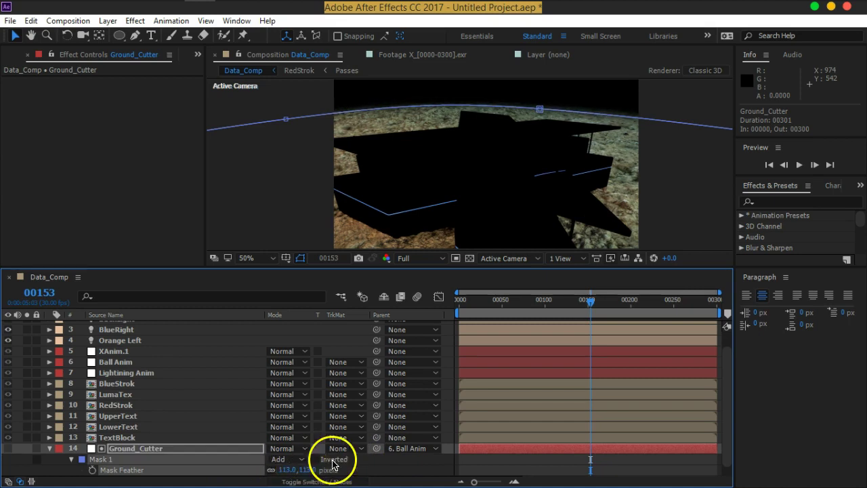
pyautogui.click(366, 460)
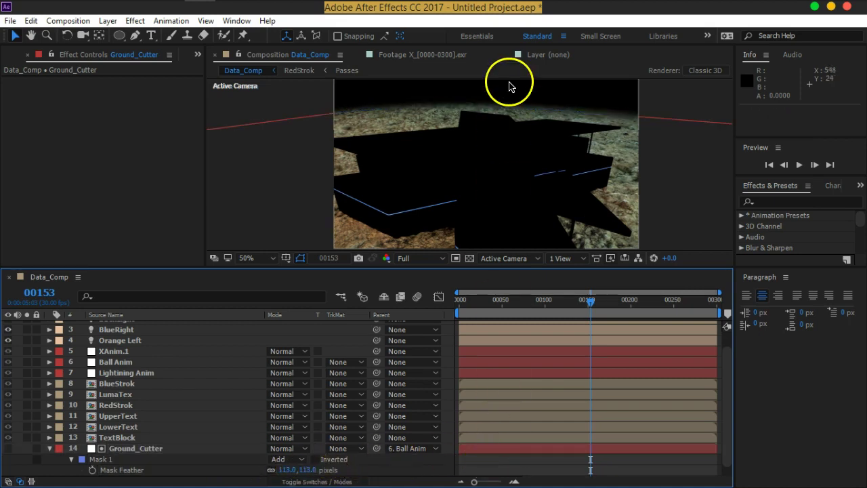
# Review the soft ground blend between frames 00135 and 00152, then select the Ground layer.
pyautogui.click(505, 145)
pyautogui.moveTo(595, 303); pyautogui.dragTo(585, 306)
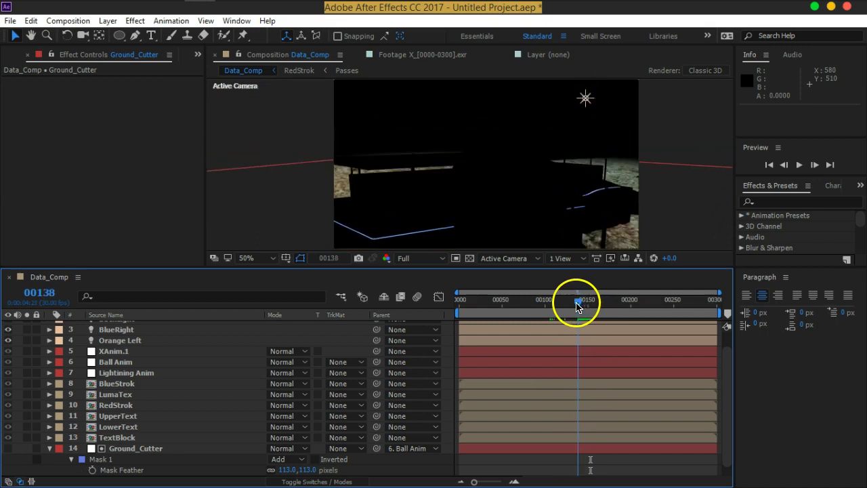
pyautogui.moveTo(585, 307); pyautogui.dragTo(589, 305)
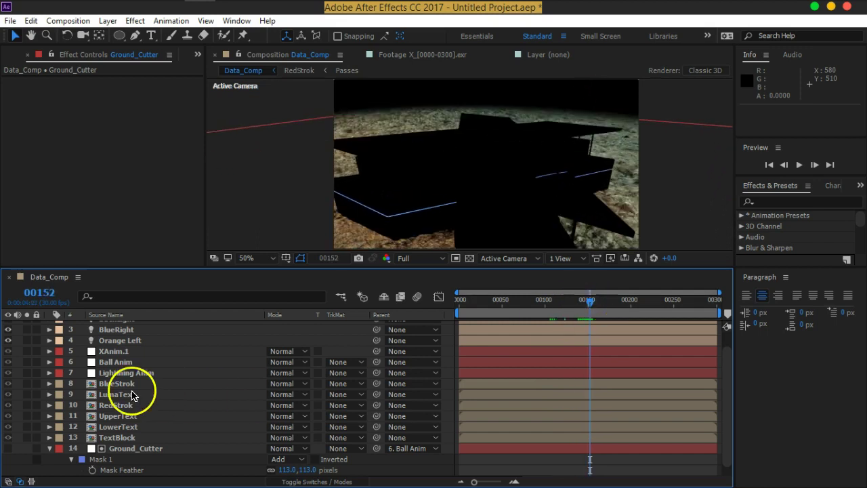
pyautogui.click(50, 449)
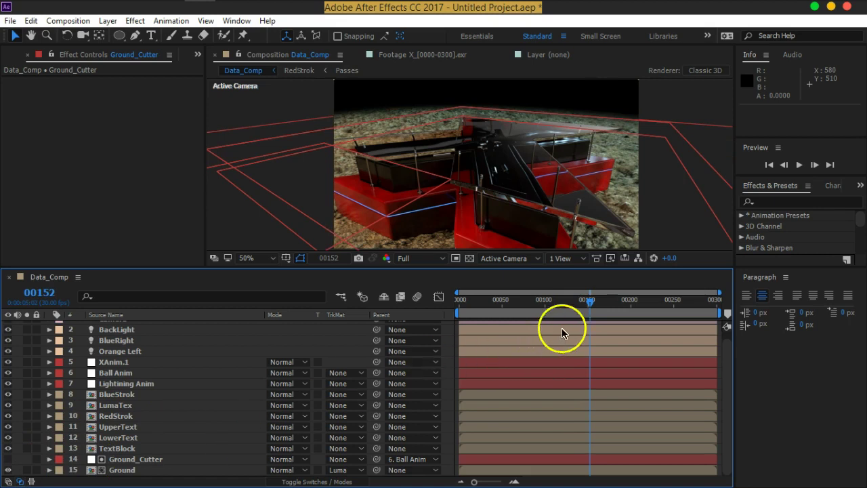
pyautogui.moveTo(586, 302)
pyautogui.mouseDown()
pyautogui.moveTo(576, 308)
pyautogui.moveTo(592, 308)
pyautogui.mouseUp()
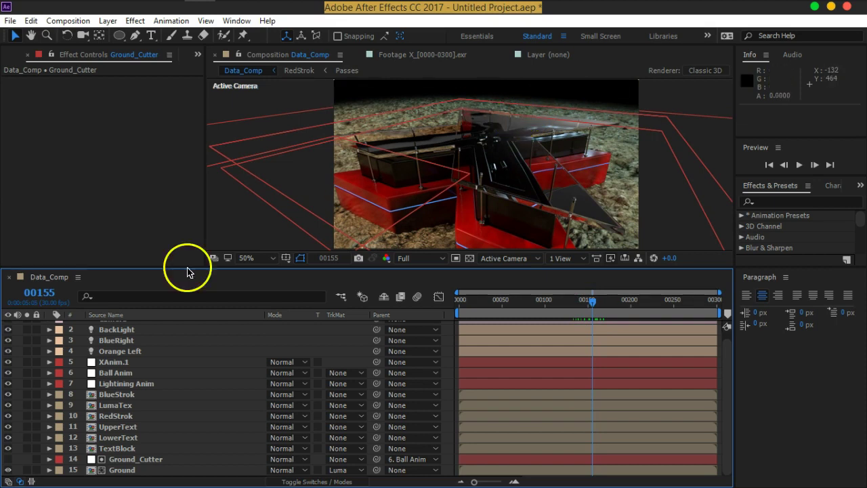
pyautogui.click(129, 471)
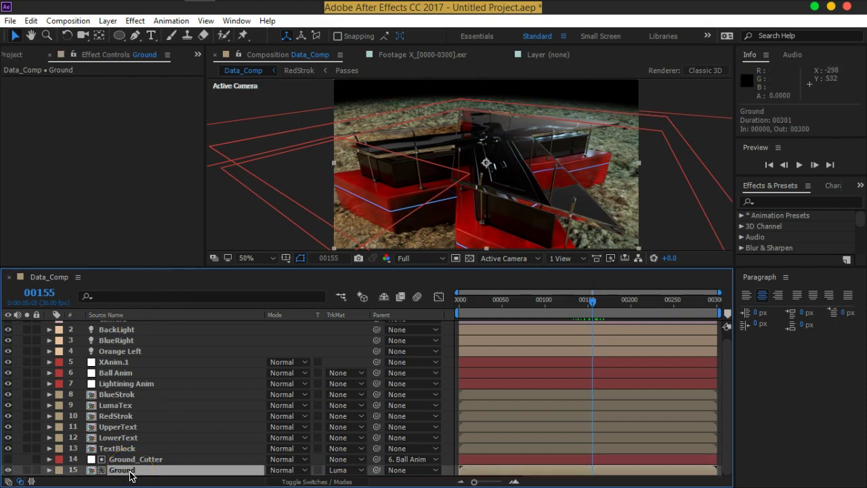
# Lower the viewer/timeline divider for a taller composition viewer and bring up the Window menu.
pyautogui.moveTo(778, 267); pyautogui.dragTo(783, 278)
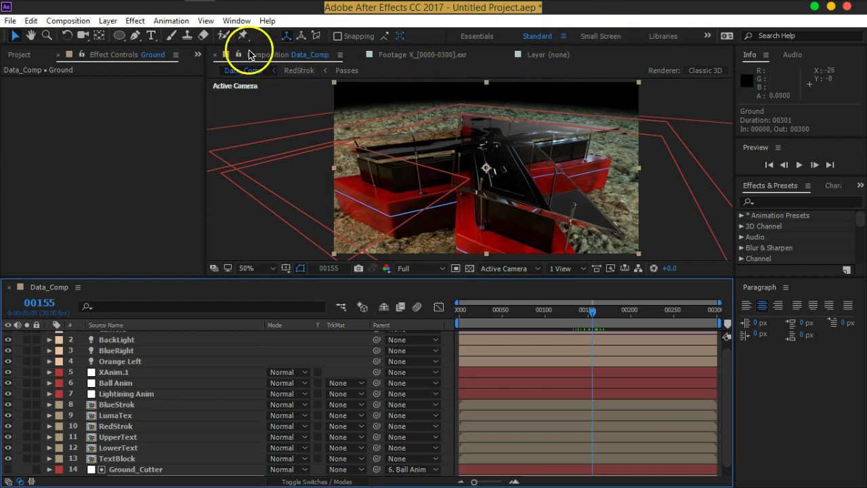
pyautogui.click(237, 20)
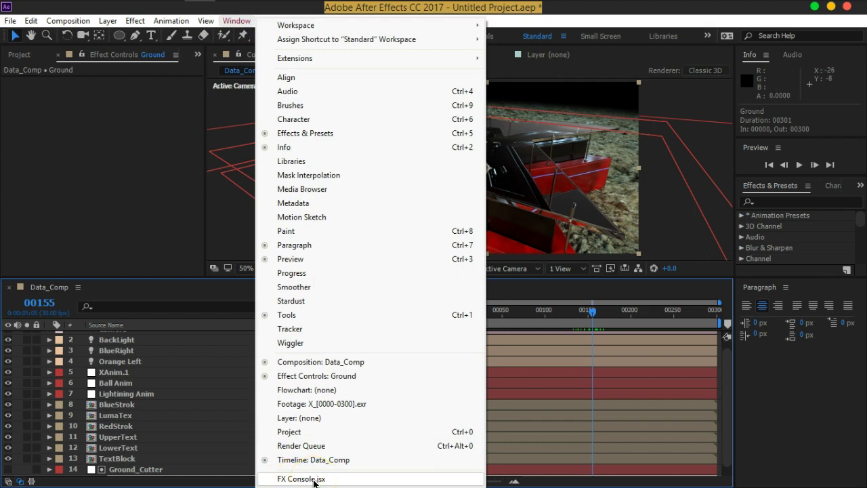
# Launch FX Console.jsx, close it, try its Ctrl+Space search with 'cur', then select XAnim.1.
pyautogui.click(314, 479)
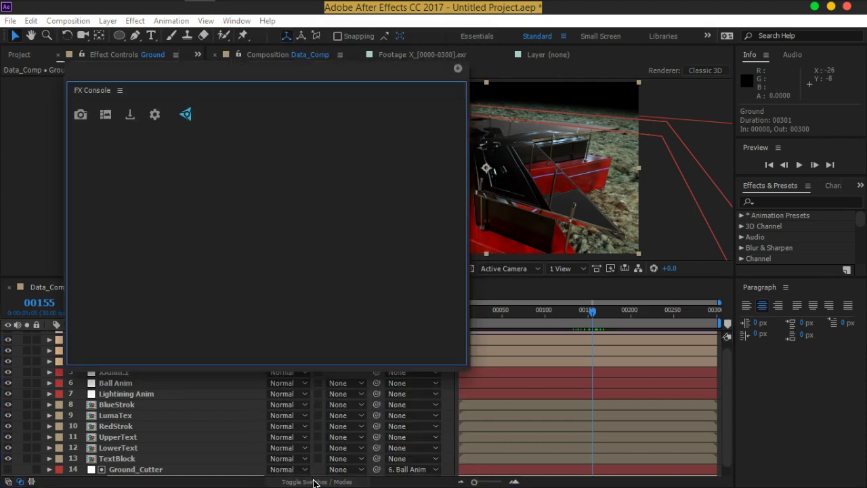
pyautogui.click(458, 69)
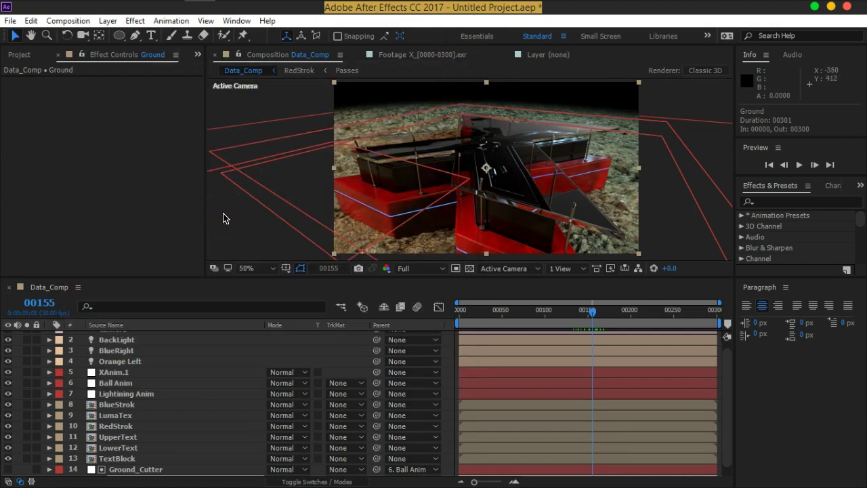
pyautogui.hotkey('ctrl', 'space')
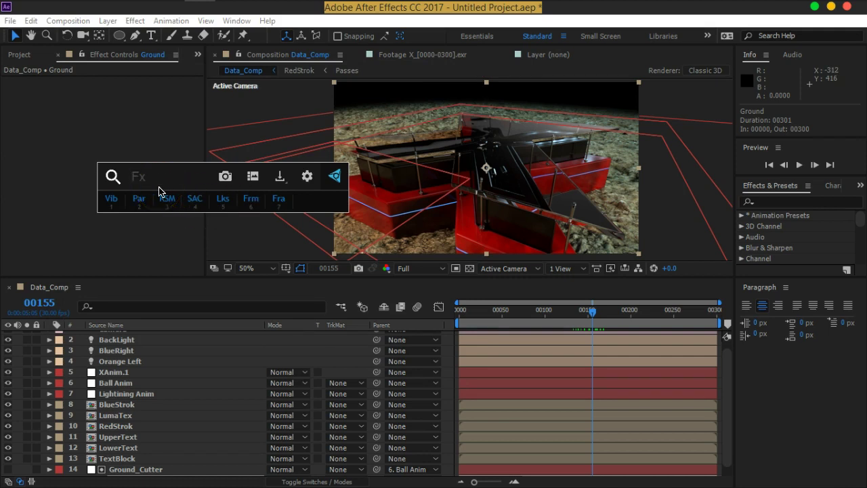
pyautogui.write('cur')
pyautogui.press('BackSpace')
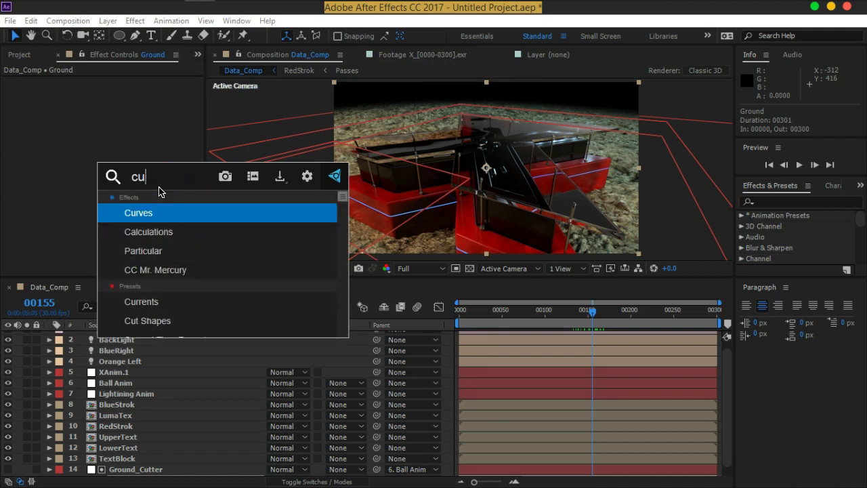
pyautogui.press('BackSpace')
pyautogui.press('BackSpace')
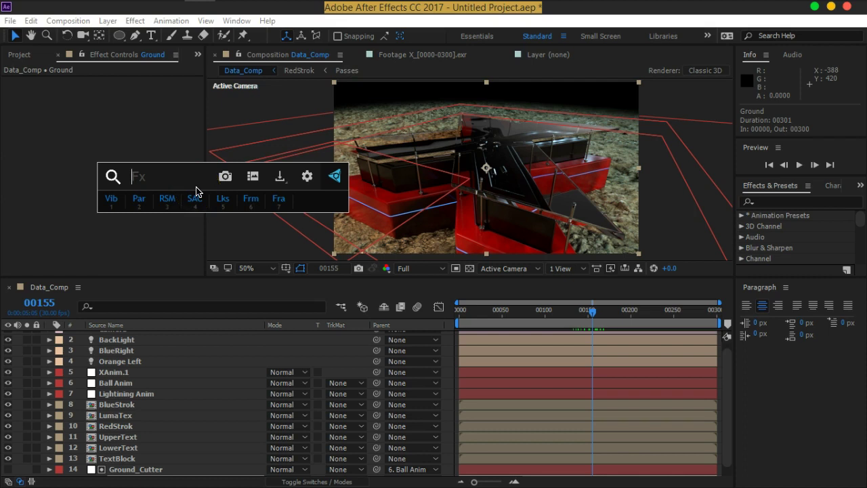
pyautogui.click(210, 374)
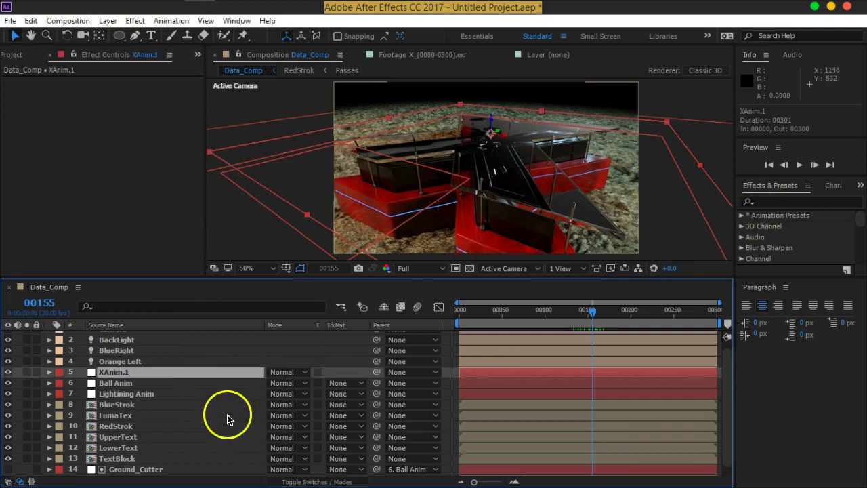
# Apply Curves to the Ground layer and bow its curve downward to darken the ground.
pyautogui.click(773, 202)
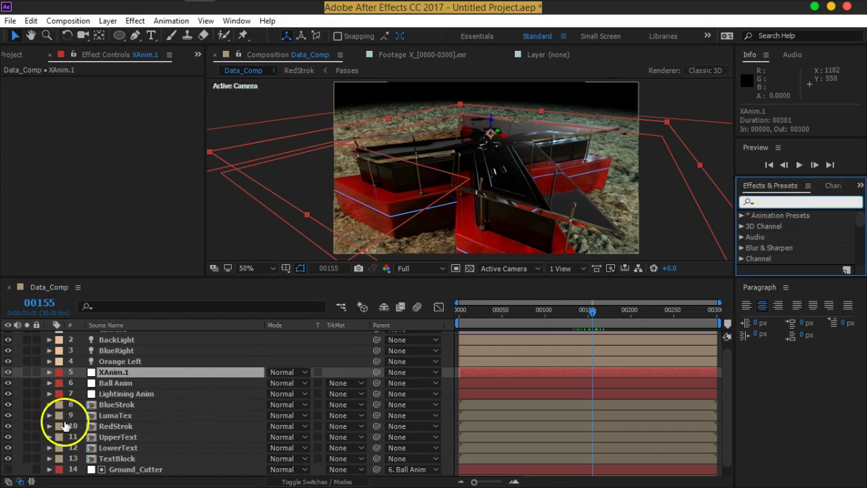
pyautogui.write('curv')
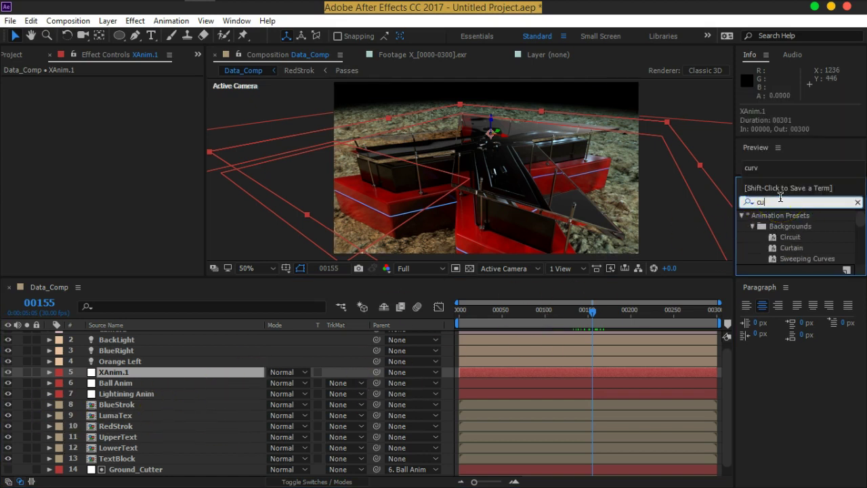
pyautogui.moveTo(772, 259); pyautogui.dragTo(143, 474)
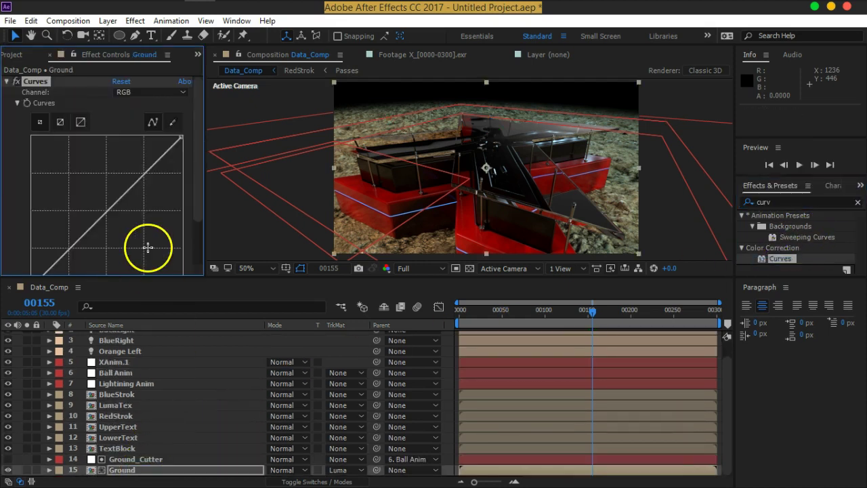
pyautogui.scroll(-2, 96, 181)
pyautogui.moveTo(96, 181); pyautogui.dragTo(133, 169)
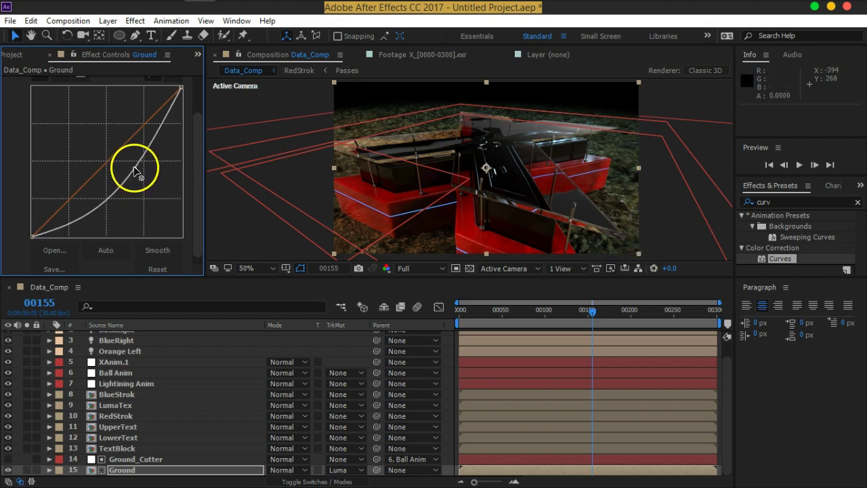
pyautogui.click(814, 201)
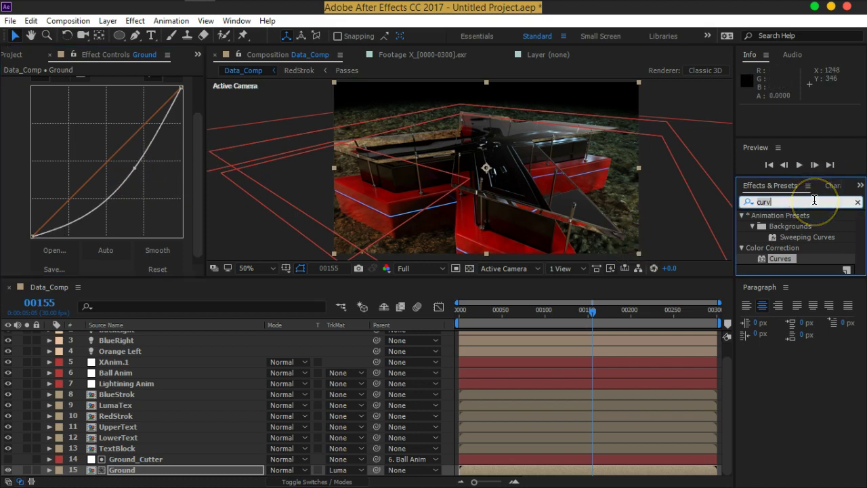
# Apply Color Correction > Exposure to the Ground layer and lower its exposure to -2.62.
pyautogui.write('expo')
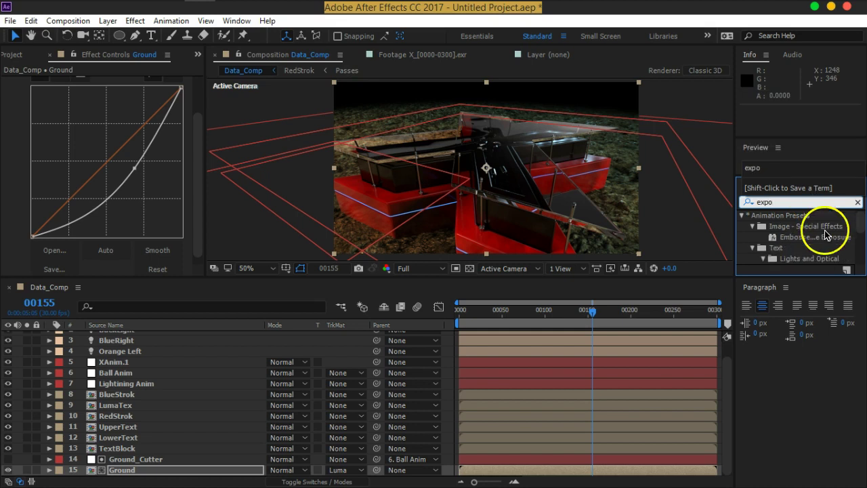
pyautogui.scroll(-5, 823, 237)
pyautogui.click(791, 259)
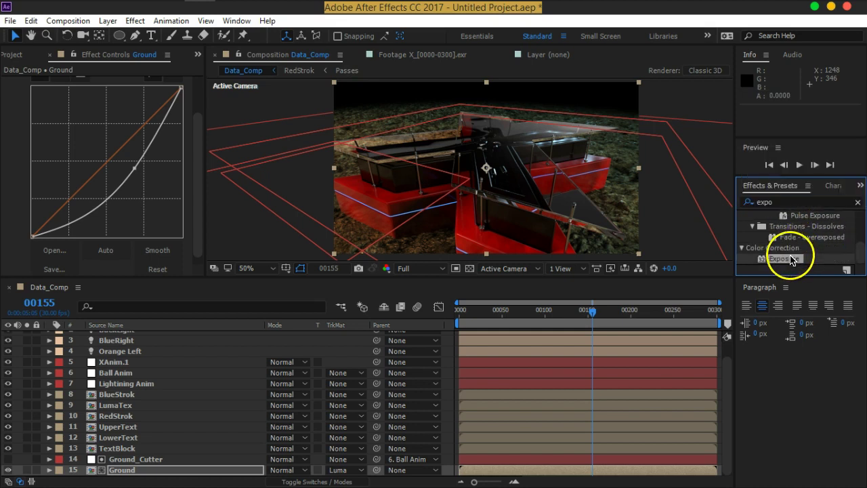
pyautogui.doubleClick(791, 259)
pyautogui.moveTo(119, 205); pyautogui.dragTo(8, 209)
pyautogui.click(125, 205)
pyautogui.moveTo(106, 208)
pyautogui.mouseDown()
pyautogui.moveTo(13, 218)
pyautogui.moveTo(86, 217)
pyautogui.mouseUp()
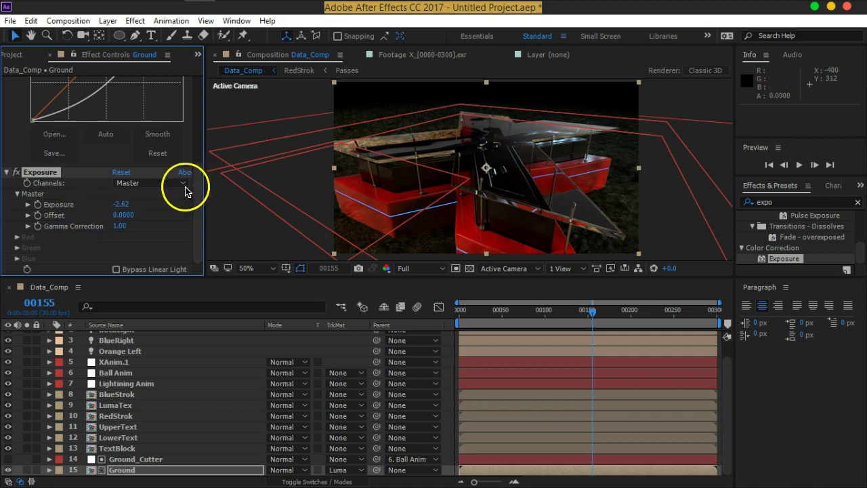
pyautogui.scroll(5, 183, 191)
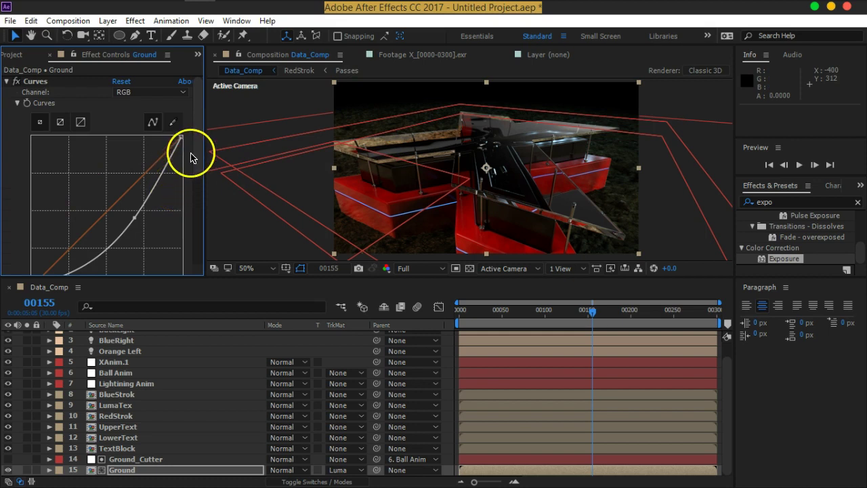
# Zoom the viewer to 100% and move to frame 00259 to inspect the ground.
pyautogui.scroll(2, 486, 208)
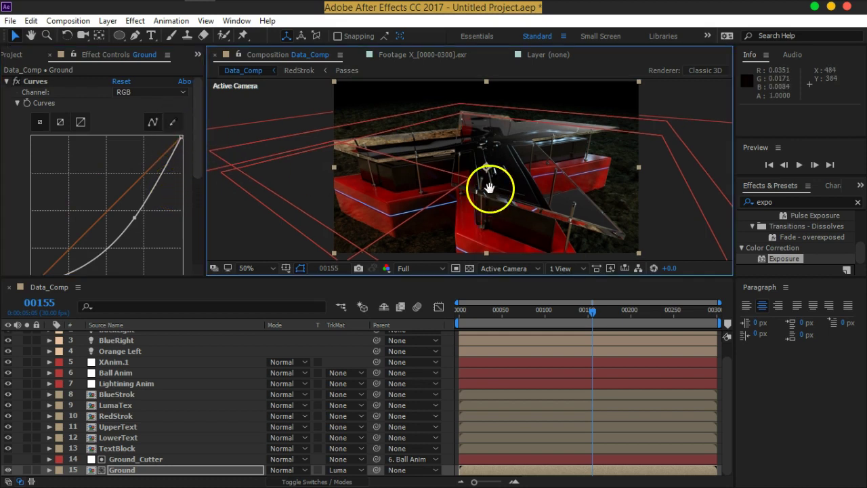
pyautogui.moveTo(399, 175); pyautogui.dragTo(477, 118)
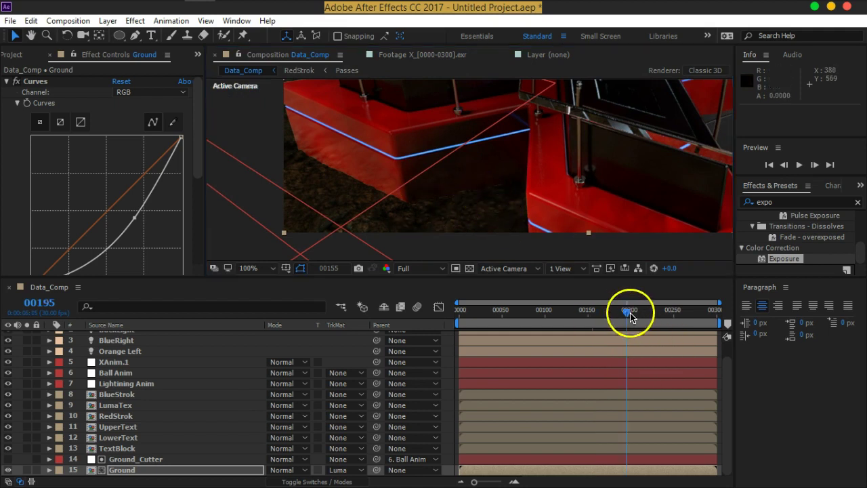
pyautogui.moveTo(629, 310); pyautogui.dragTo(682, 310)
pyautogui.moveTo(548, 159); pyautogui.dragTo(581, 153)
pyautogui.press('v')
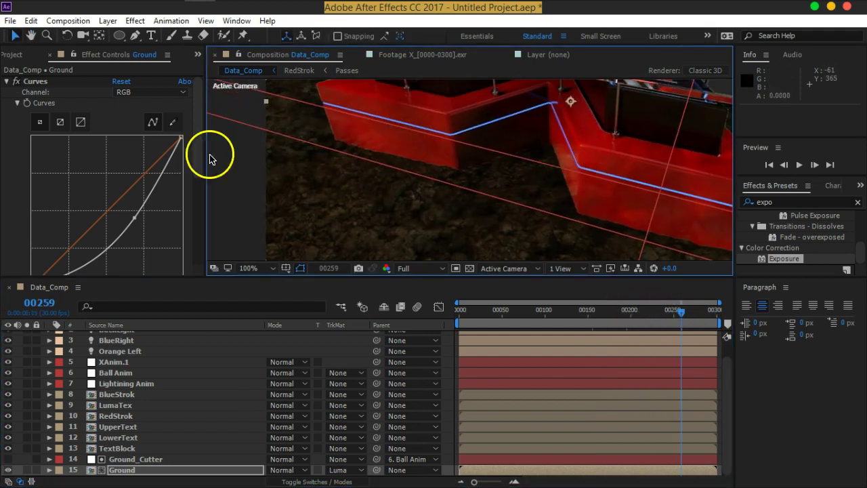
# Switch the Ground's Curves to the Red channel and pull the red curve down.
pyautogui.click(153, 91)
pyautogui.click(151, 94)
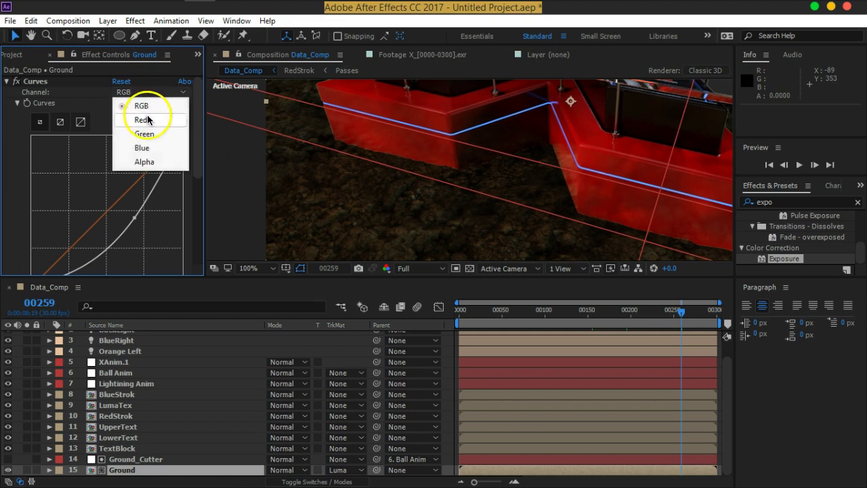
pyautogui.click(155, 117)
pyautogui.moveTo(198, 148); pyautogui.dragTo(198, 163)
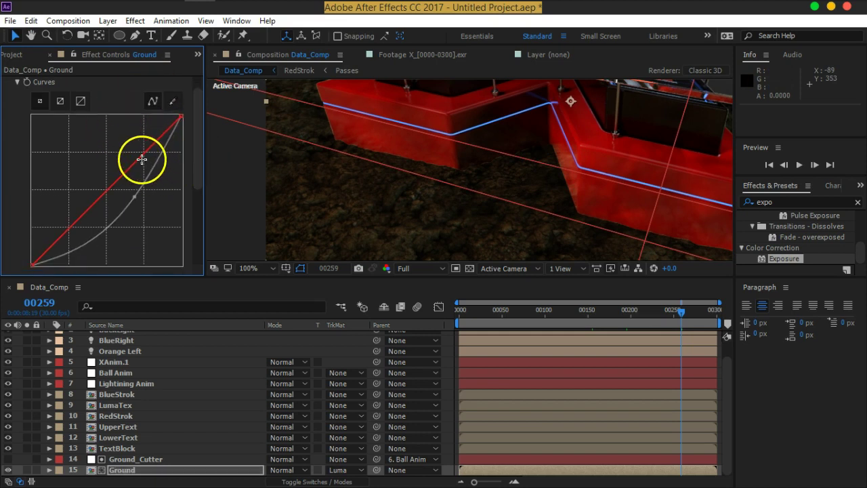
pyautogui.moveTo(141, 156); pyautogui.dragTo(140, 160)
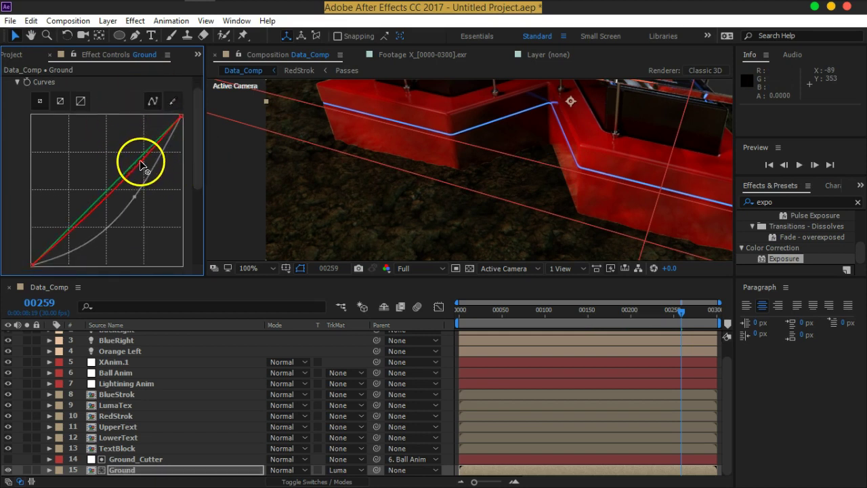
pyautogui.moveTo(202, 151); pyautogui.dragTo(196, 145)
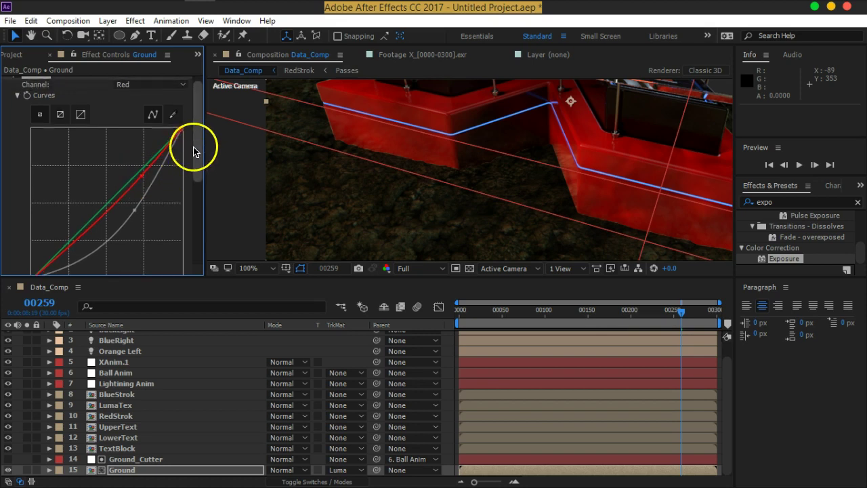
pyautogui.moveTo(139, 176); pyautogui.dragTo(143, 181)
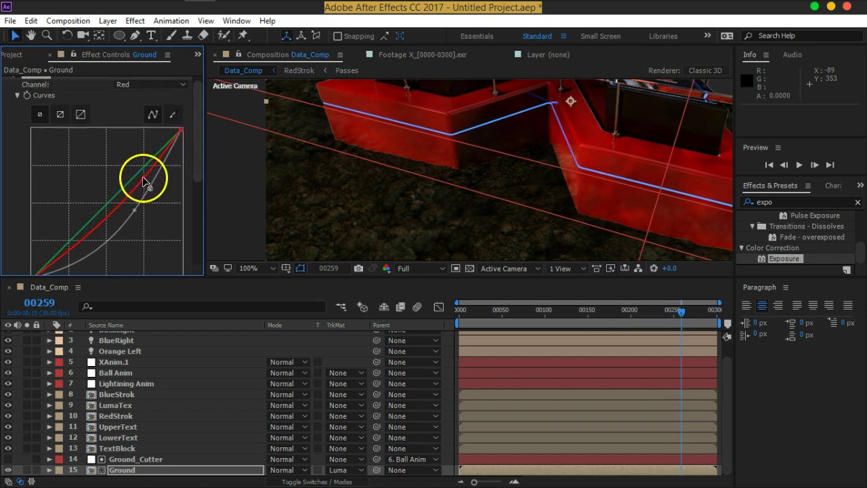
# Switch Curves to the Blue channel, bow the blue curve upward, and orbit to check the tint.
pyautogui.click(152, 85)
pyautogui.click(148, 140)
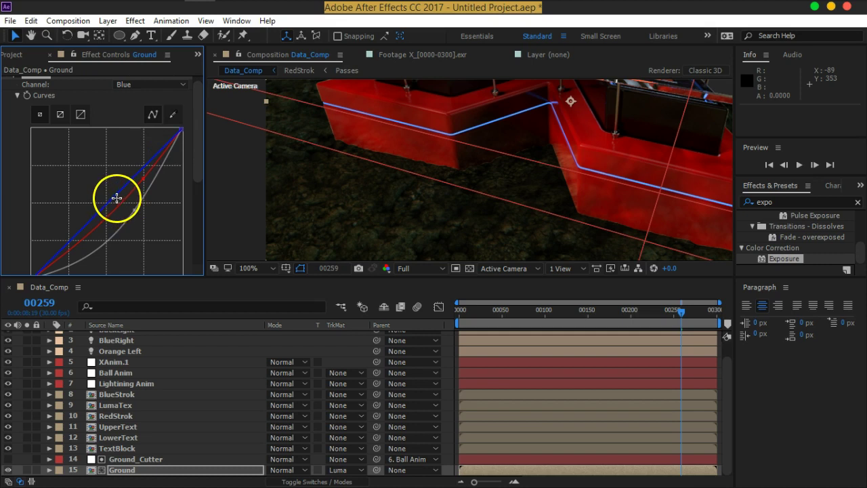
pyautogui.moveTo(115, 194); pyautogui.dragTo(103, 185)
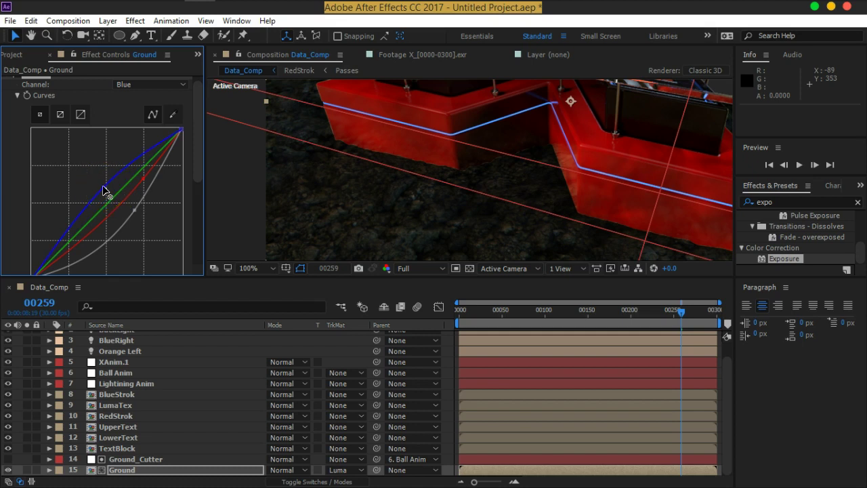
pyautogui.moveTo(595, 204)
pyautogui.mouseDown()
pyautogui.moveTo(436, 151)
pyautogui.moveTo(476, 196)
pyautogui.moveTo(412, 164)
pyautogui.moveTo(430, 188)
pyautogui.moveTo(484, 149)
pyautogui.moveTo(403, 135)
pyautogui.mouseUp()
pyautogui.scroll(2, 434, 181)
pyautogui.moveTo(494, 194); pyautogui.dragTo(452, 159)
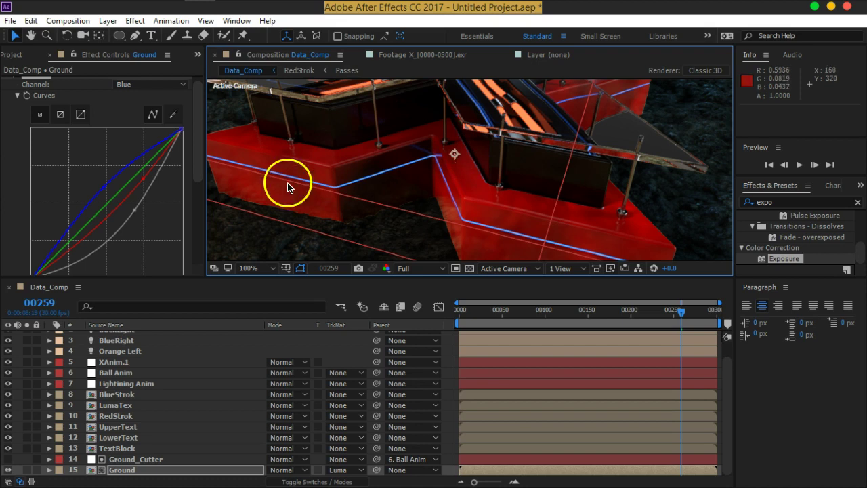
# Collapse the Ground layer's Curves and Exposure effects.
pyautogui.click(194, 92)
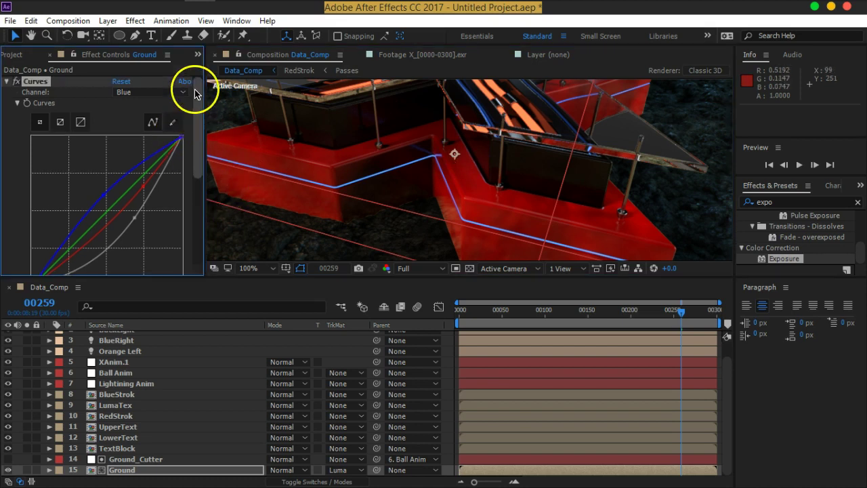
pyautogui.click(7, 81)
pyautogui.click(7, 92)
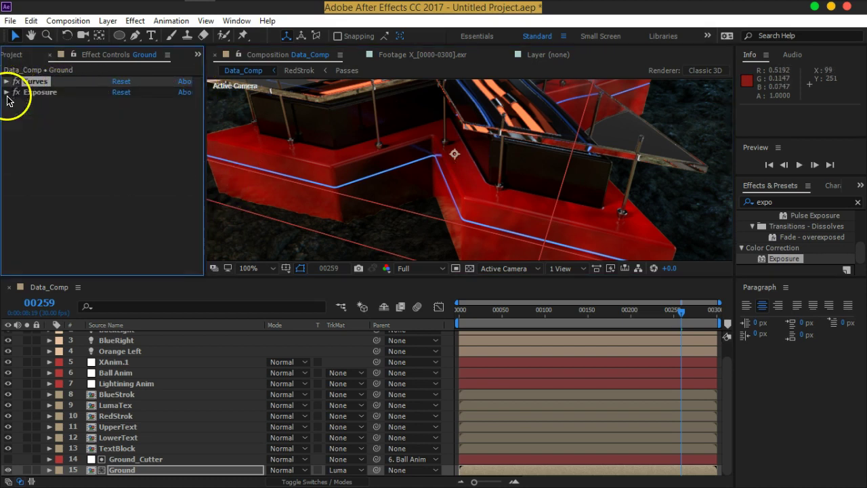
# Apply Exposure to the TextBlock layer and raise its exposure to 1.03.
pyautogui.click(118, 449)
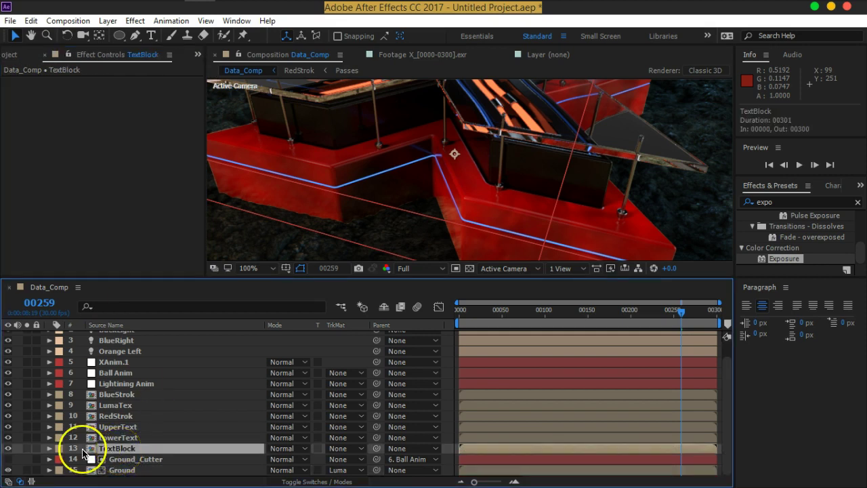
pyautogui.doubleClick(786, 262)
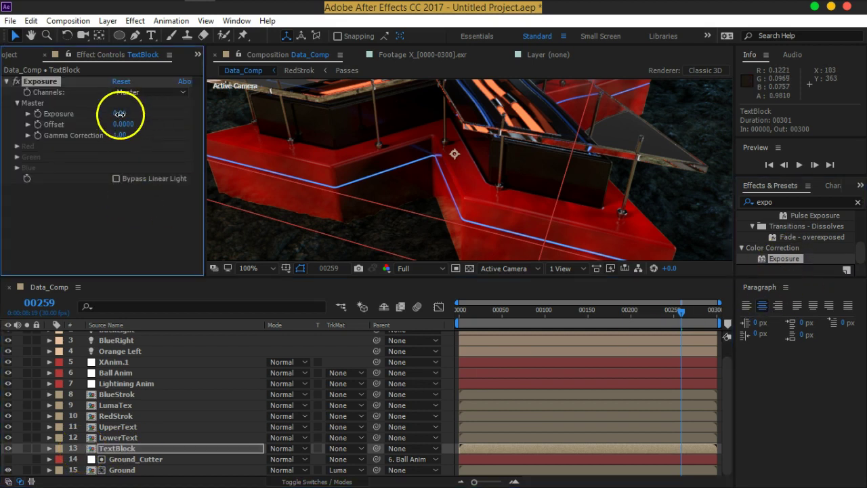
pyautogui.moveTo(116, 114)
pyautogui.mouseDown()
pyautogui.moveTo(143, 121)
pyautogui.moveTo(108, 121)
pyautogui.mouseUp()
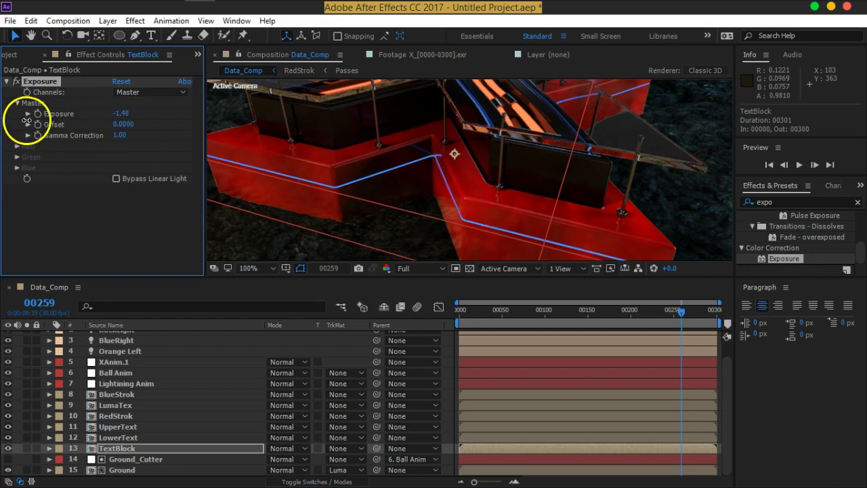
pyautogui.moveTo(509, 122)
pyautogui.mouseDown()
pyautogui.moveTo(474, 217)
pyautogui.moveTo(493, 194)
pyautogui.mouseUp()
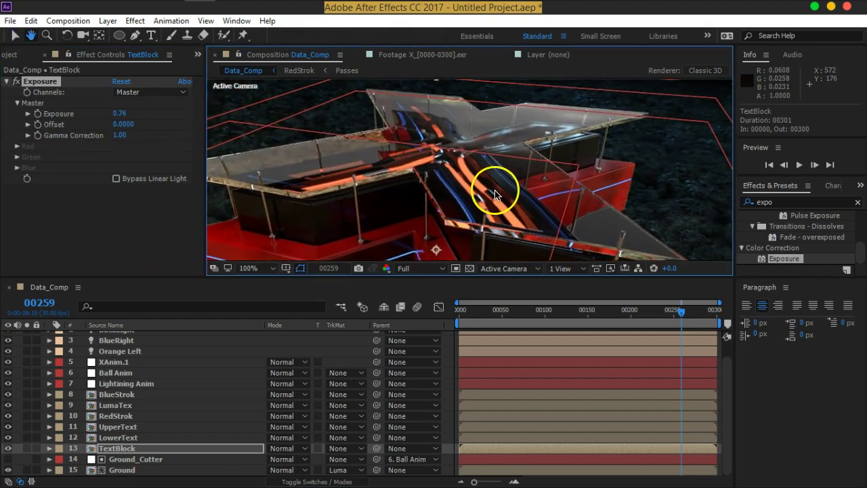
pyautogui.moveTo(120, 114)
pyautogui.mouseDown()
pyautogui.moveTo(183, 115)
pyautogui.moveTo(106, 119)
pyautogui.moveTo(193, 120)
pyautogui.moveTo(63, 117)
pyautogui.moveTo(140, 121)
pyautogui.mouseUp()
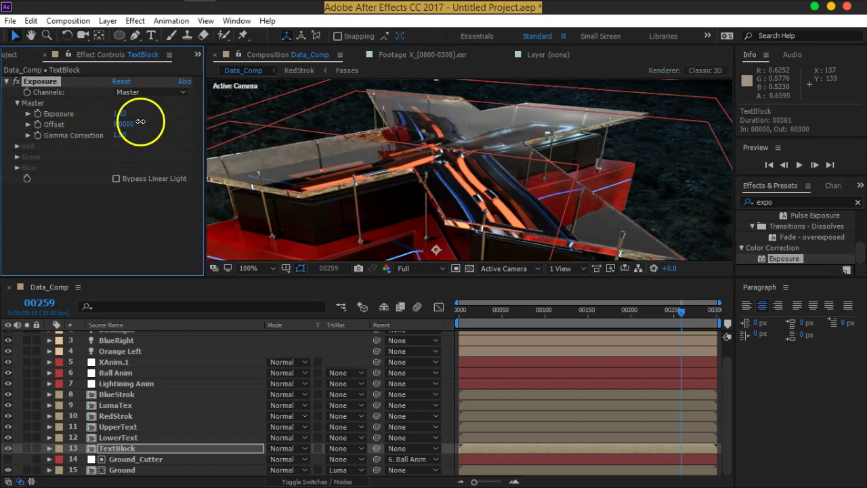
pyautogui.moveTo(486, 203)
pyautogui.mouseDown()
pyautogui.moveTo(486, 120)
pyautogui.moveTo(495, 169)
pyautogui.moveTo(474, 197)
pyautogui.mouseUp()
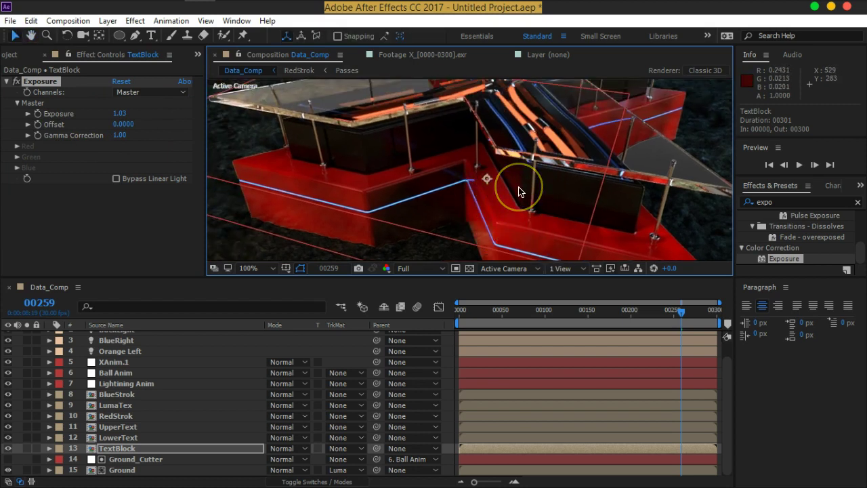
pyautogui.click(139, 449)
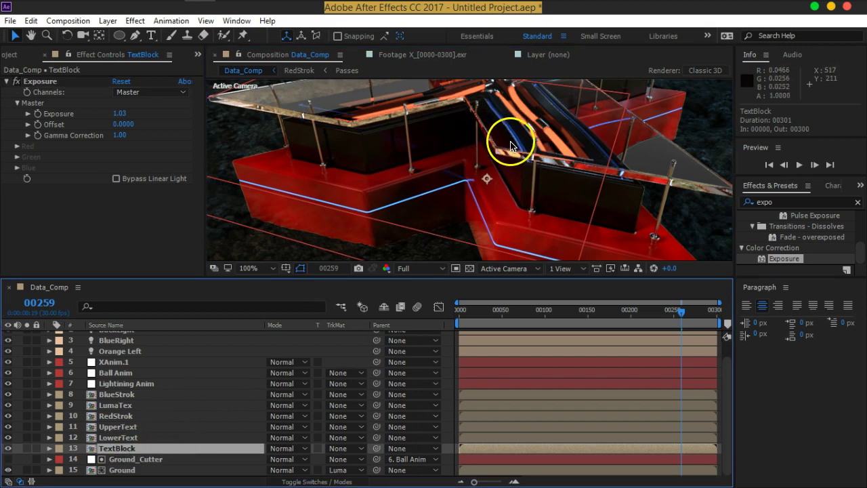
# Rename the TextBlock layer to TextGlass and select its Exposure effect.
pyautogui.press('Return')
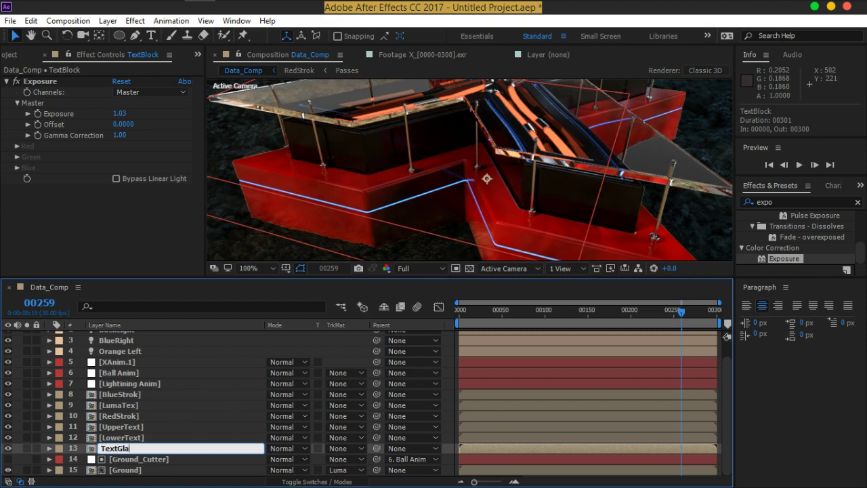
pyautogui.write('ss')
pyautogui.press('Return')
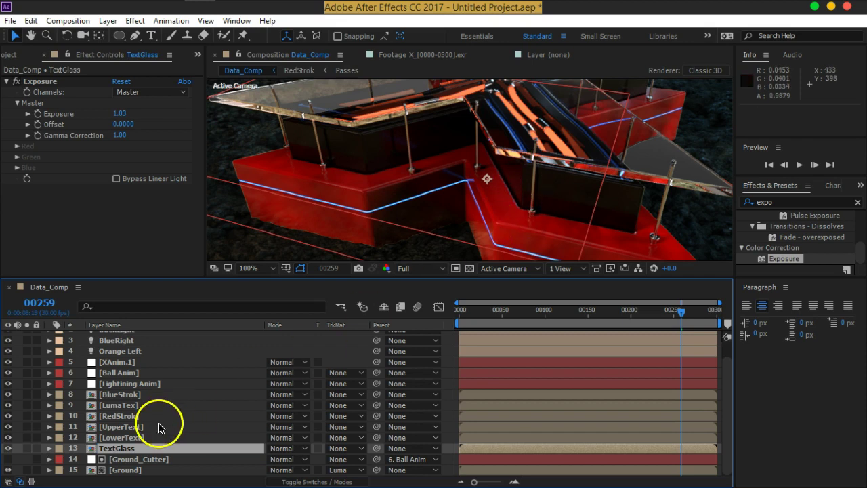
pyautogui.click(40, 81)
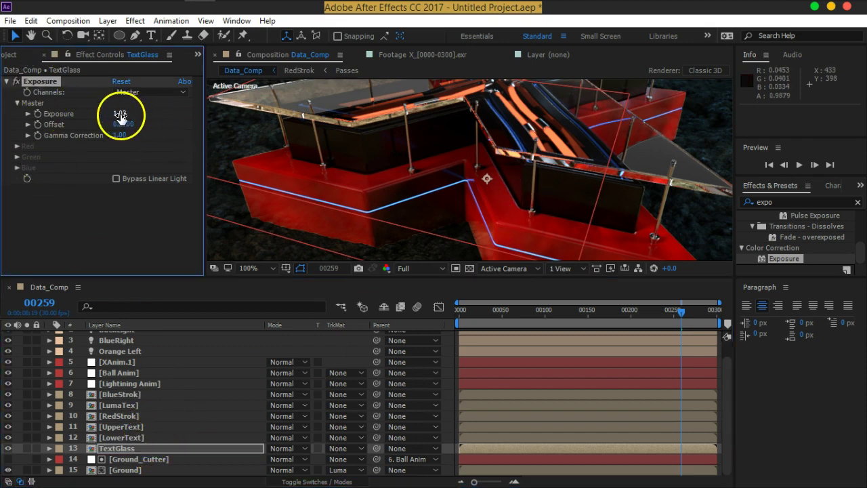
# Nudge TextGlass exposure to about 1.99, then give LowerText an Exposure effect at -2.18.
pyautogui.moveTo(122, 114)
pyautogui.mouseDown()
pyautogui.moveTo(181, 115)
pyautogui.moveTo(122, 114)
pyautogui.mouseUp()
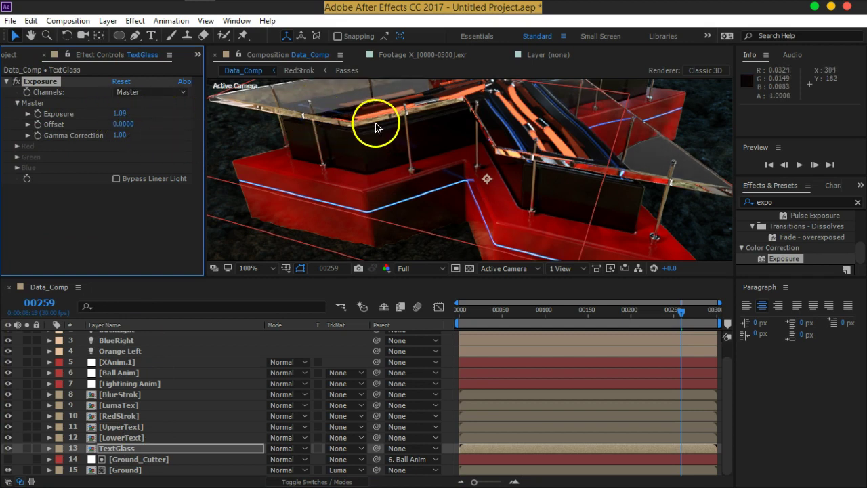
pyautogui.click(125, 437)
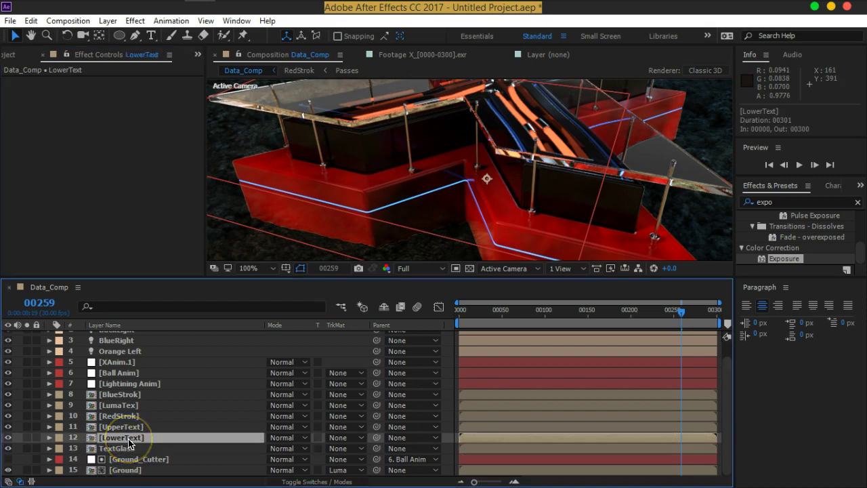
pyautogui.doubleClick(784, 259)
pyautogui.moveTo(125, 115); pyautogui.dragTo(23, 119)
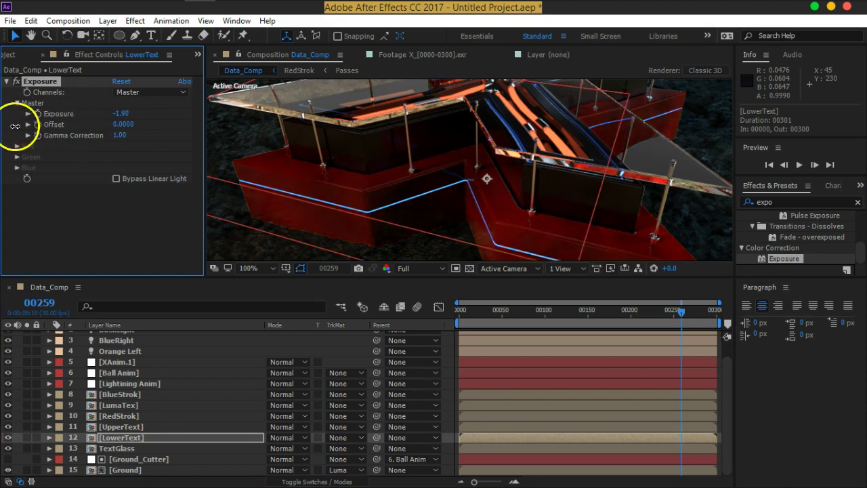
pyautogui.moveTo(121, 113)
pyautogui.mouseDown()
pyautogui.moveTo(52, 115)
pyautogui.moveTo(106, 116)
pyautogui.mouseUp()
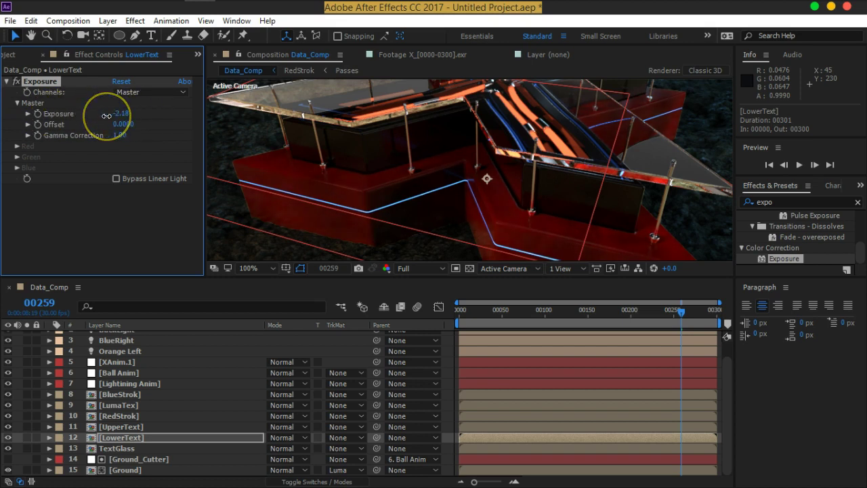
pyautogui.moveTo(784, 258); pyautogui.dragTo(626, 304)
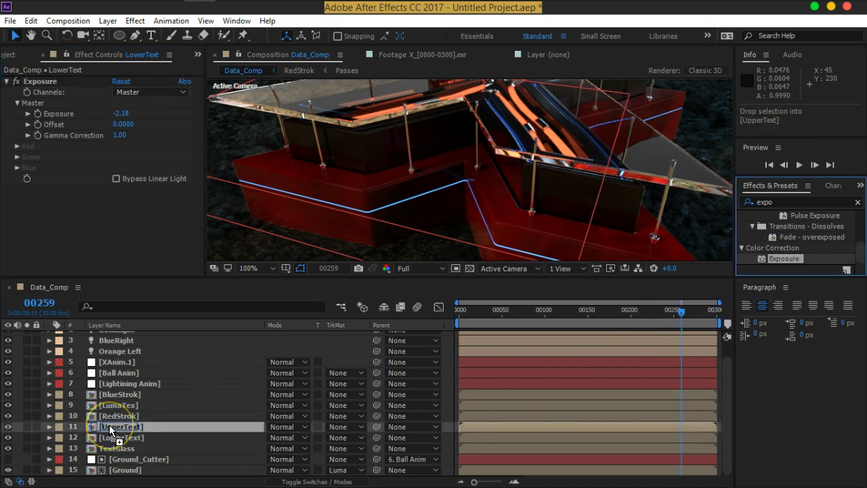
# Apply Exposure to UpperText and lower its exposure to -2.50.
pyautogui.moveTo(109, 425); pyautogui.dragTo(110, 426)
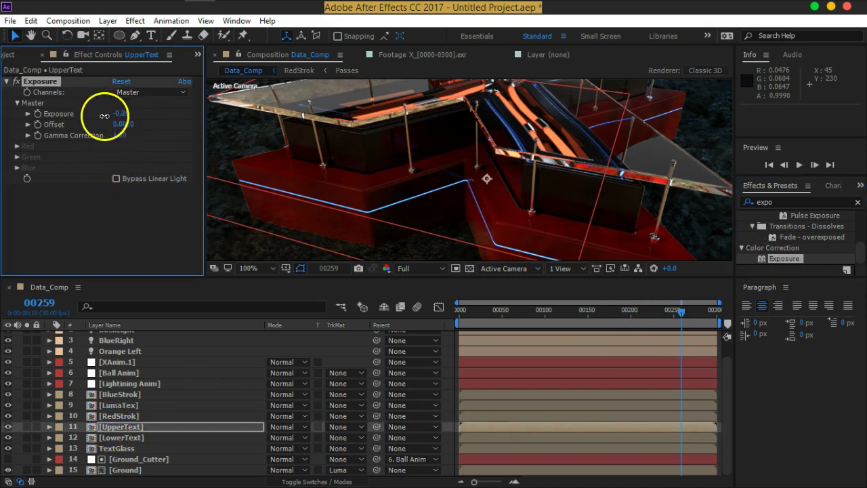
pyautogui.moveTo(104, 115); pyautogui.dragTo(28, 115)
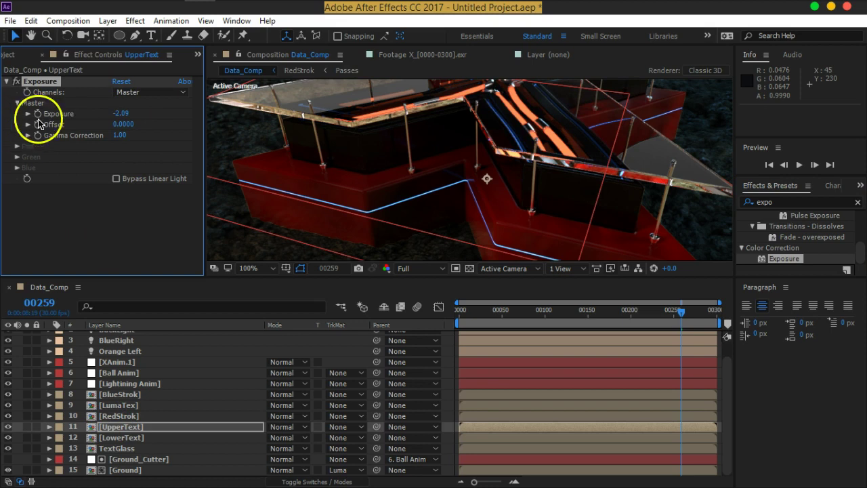
pyautogui.moveTo(116, 115); pyautogui.dragTo(105, 116)
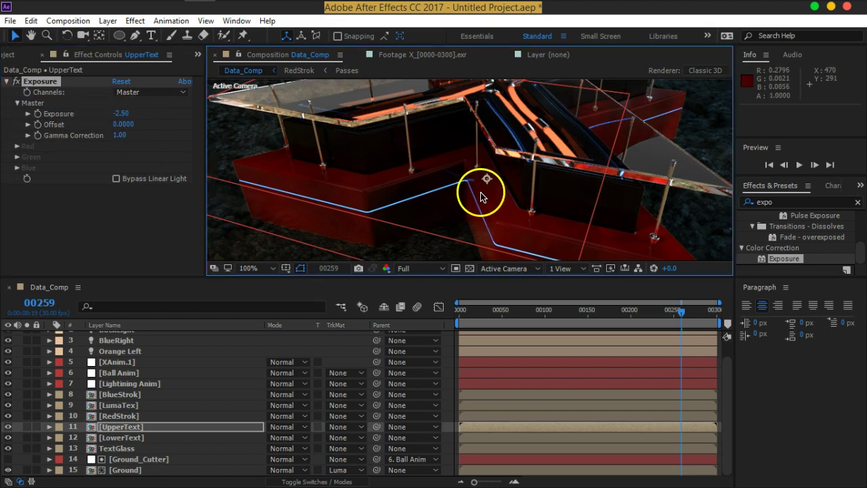
pyautogui.scroll(-1, 484, 188)
pyautogui.scroll(-2, 494, 200)
pyautogui.scroll(-1, 492, 204)
pyautogui.scroll(2, 492, 203)
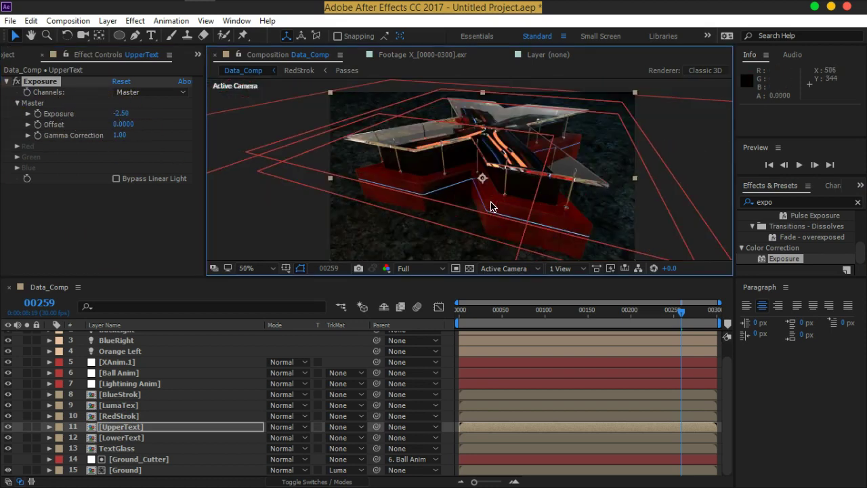
pyautogui.scroll(2, 542, 207)
pyautogui.moveTo(590, 209)
pyautogui.mouseDown()
pyautogui.moveTo(528, 269)
pyautogui.moveTo(557, 236)
pyautogui.mouseUp()
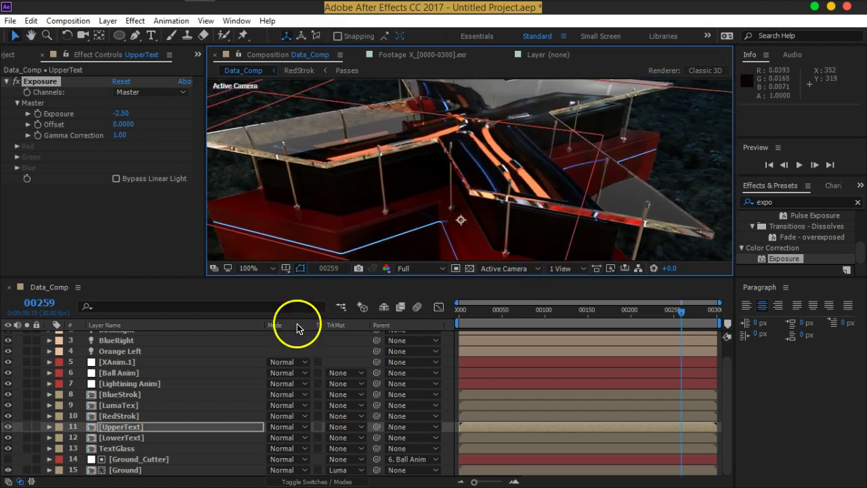
# Move TextGlass above UpperText, then return it below LowerText and reselect it.
pyautogui.click(139, 451)
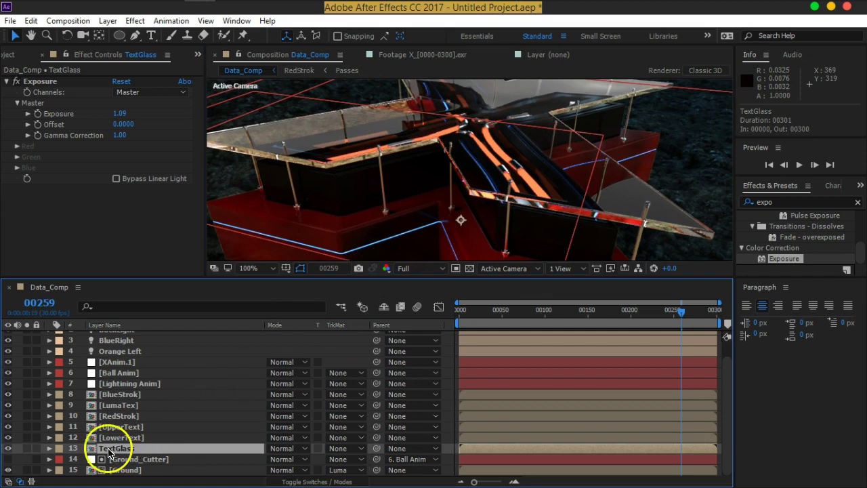
pyautogui.moveTo(110, 452); pyautogui.dragTo(113, 425)
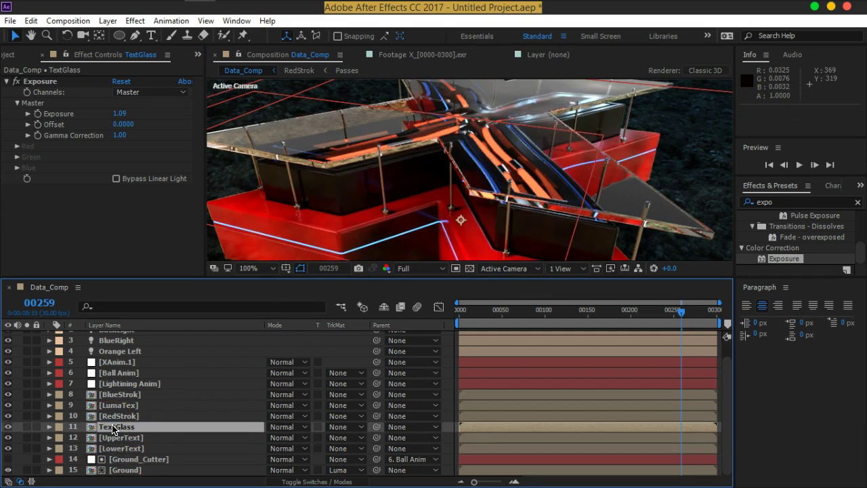
pyautogui.moveTo(113, 431); pyautogui.dragTo(119, 452)
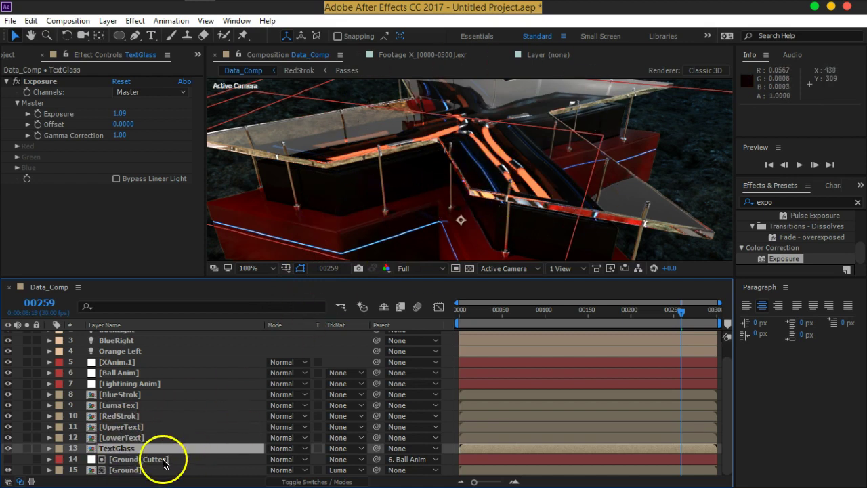
pyautogui.click(113, 437)
pyautogui.click(112, 427)
pyautogui.keyDown('shift'); pyautogui.click(116, 437); pyautogui.keyUp('shift')
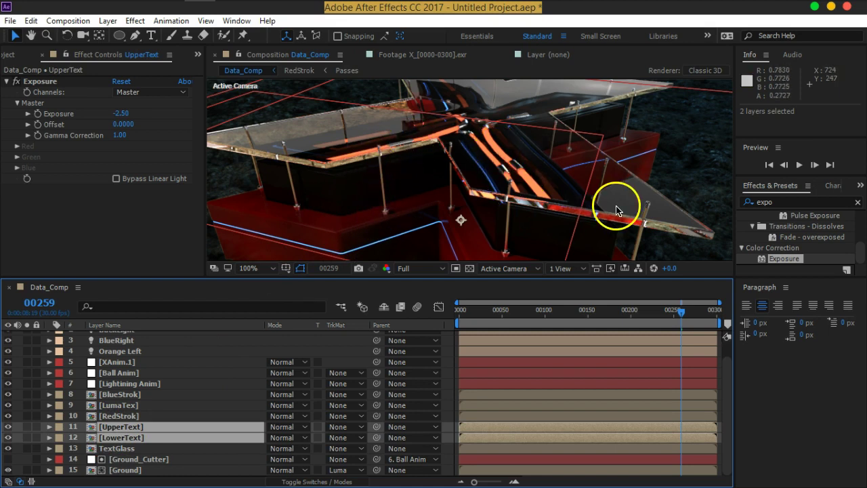
pyautogui.click(128, 449)
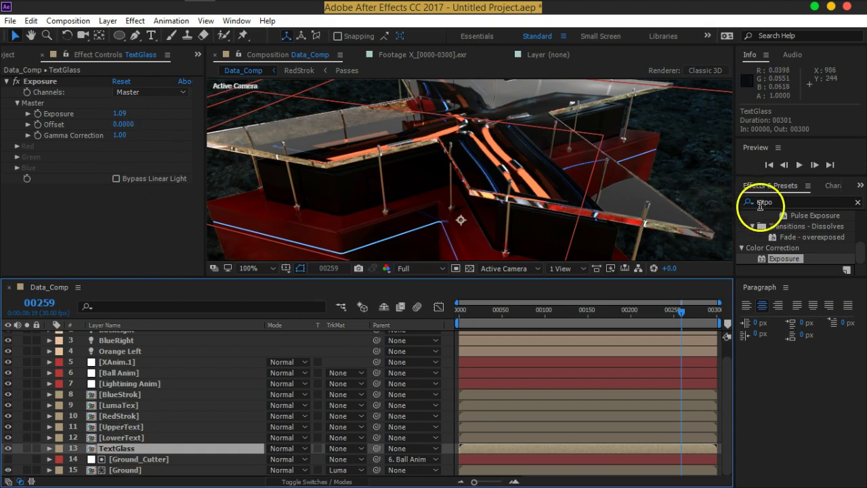
# Search 'radia' and apply CC Radial Blur to TextGlass, trying Straight Zoom with more amount.
pyautogui.click(760, 205)
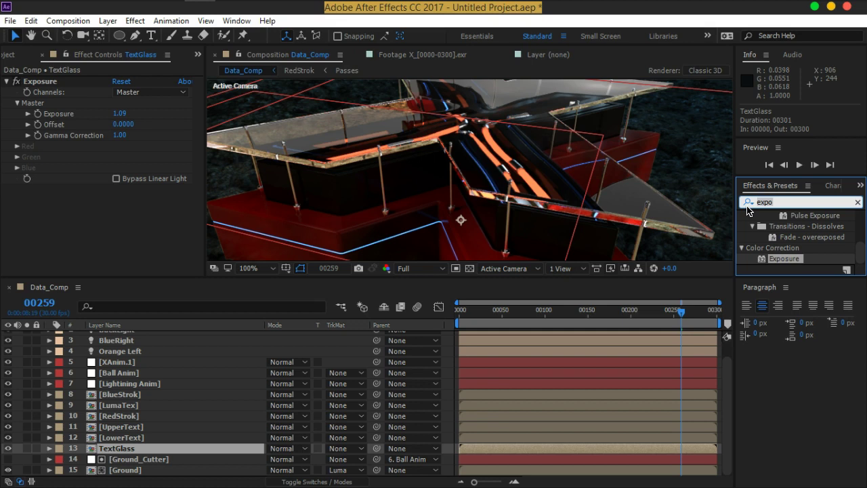
pyautogui.write('r')
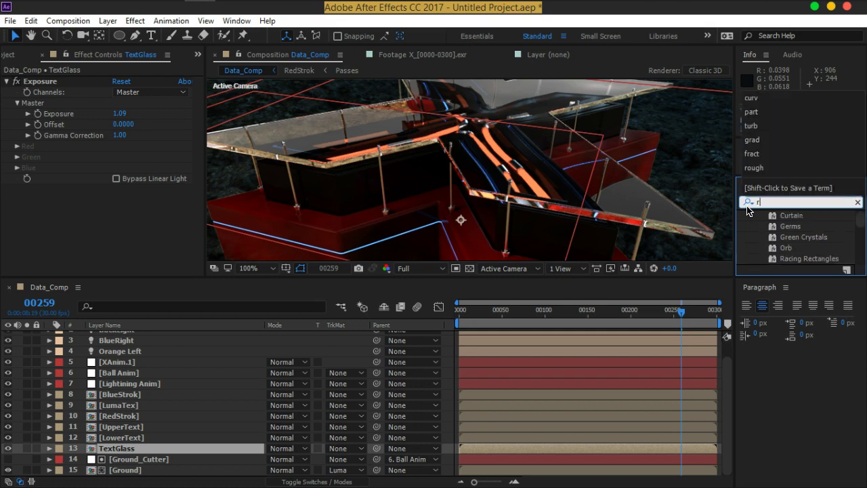
pyautogui.write('adia')
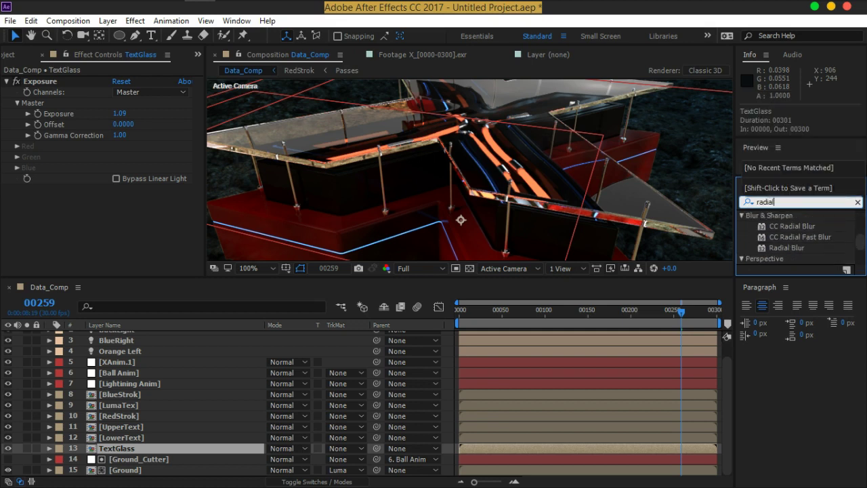
pyautogui.click(790, 228)
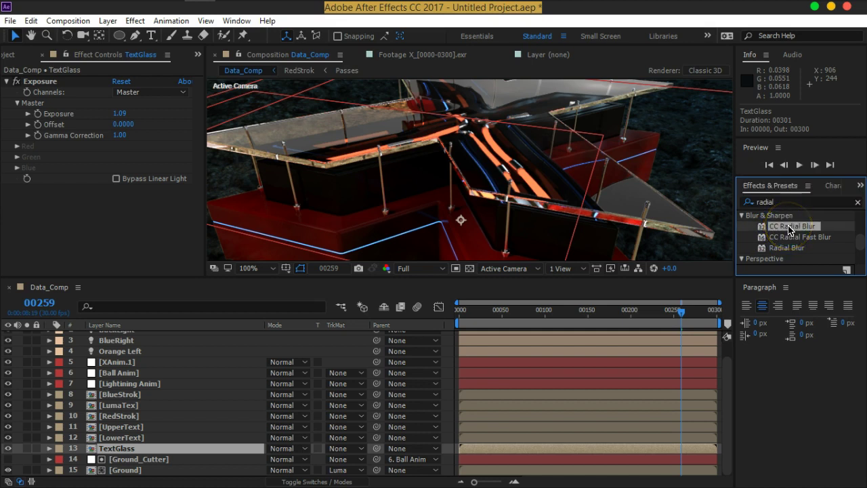
pyautogui.doubleClick(790, 228)
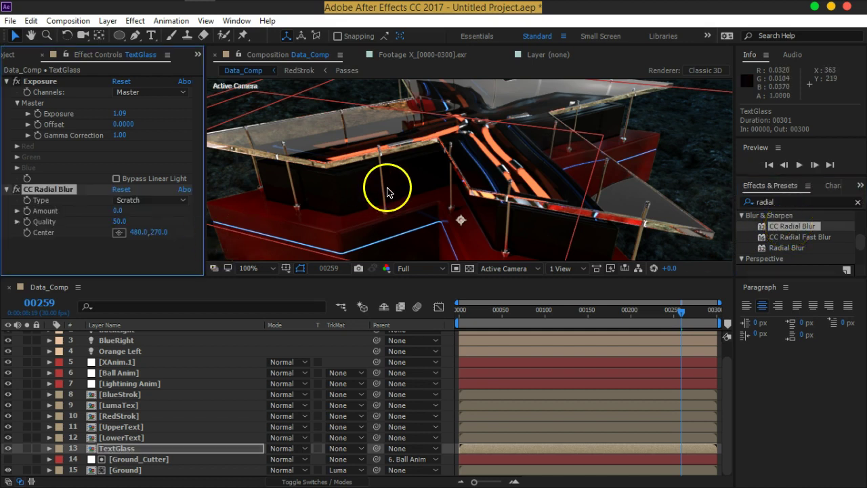
pyautogui.moveTo(123, 212); pyautogui.dragTo(126, 213)
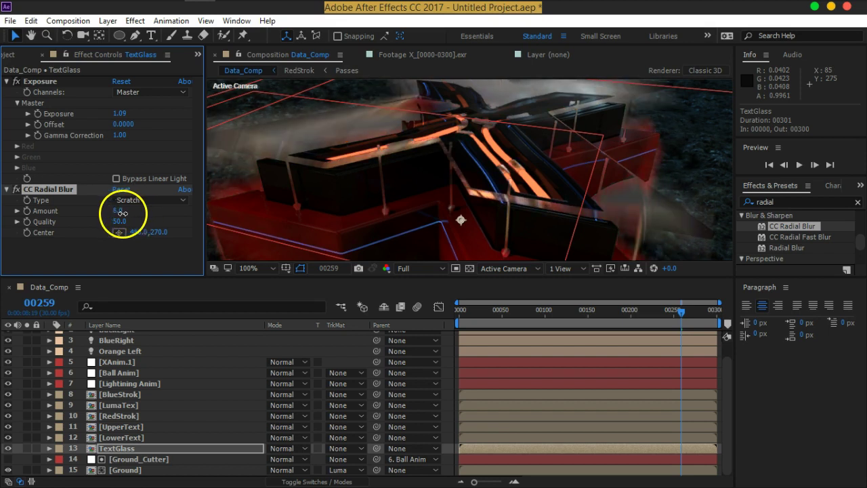
pyautogui.click(163, 202)
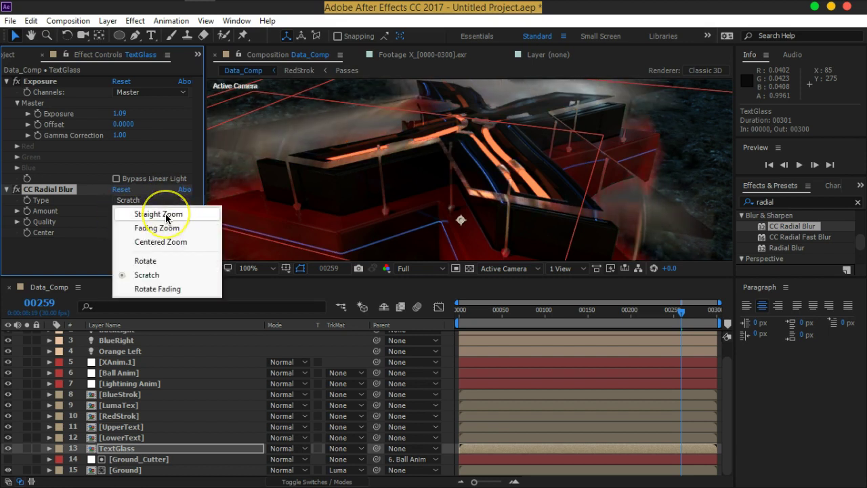
pyautogui.click(171, 215)
# Raise the radial blur Quality to 64 and switch the type to Fading Zoom, toggling it to compare.
pyautogui.press('h')
pyautogui.moveTo(413, 151)
pyautogui.mouseDown()
pyautogui.moveTo(482, 206)
pyautogui.moveTo(465, 183)
pyautogui.mouseUp()
pyautogui.press('v')
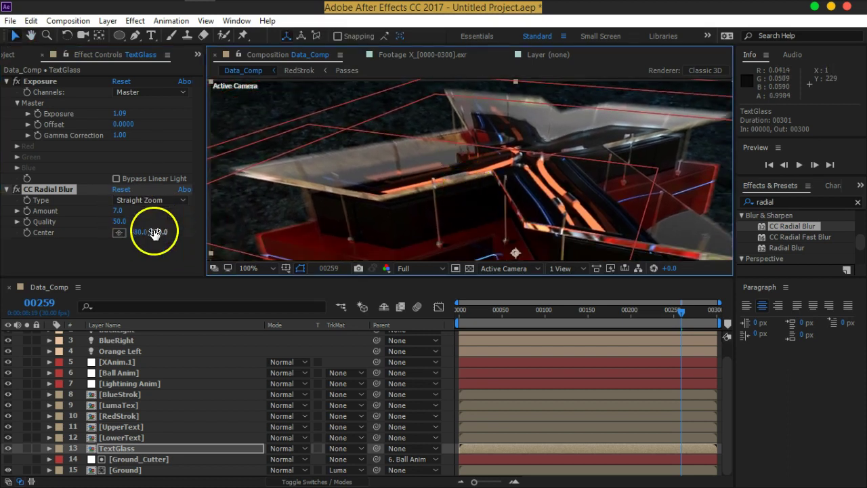
pyautogui.moveTo(118, 221); pyautogui.dragTo(180, 219)
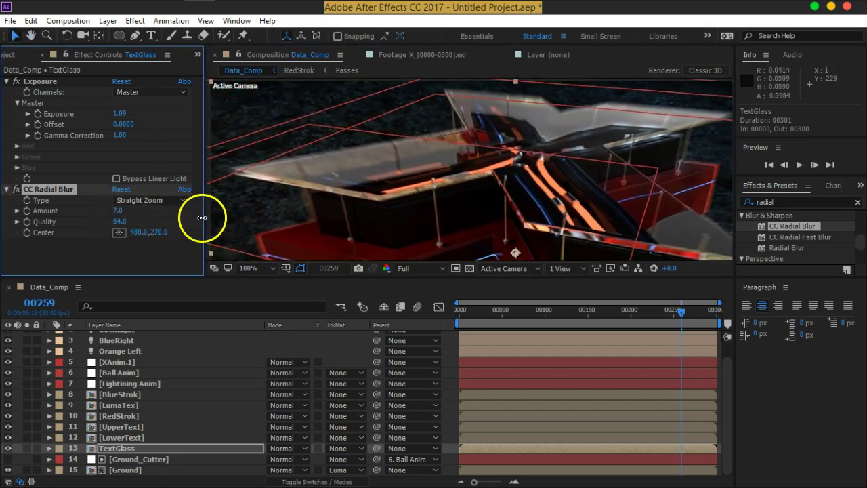
pyautogui.click(154, 200)
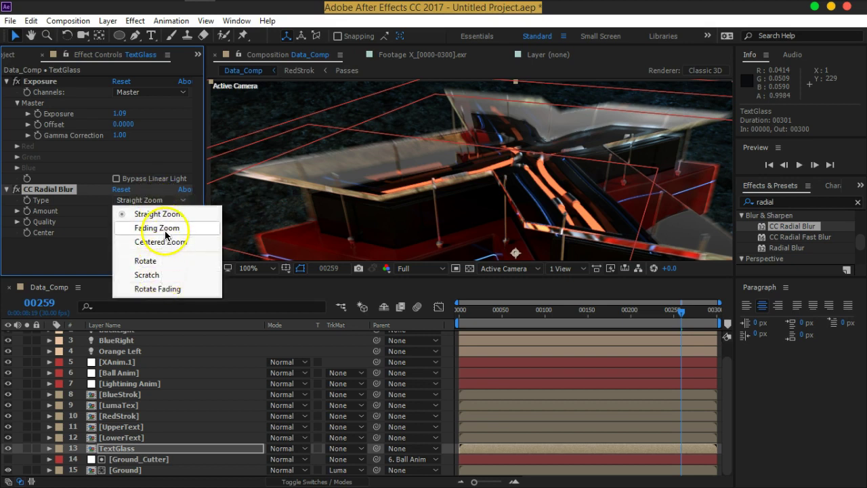
pyautogui.click(162, 229)
pyautogui.press('h')
pyautogui.moveTo(616, 237); pyautogui.dragTo(581, 216)
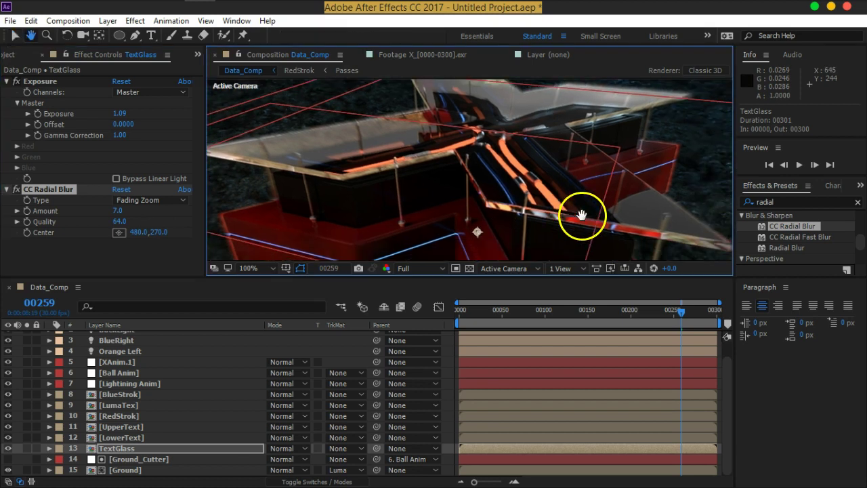
pyautogui.press('v')
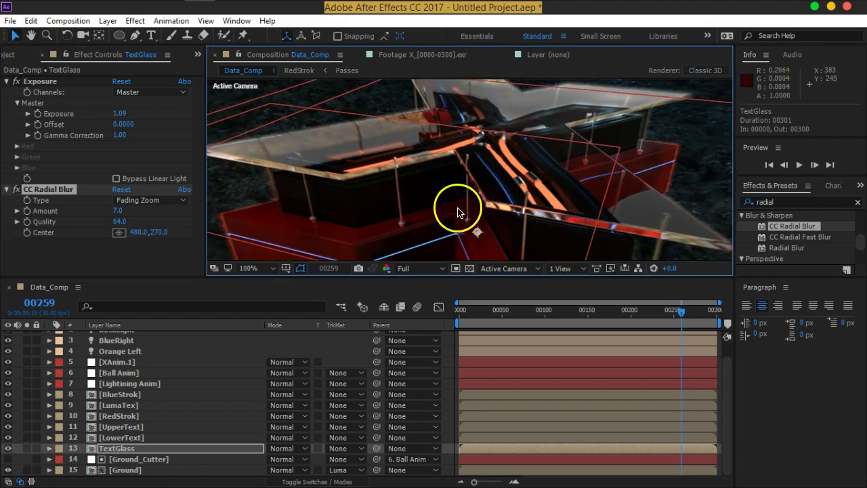
pyautogui.click(17, 190)
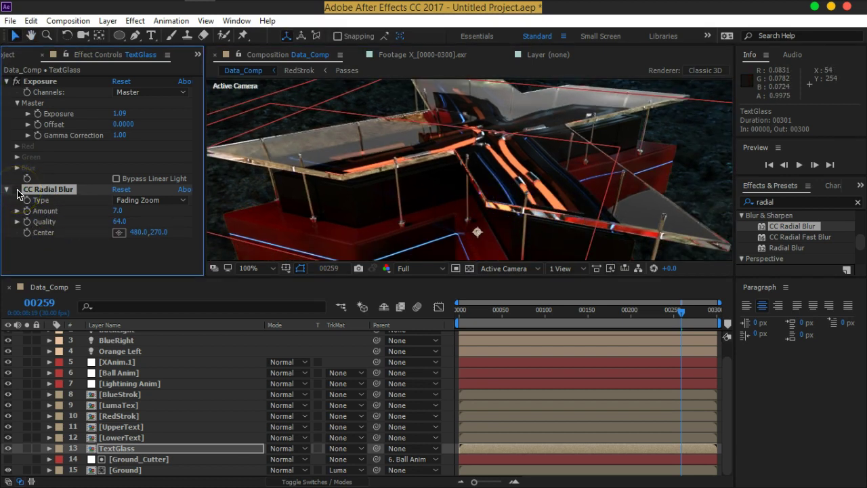
pyautogui.click(18, 190)
# Set the radial blur Amount to 7 and keep Fading Zoom as the blur type.
pyautogui.moveTo(406, 154); pyautogui.dragTo(439, 129)
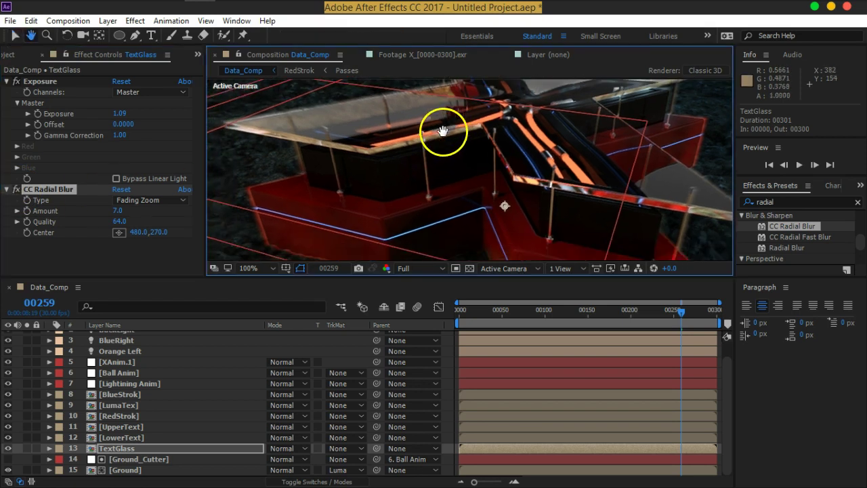
pyautogui.moveTo(120, 210)
pyautogui.mouseDown()
pyautogui.moveTo(128, 210)
pyautogui.moveTo(117, 213)
pyautogui.mouseUp()
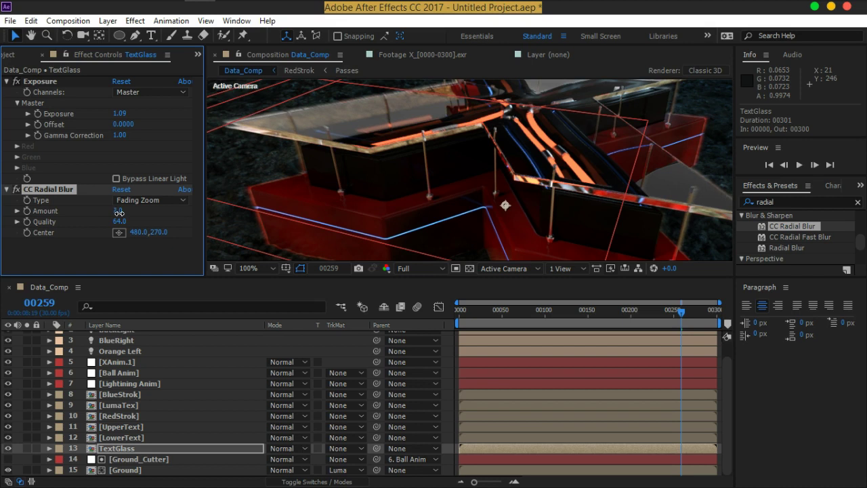
pyautogui.moveTo(505, 205); pyautogui.dragTo(513, 174)
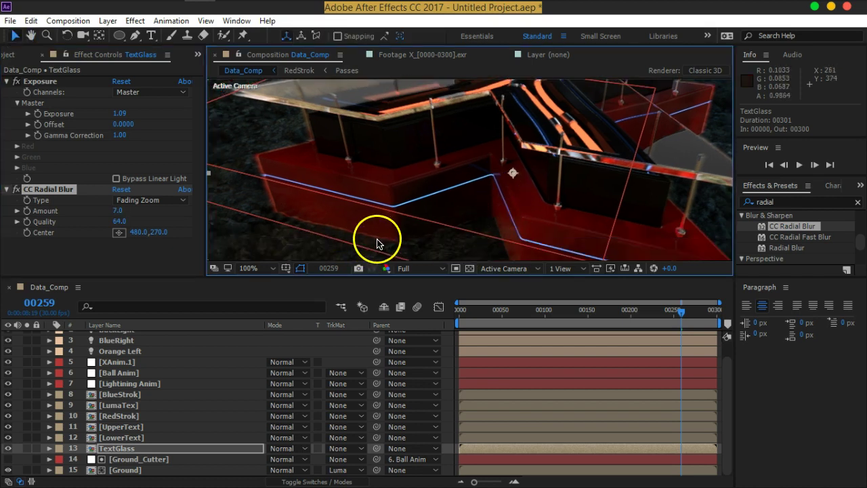
pyautogui.scroll(-3, 345, 240)
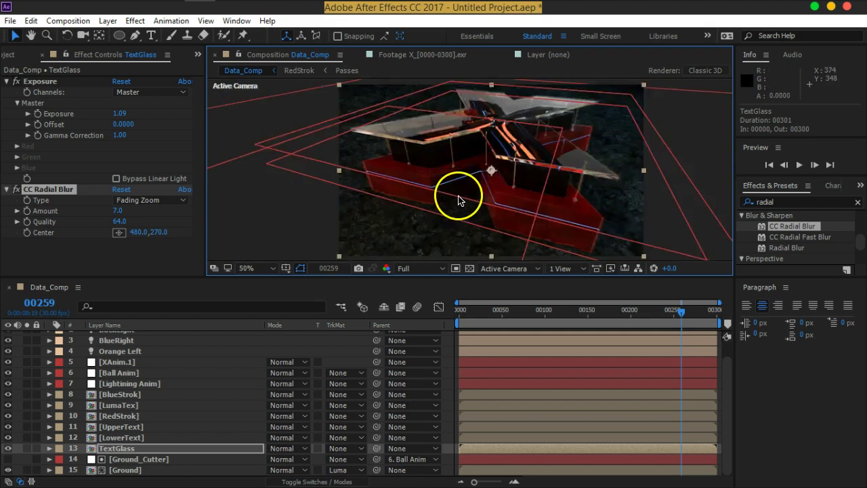
pyautogui.scroll(3, 454, 190)
pyautogui.moveTo(449, 182); pyautogui.dragTo(454, 194)
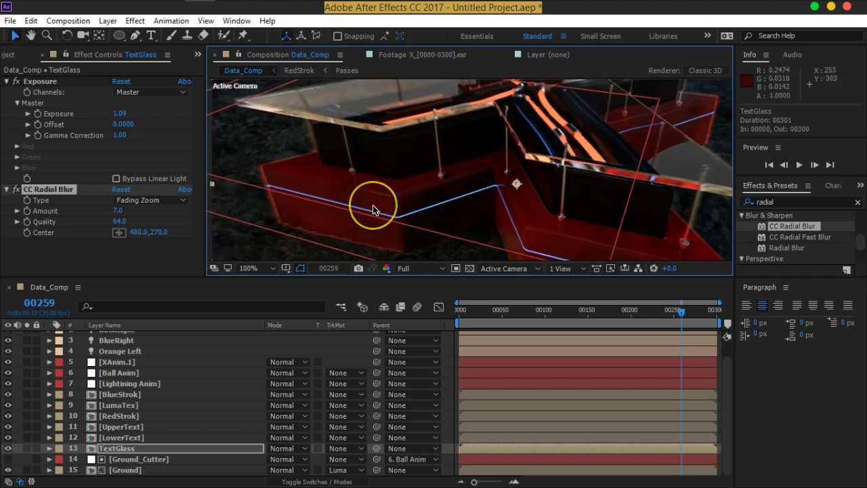
pyautogui.click(121, 450)
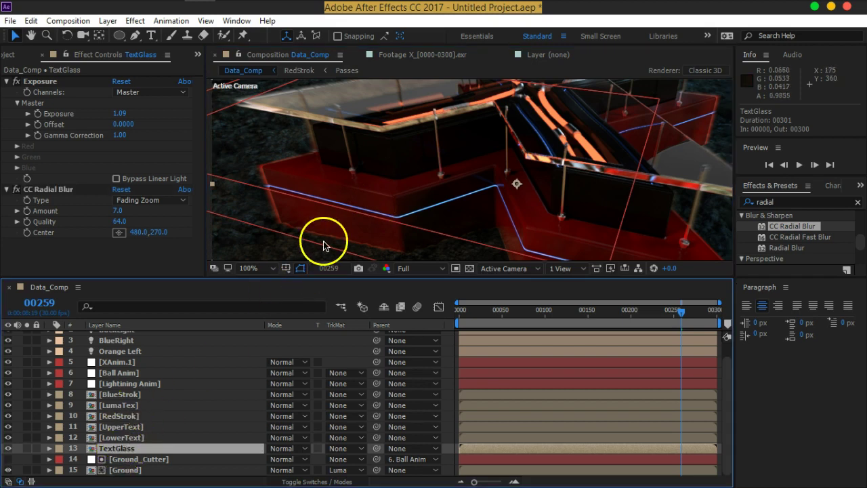
pyautogui.click(135, 200)
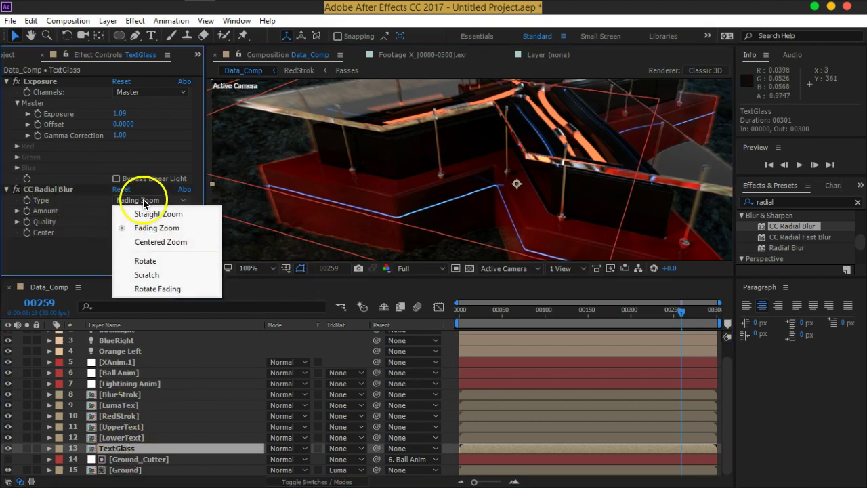
pyautogui.click(42, 189)
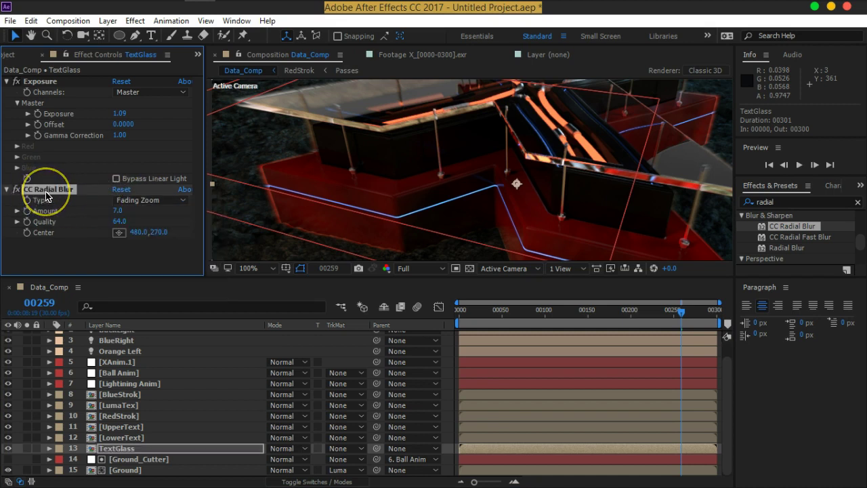
# Replace CC Radial Blur with CC Radial Fast Blur set to Zoom Brightest, Amount 100, centre shifted down.
pyautogui.press('Delete')
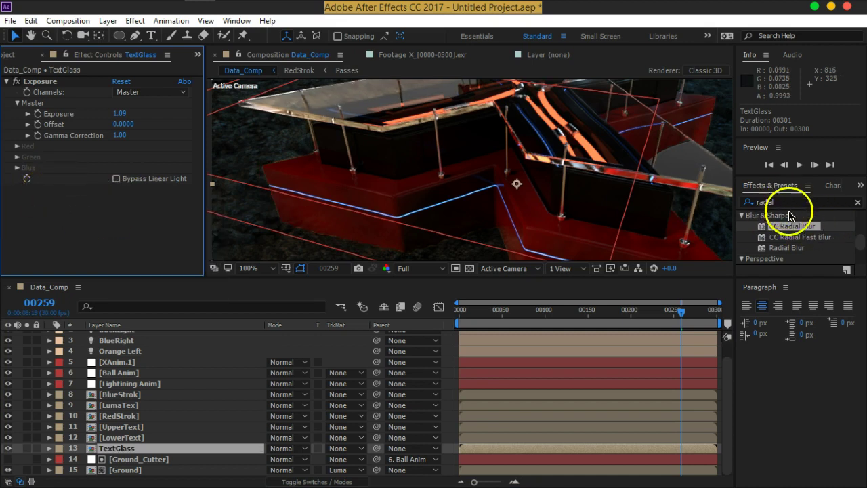
pyautogui.doubleClick(803, 238)
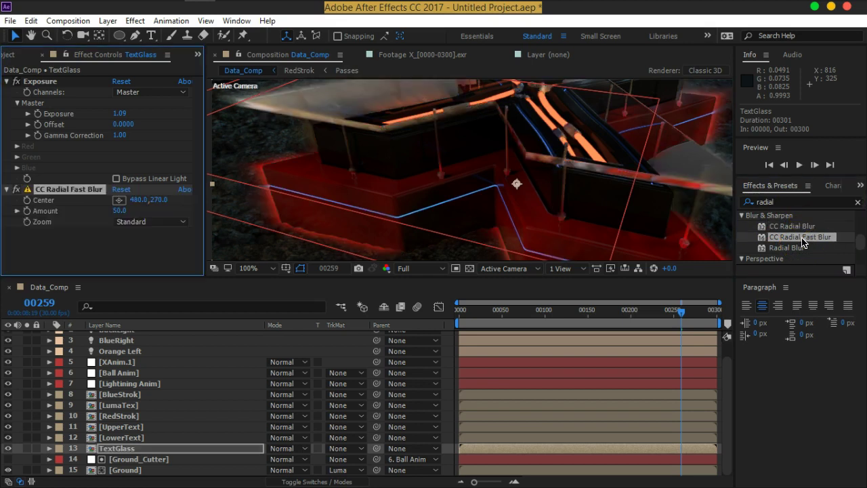
pyautogui.click(154, 222)
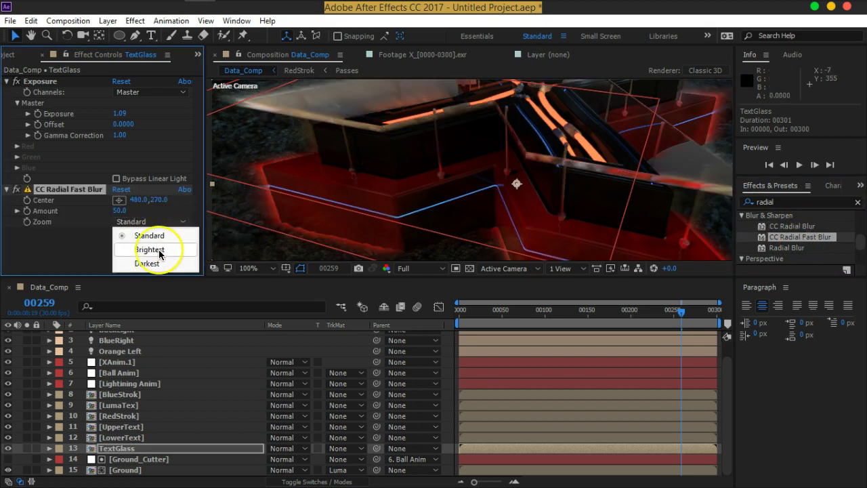
pyautogui.click(149, 249)
pyautogui.moveTo(600, 145)
pyautogui.mouseDown()
pyautogui.moveTo(556, 227)
pyautogui.moveTo(600, 228)
pyautogui.mouseUp()
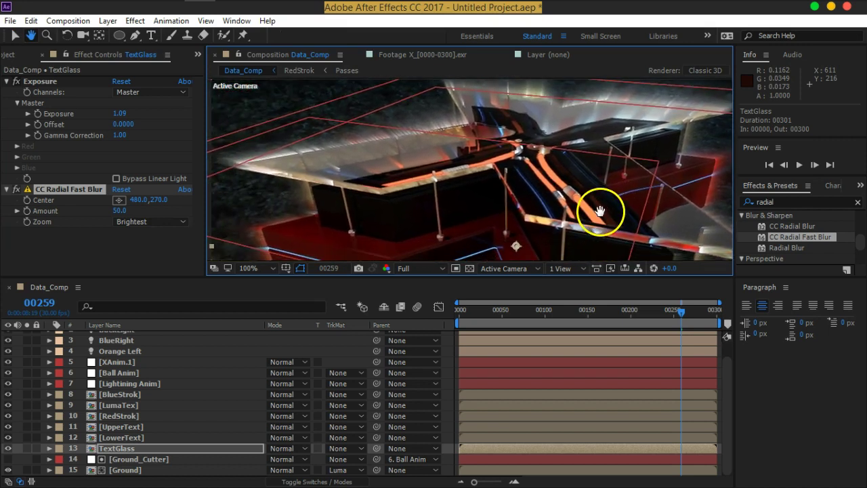
pyautogui.moveTo(122, 210)
pyautogui.mouseDown()
pyautogui.moveTo(244, 201)
pyautogui.moveTo(156, 200)
pyautogui.moveTo(586, 222)
pyautogui.mouseUp()
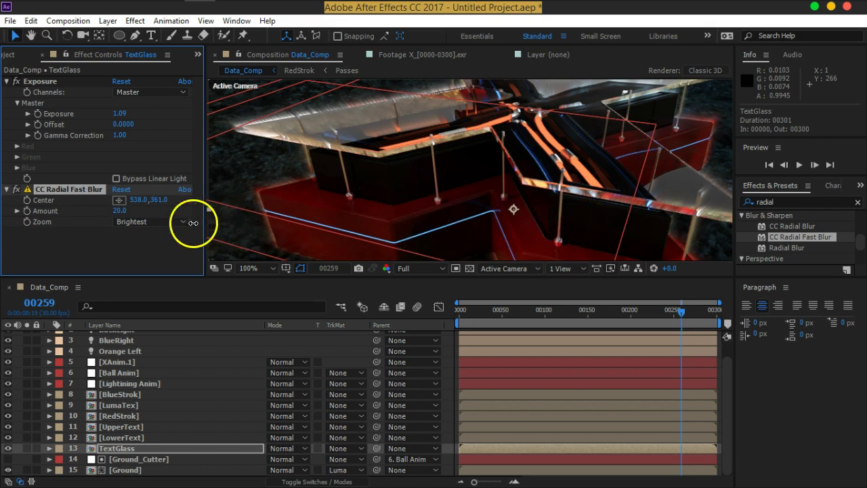
pyautogui.moveTo(581, 224); pyautogui.dragTo(645, 229)
# Lower the fast blur Amount to 2 and inspect the subtle result.
pyautogui.press('h')
pyautogui.moveTo(389, 229)
pyautogui.mouseDown()
pyautogui.moveTo(480, 177)
pyautogui.moveTo(493, 189)
pyautogui.mouseUp()
pyautogui.press('v')
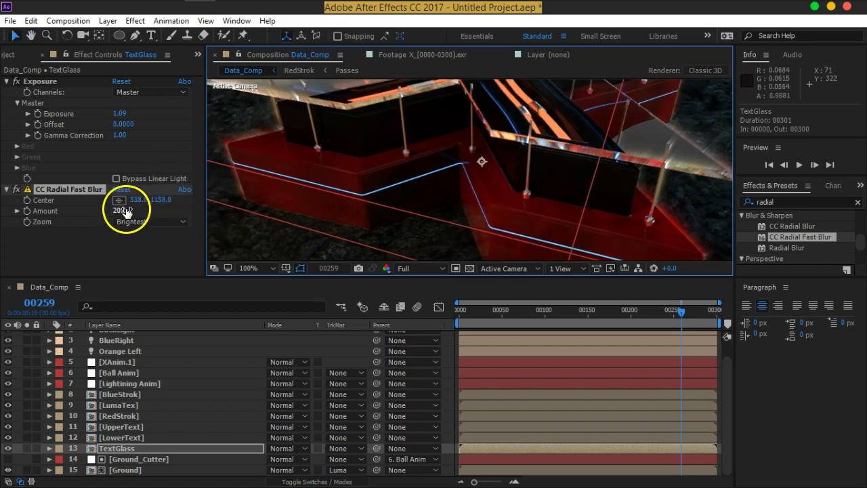
pyautogui.moveTo(121, 211); pyautogui.dragTo(116, 214)
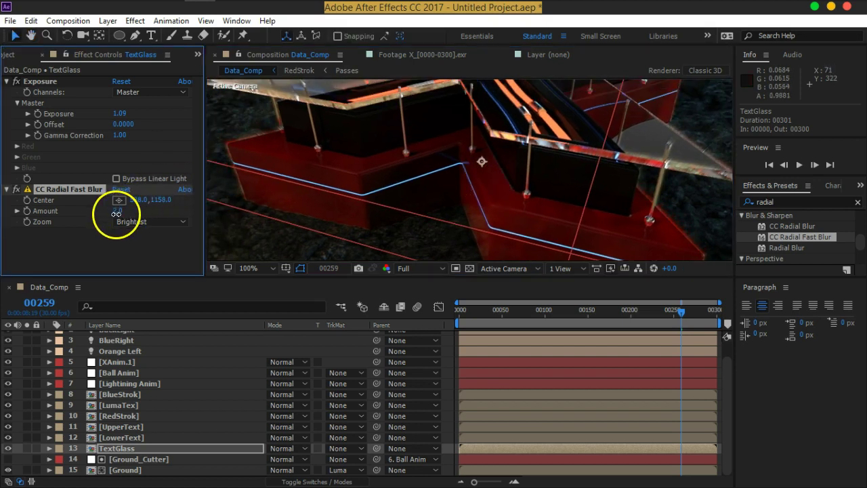
pyautogui.press('h')
pyautogui.moveTo(561, 140)
pyautogui.mouseDown()
pyautogui.moveTo(649, 224)
pyautogui.moveTo(555, 206)
pyautogui.mouseUp()
pyautogui.press('v')
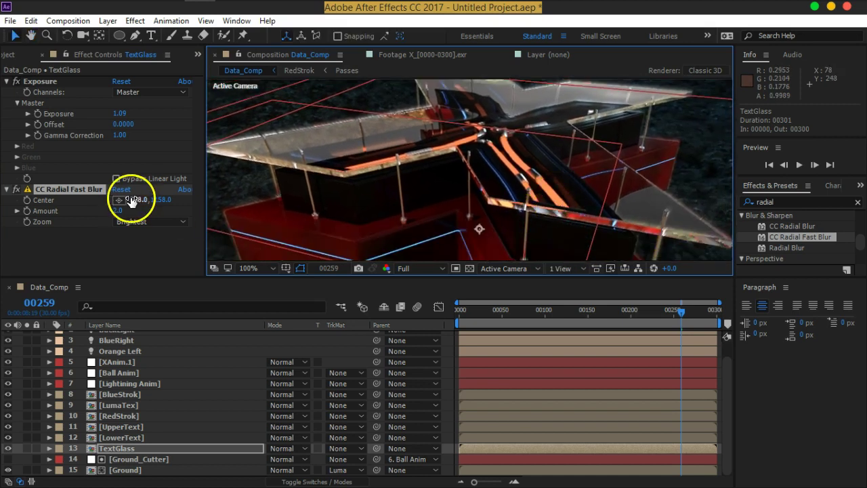
# Move Exposure below the fast blur, then delete CC Radial Fast Blur from TextGlass.
pyautogui.moveTo(40, 81); pyautogui.dragTo(65, 229)
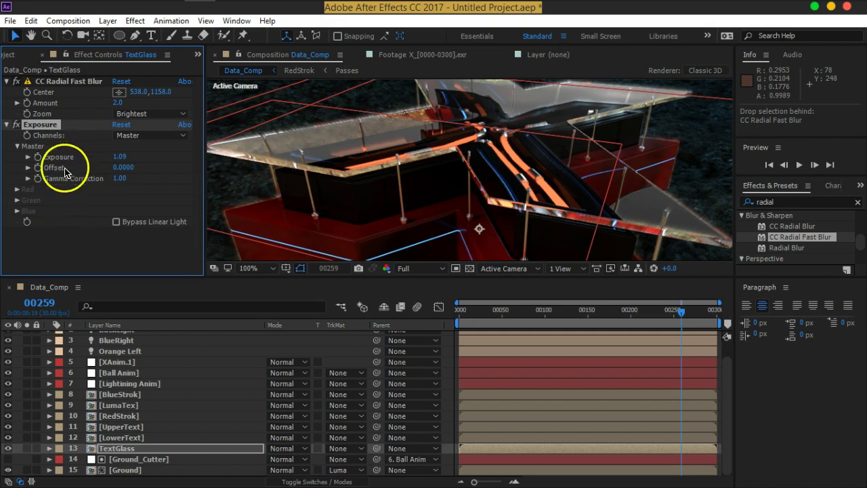
pyautogui.press('h')
pyautogui.moveTo(461, 204)
pyautogui.mouseDown()
pyautogui.moveTo(501, 150)
pyautogui.moveTo(496, 191)
pyautogui.moveTo(504, 178)
pyautogui.moveTo(581, 207)
pyautogui.moveTo(481, 217)
pyautogui.mouseUp()
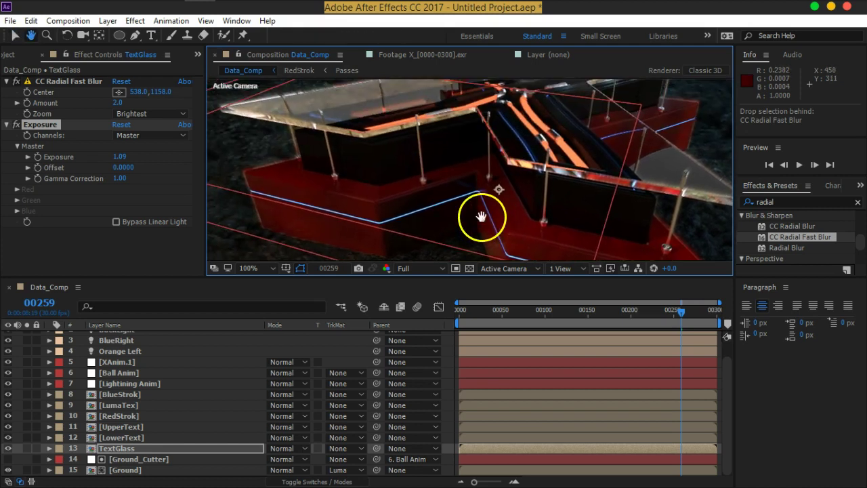
pyautogui.click(46, 81)
pyautogui.press('Delete')
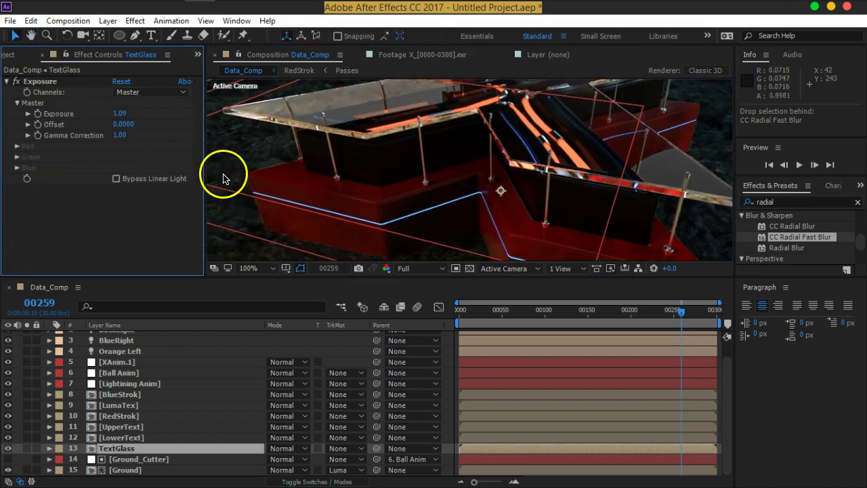
pyautogui.moveTo(672, 167)
pyautogui.mouseDown()
pyautogui.moveTo(569, 196)
pyautogui.moveTo(520, 170)
pyautogui.moveTo(590, 163)
pyautogui.mouseUp()
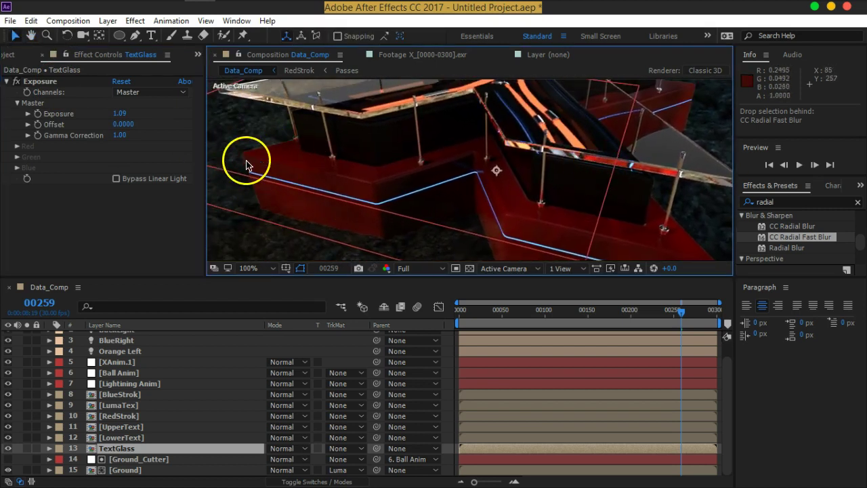
pyautogui.moveTo(513, 158); pyautogui.dragTo(543, 190)
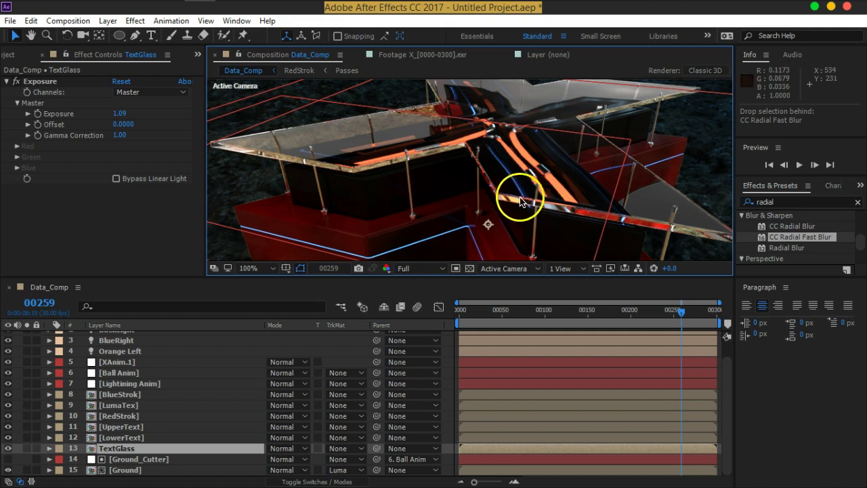
pyautogui.moveTo(519, 194); pyautogui.dragTo(475, 150)
pyautogui.moveTo(472, 187); pyautogui.dragTo(504, 190)
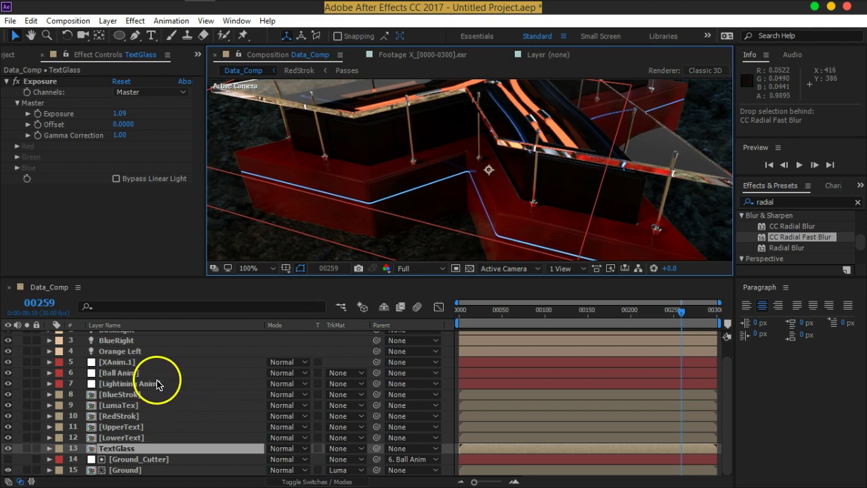
pyautogui.scroll(1, 157, 385)
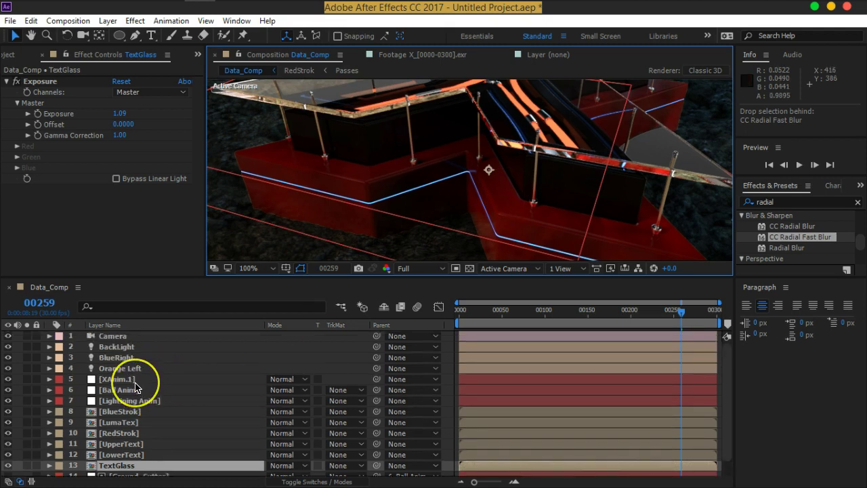
pyautogui.click(116, 380)
pyautogui.hotkey('ctrl', 'alt', 'y')
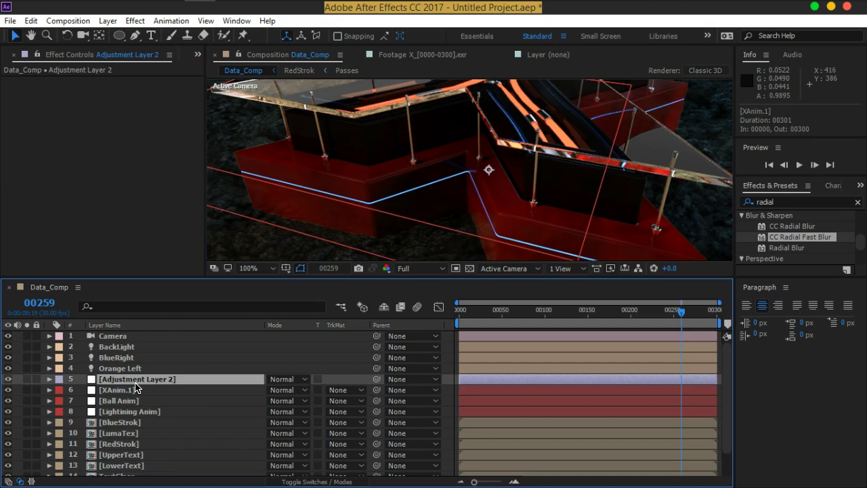
pyautogui.click(748, 202)
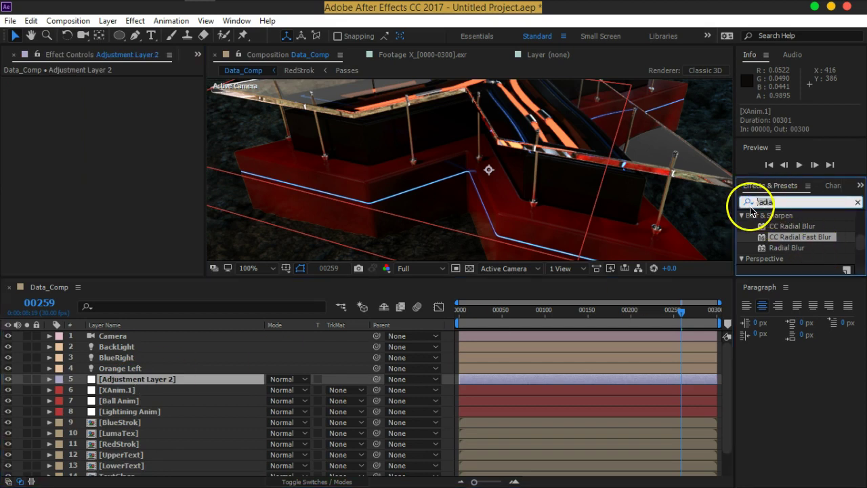
pyautogui.write('curv')
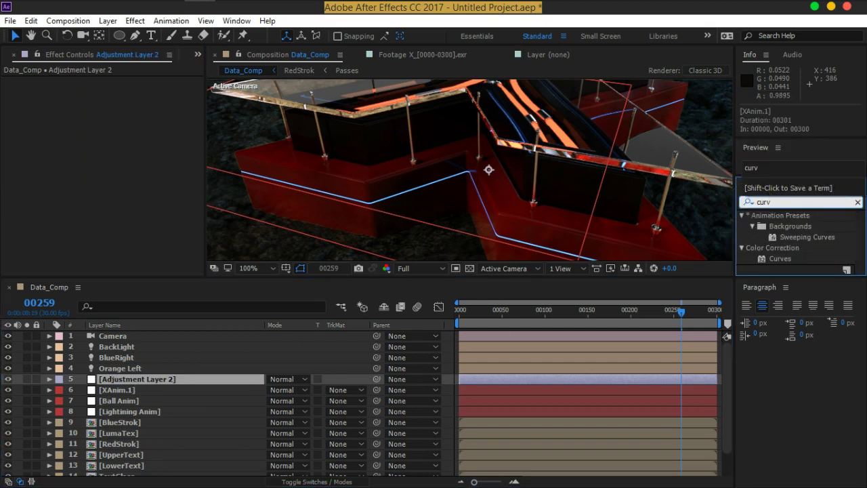
pyautogui.doubleClick(779, 258)
pyautogui.scroll(-2, 400, 160)
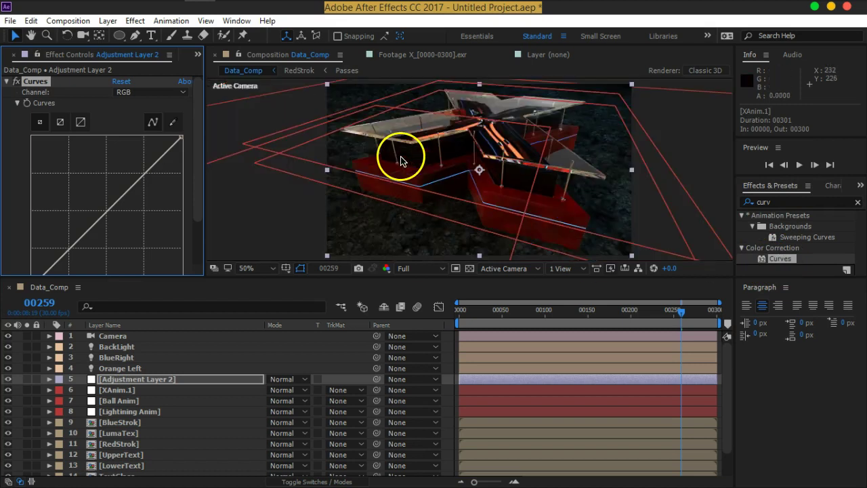
pyautogui.moveTo(199, 194); pyautogui.dragTo(200, 212)
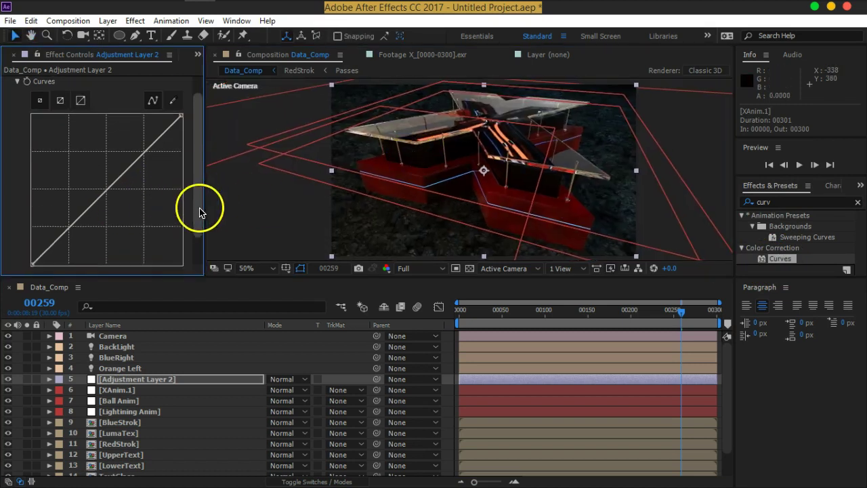
pyautogui.moveTo(74, 226)
pyautogui.mouseDown()
pyautogui.moveTo(83, 236)
pyautogui.moveTo(134, 158)
pyautogui.mouseUp()
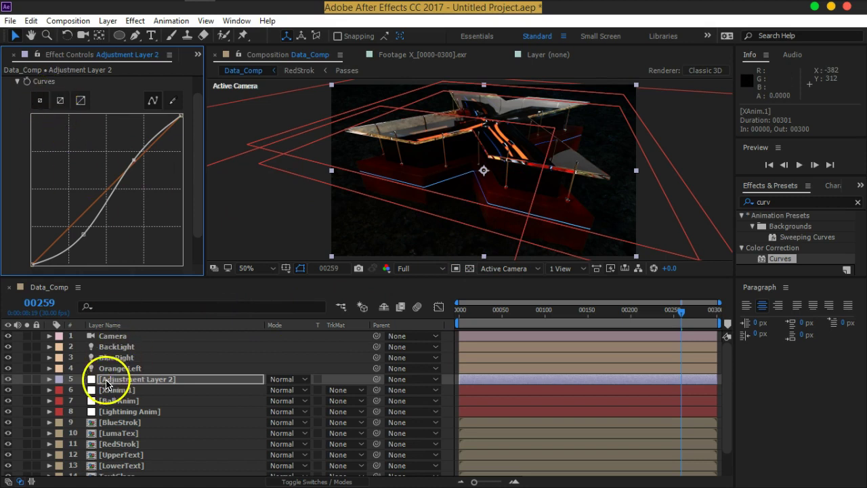
pyautogui.click(125, 382)
pyautogui.press('Delete')
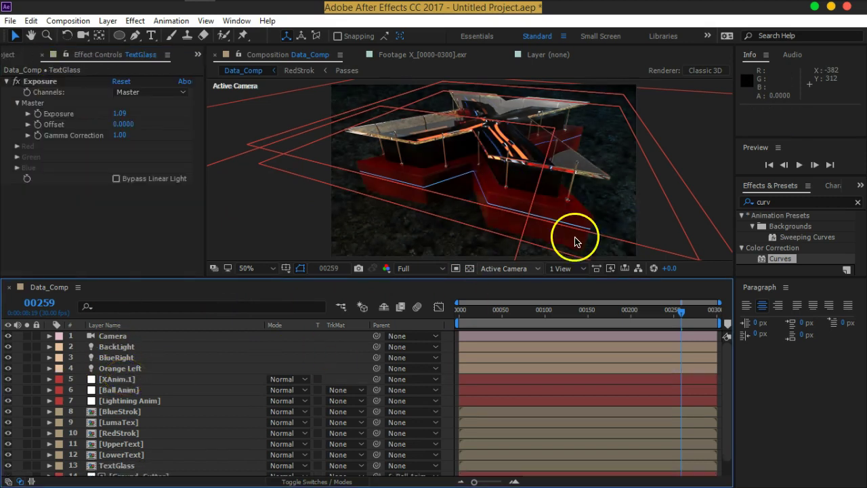
pyautogui.moveTo(574, 242); pyautogui.dragTo(555, 163)
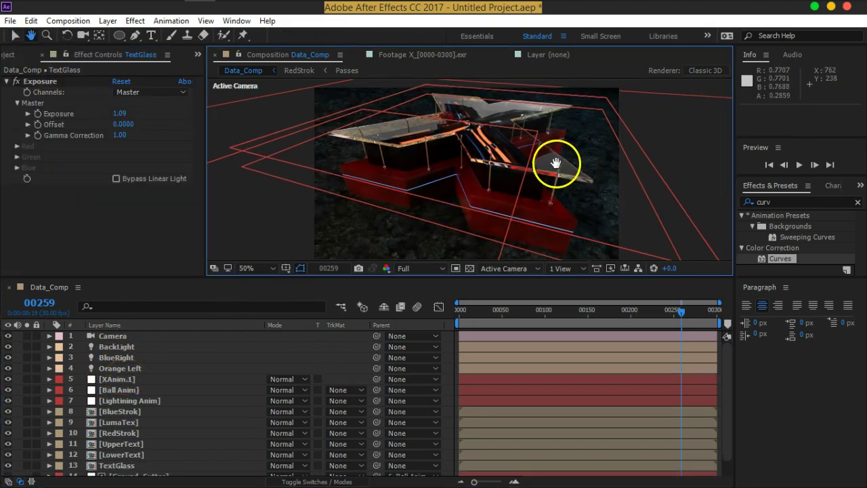
pyautogui.press('v')
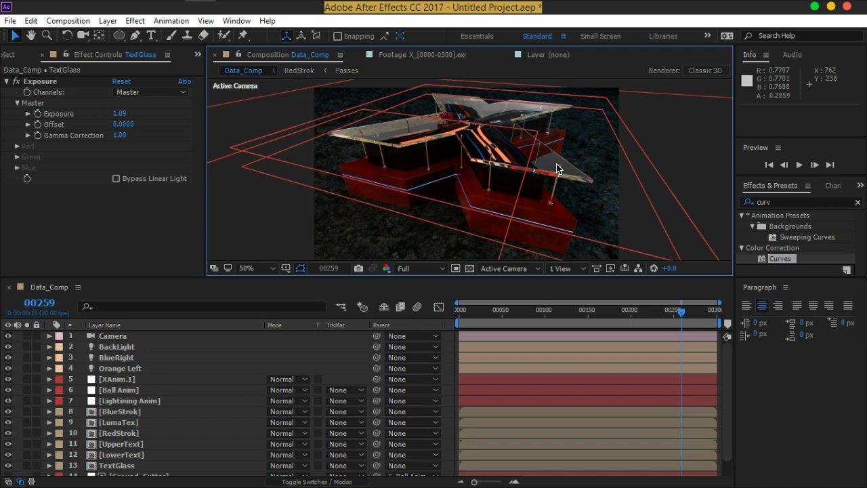
pyautogui.scroll(1, 520, 142)
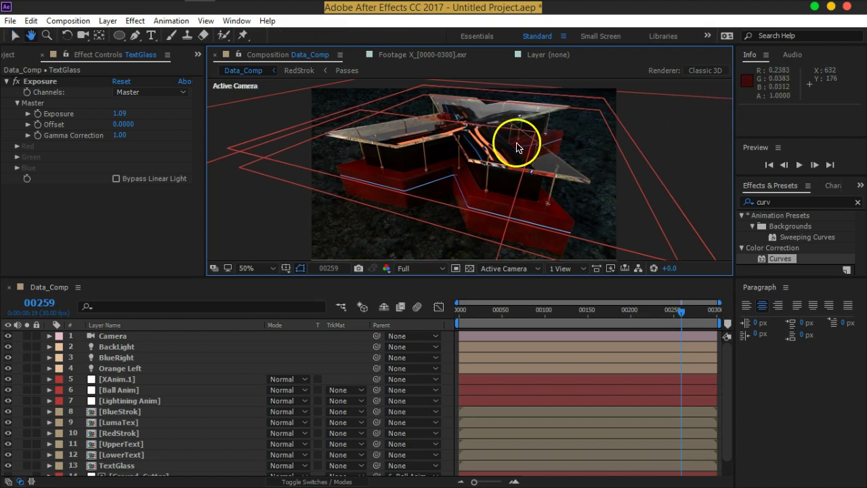
pyautogui.scroll(1, 512, 148)
pyautogui.moveTo(546, 126); pyautogui.dragTo(546, 194)
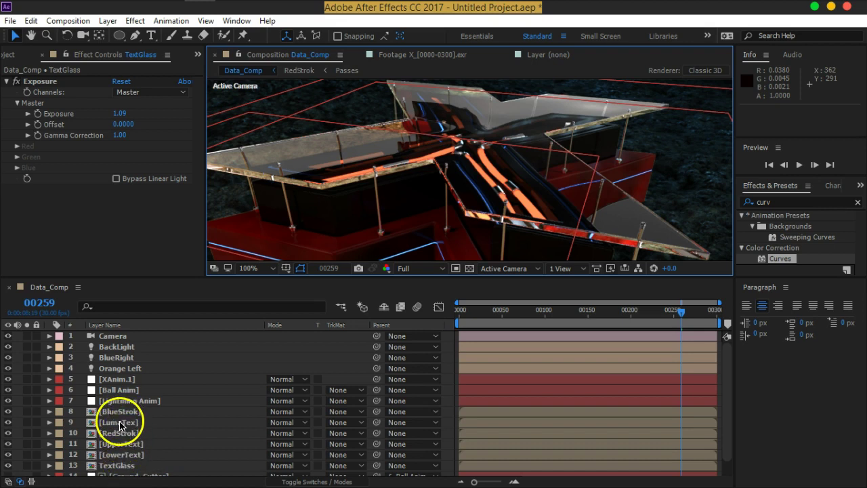
# Apply Glow to RedStrok via quick effect search, then delete it so RedStrok has no effects.
pyautogui.click(138, 434)
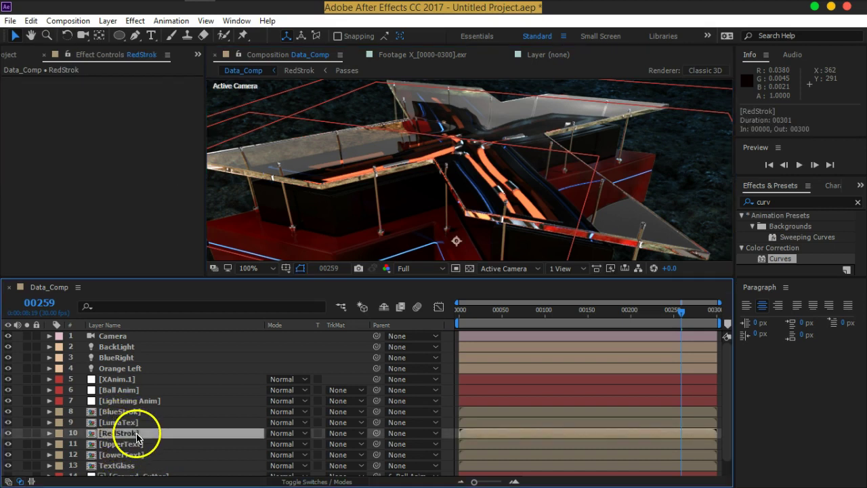
pyautogui.click(8, 434)
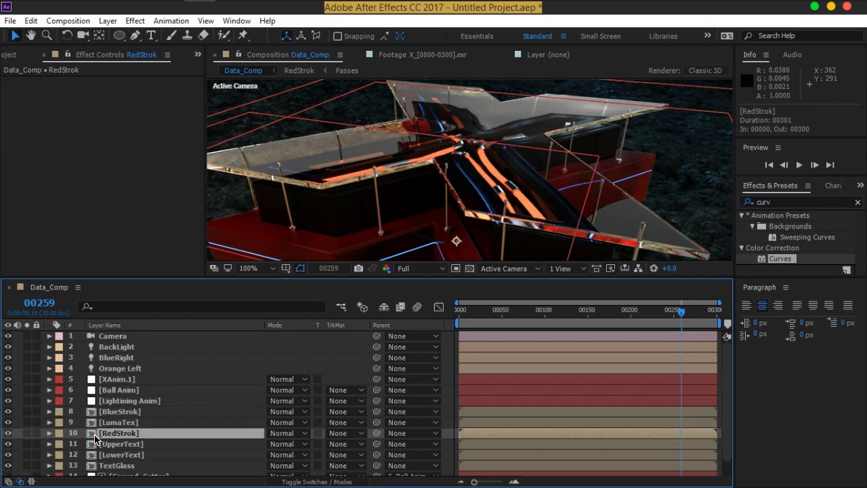
pyautogui.hotkey('ctrl', 'space')
pyautogui.write('gl')
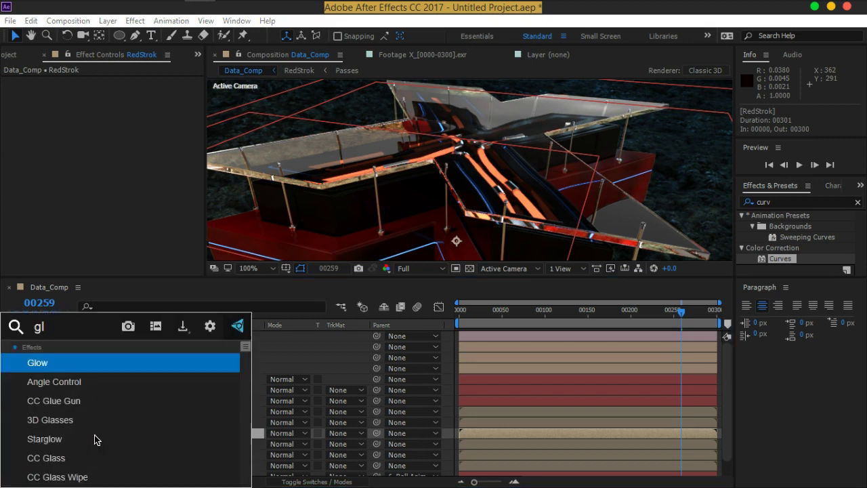
pyautogui.press('Return')
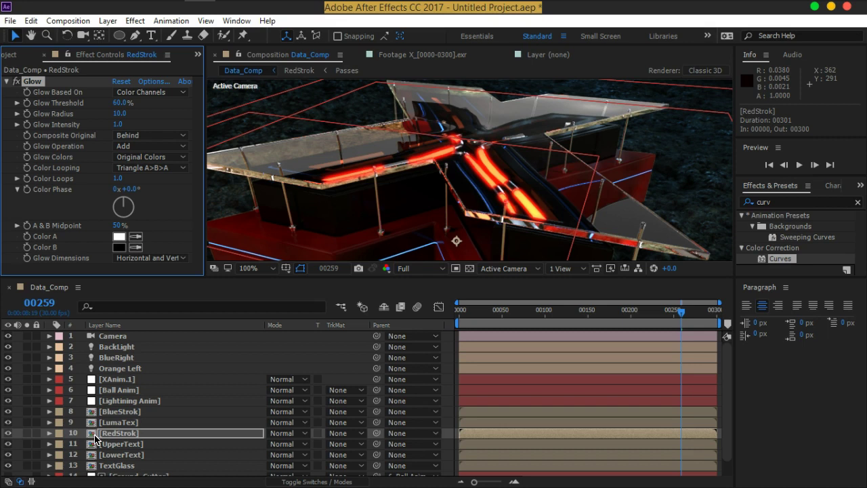
pyautogui.click(555, 236)
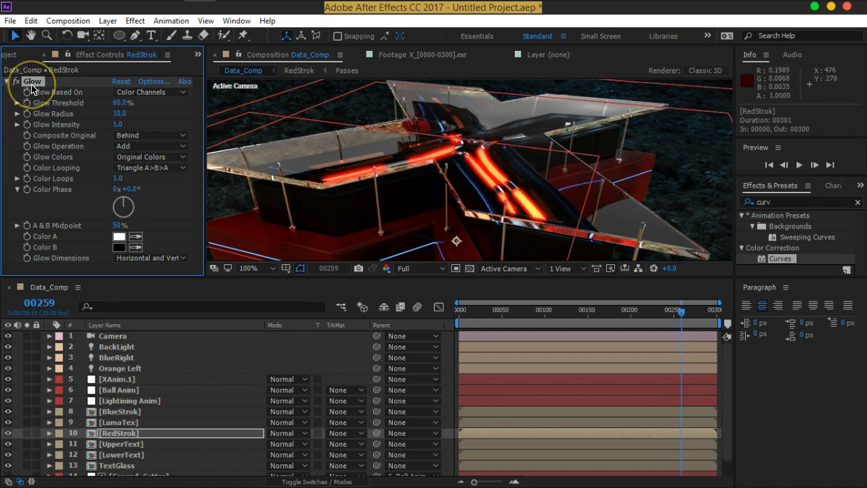
pyautogui.press('Delete')
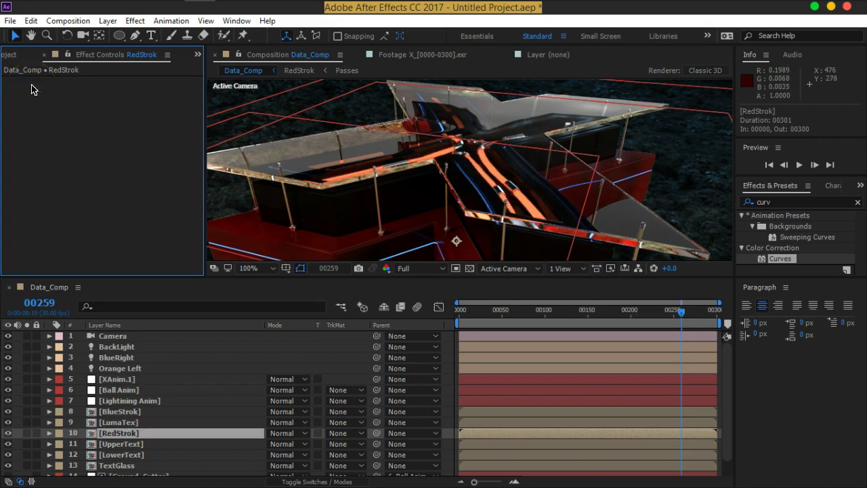
# Open the RedStrok precomp, move Passes to second place and set X_[0000-0300].exr to Normal.
pyautogui.doubleClick(132, 435)
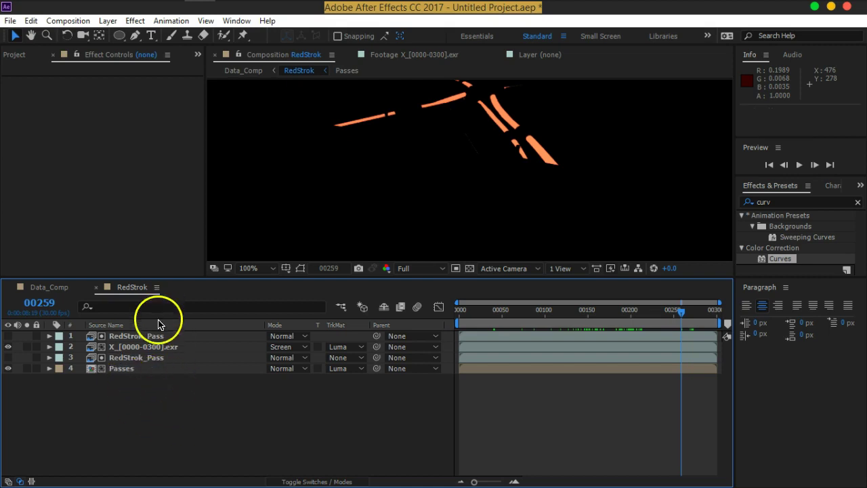
pyautogui.moveTo(122, 378)
pyautogui.mouseDown()
pyautogui.moveTo(110, 363)
pyautogui.moveTo(127, 338)
pyautogui.mouseUp()
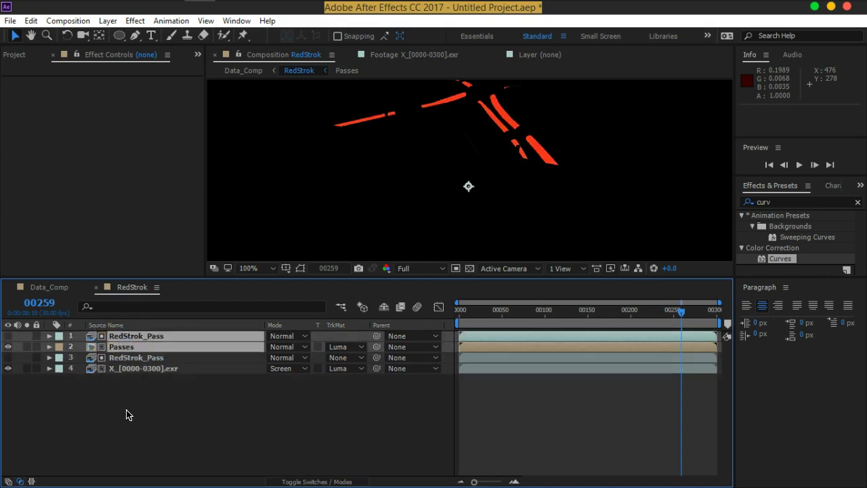
pyautogui.click(128, 414)
pyautogui.moveTo(281, 368)
pyautogui.mouseDown()
pyautogui.moveTo(333, 100)
pyautogui.moveTo(324, 89)
pyautogui.mouseUp()
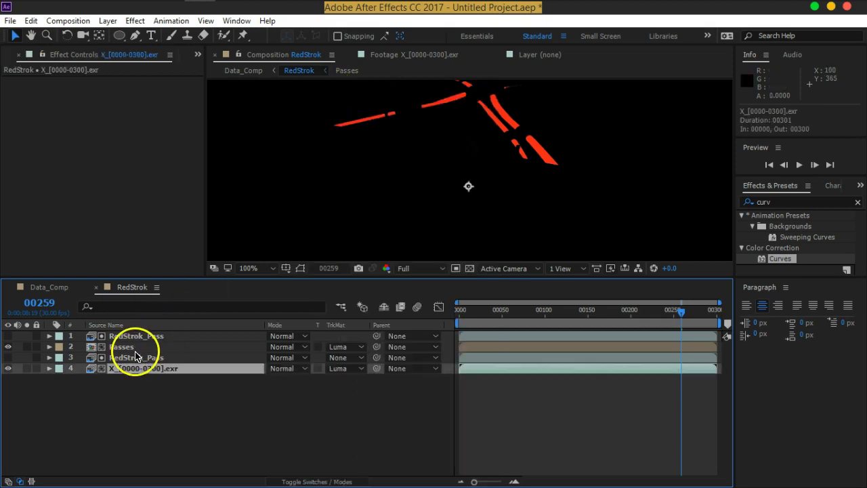
pyautogui.click(156, 346)
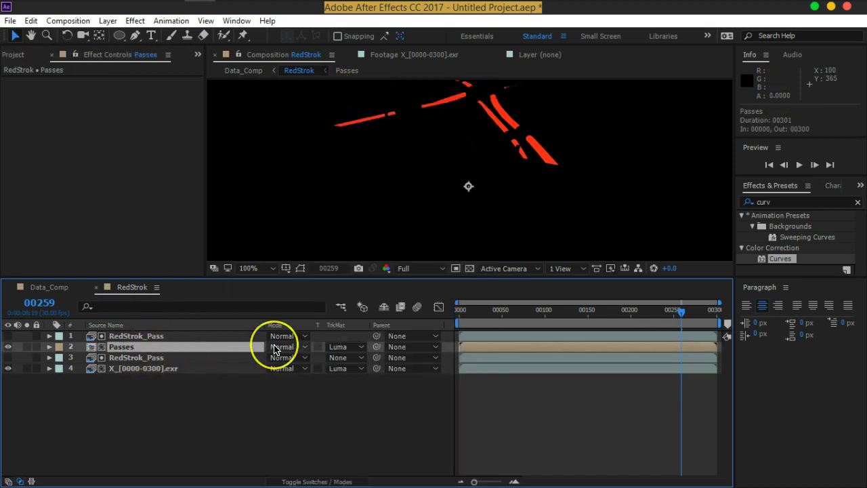
pyautogui.click(52, 386)
pyautogui.click(8, 346)
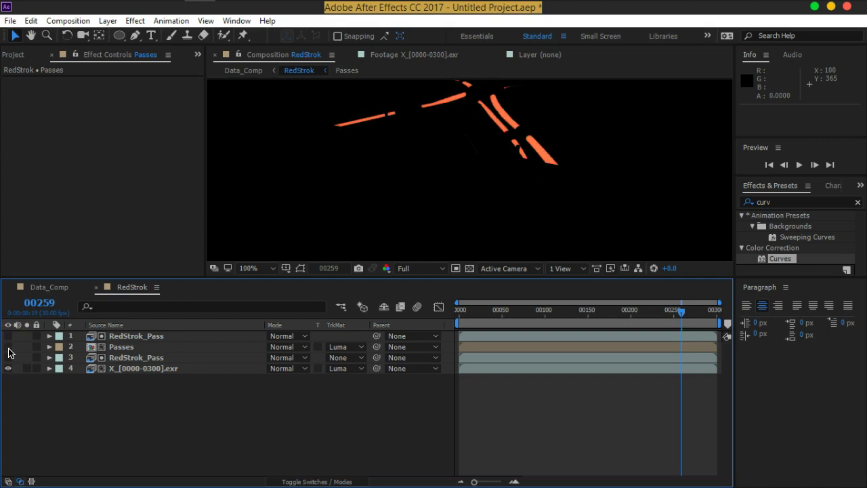
pyautogui.click(9, 346)
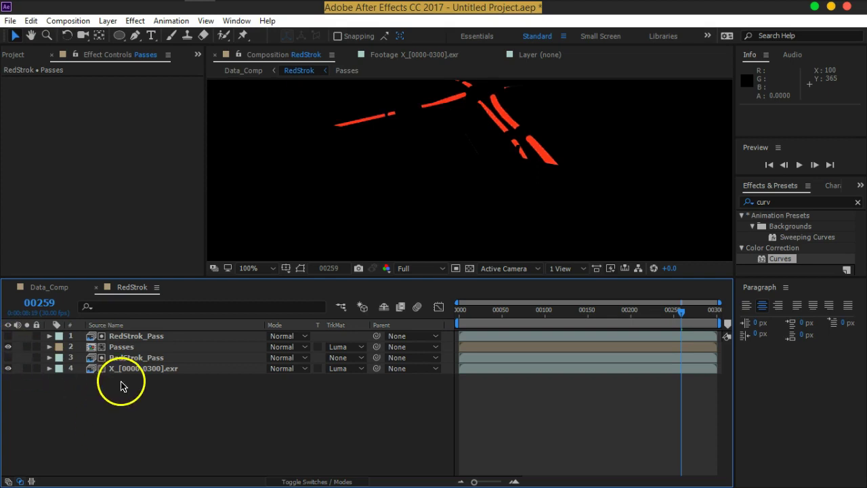
# Try Overlay and Screen on Passes, settling on Lighten blending.
pyautogui.click(286, 346)
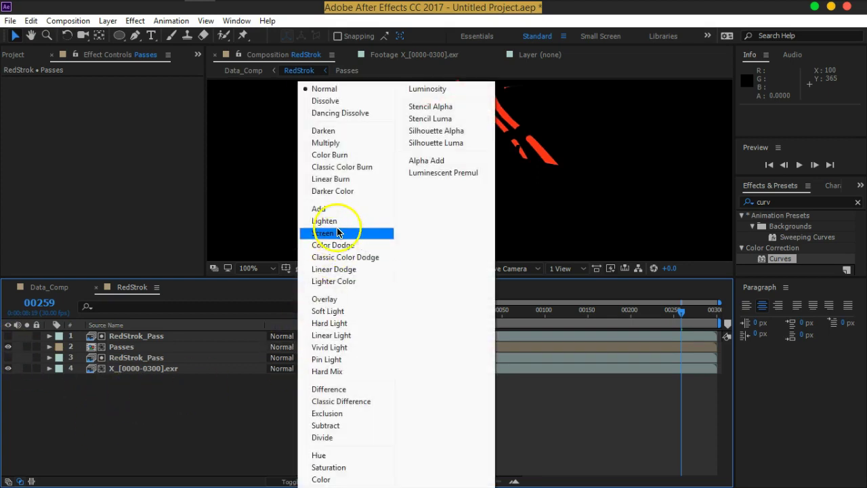
pyautogui.click(323, 298)
pyautogui.click(286, 347)
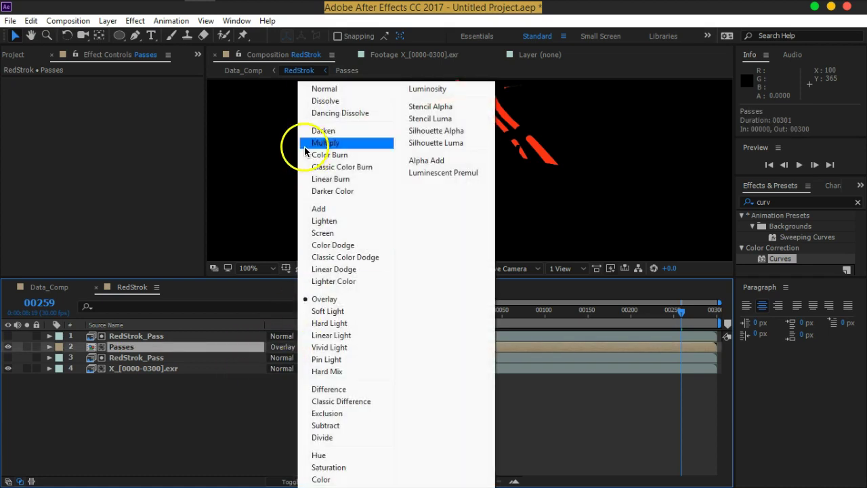
pyautogui.click(326, 233)
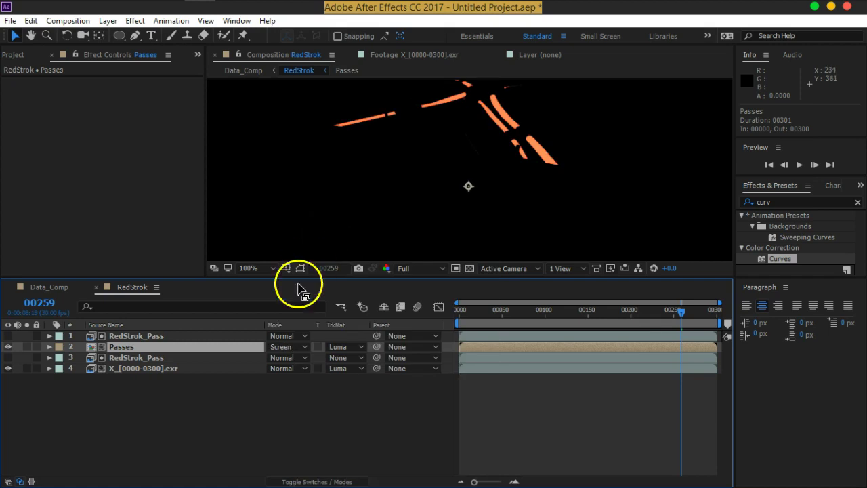
pyautogui.click(280, 347)
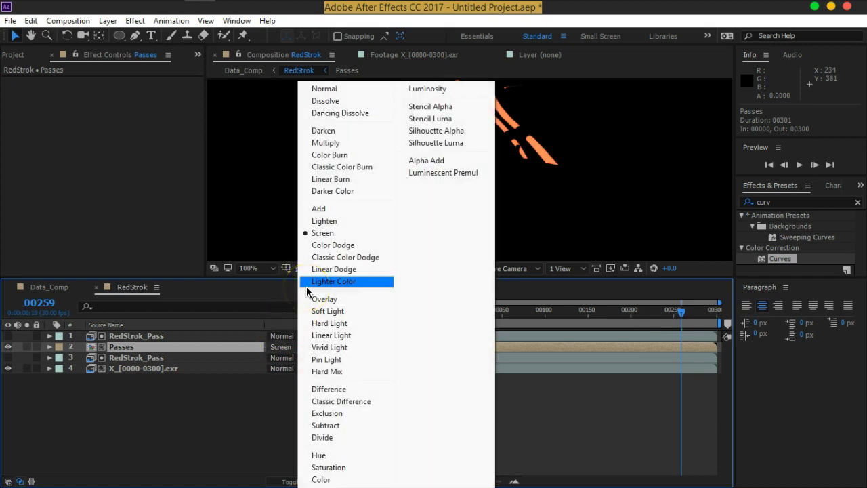
pyautogui.click(324, 221)
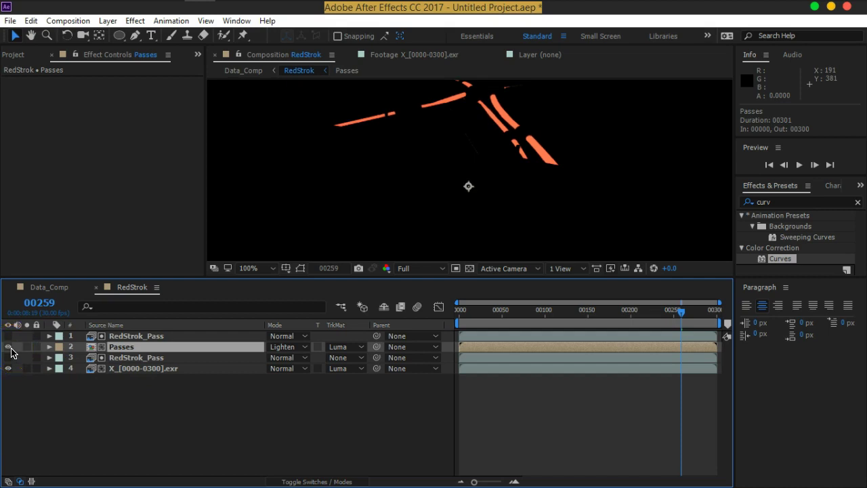
pyautogui.click(469, 268)
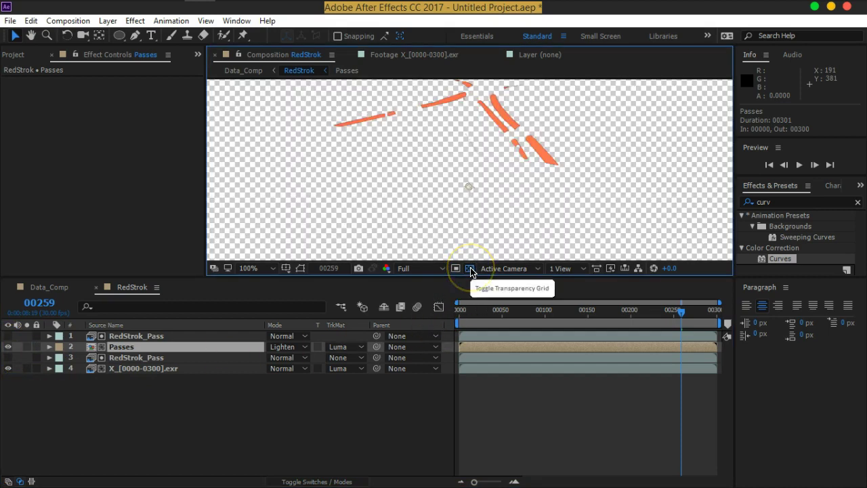
pyautogui.click(469, 268)
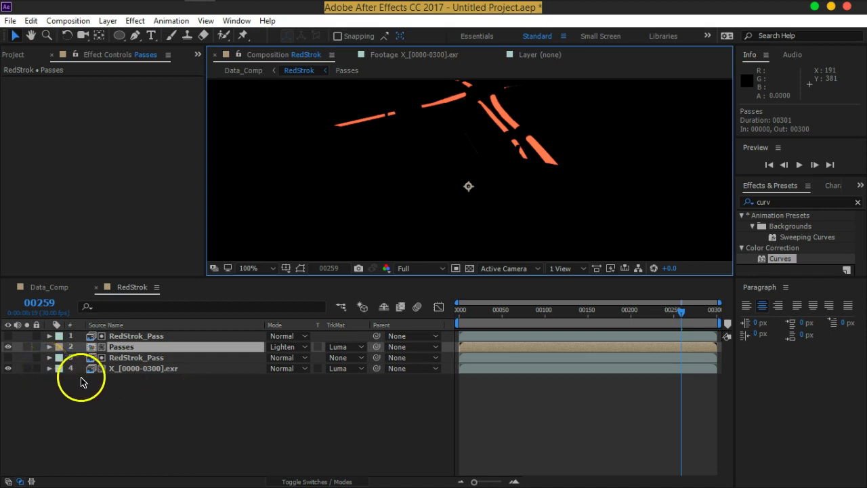
pyautogui.click(162, 414)
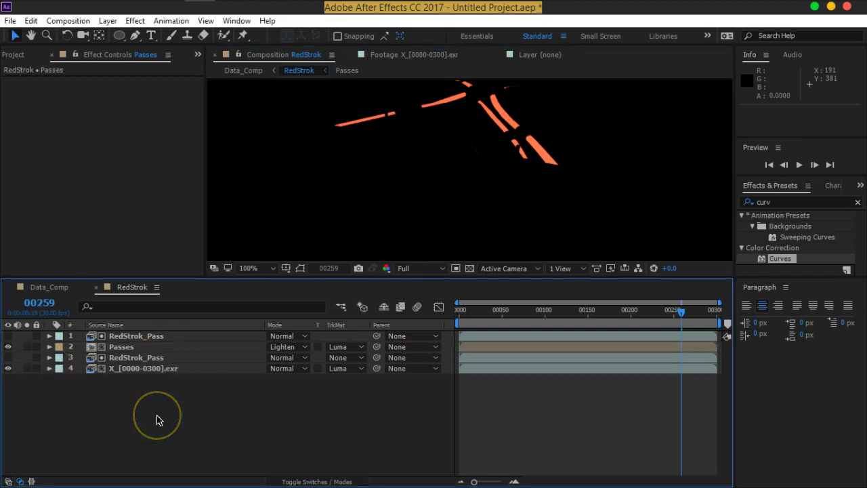
# Add a new adjustment layer in RedStrok and apply Glow to it.
pyautogui.hotkey('ctrl', 'alt', 'y')
pyautogui.hotkey('ctrl', 'space')
pyautogui.write('gl')
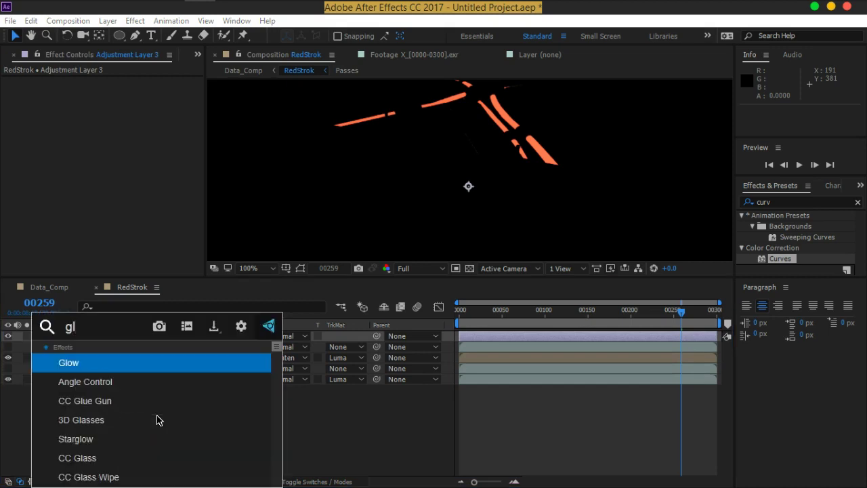
pyautogui.press('Return')
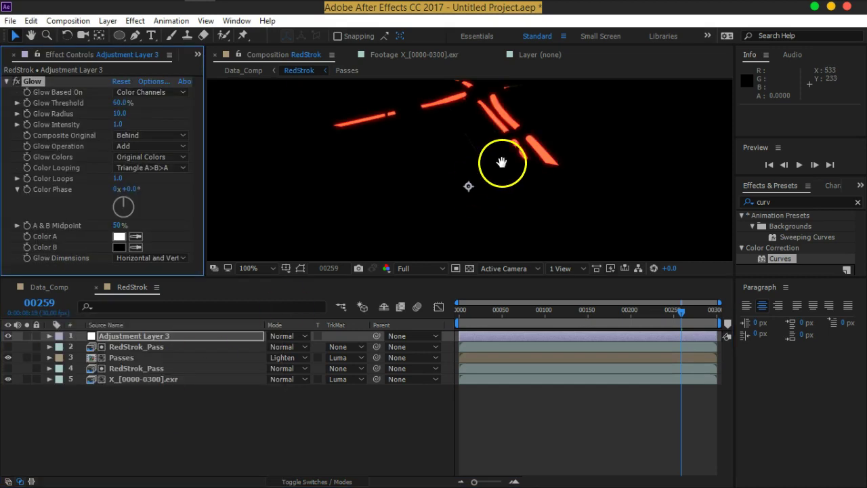
pyautogui.moveTo(503, 163); pyautogui.dragTo(500, 186)
pyautogui.click(59, 289)
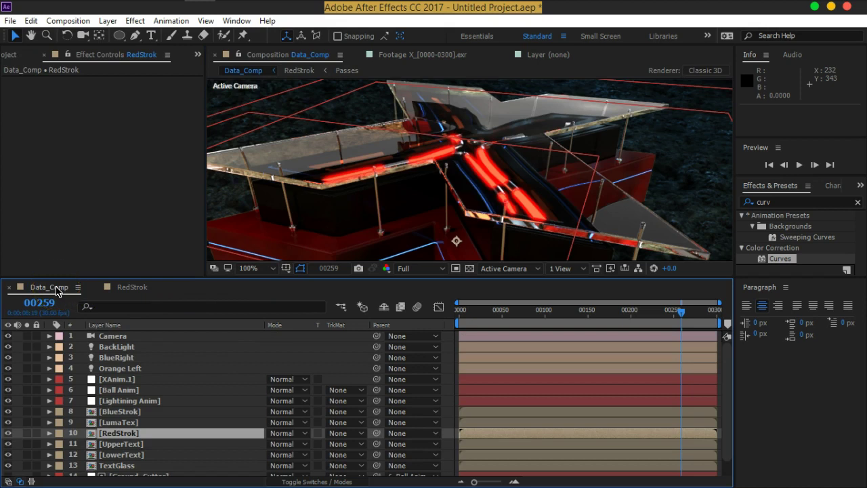
pyautogui.click(133, 287)
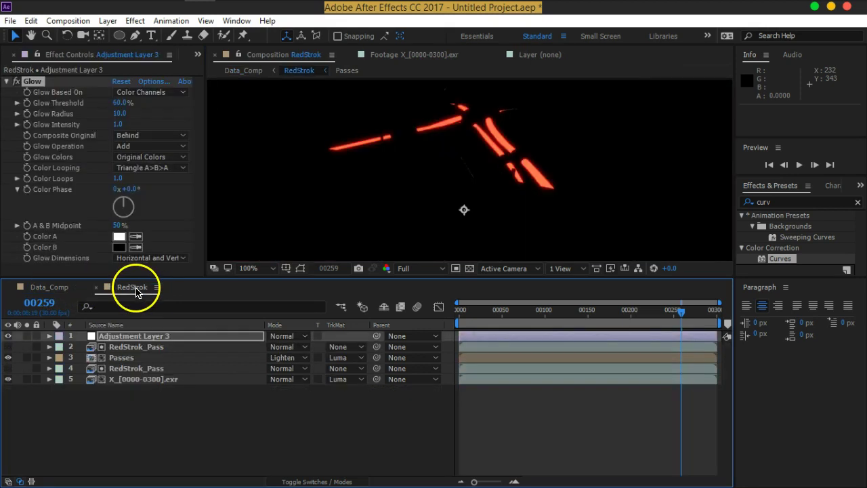
# Set Passes to Screen blending and give the Glow radius 35 and threshold 49.8%.
pyautogui.click(300, 358)
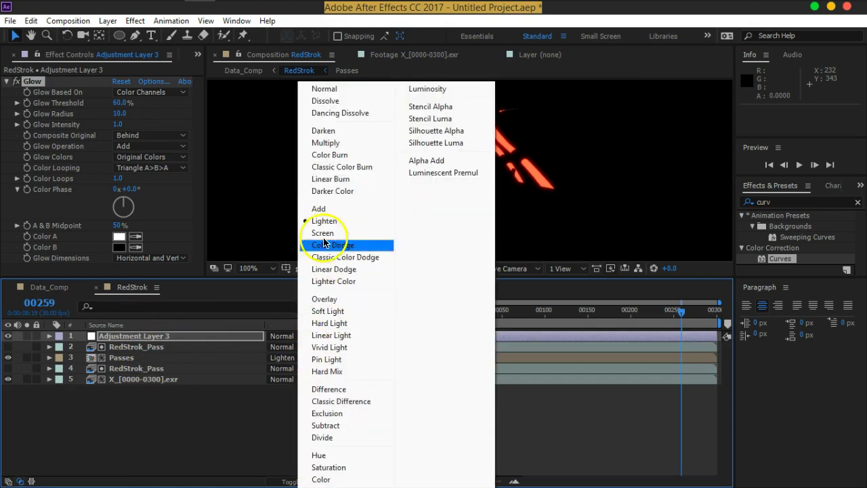
pyautogui.click(326, 233)
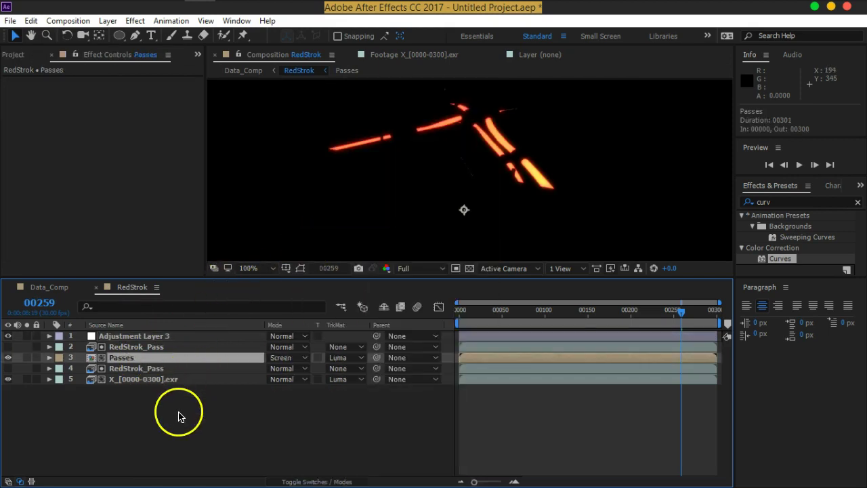
pyautogui.click(122, 336)
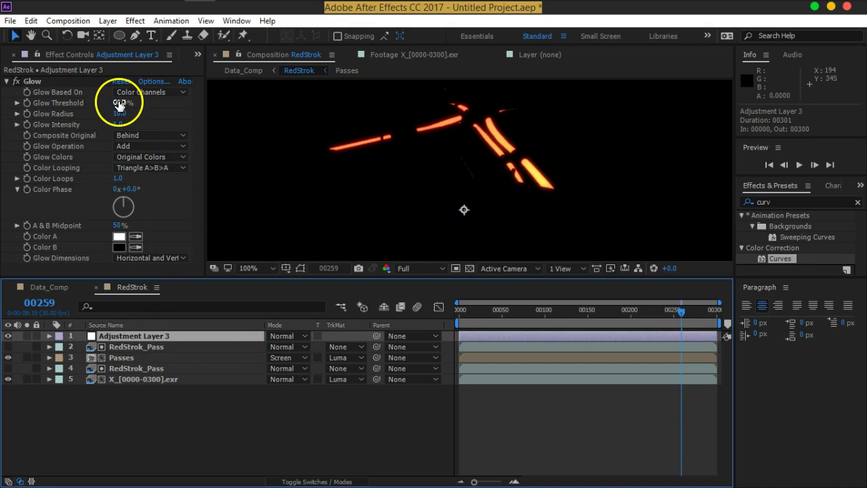
pyautogui.moveTo(122, 118)
pyautogui.mouseDown()
pyautogui.moveTo(111, 117)
pyautogui.moveTo(130, 116)
pyautogui.mouseUp()
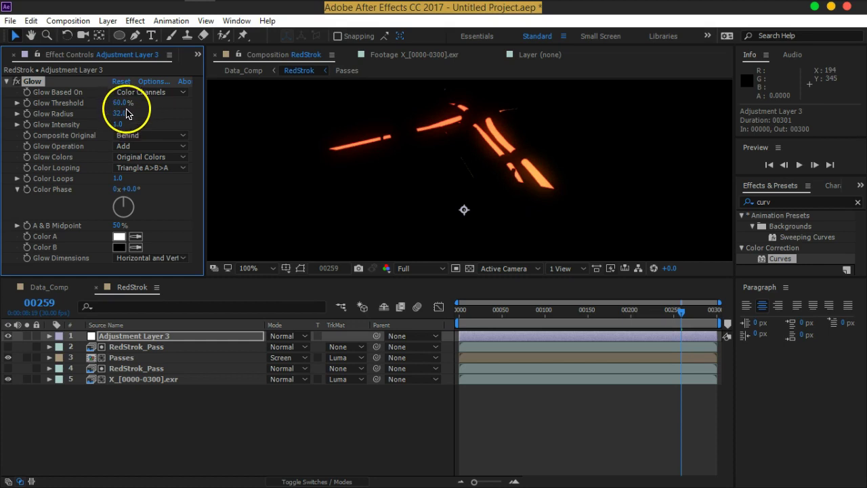
pyautogui.moveTo(122, 102)
pyautogui.mouseDown()
pyautogui.moveTo(106, 110)
pyautogui.moveTo(127, 115)
pyautogui.moveTo(120, 113)
pyautogui.mouseUp()
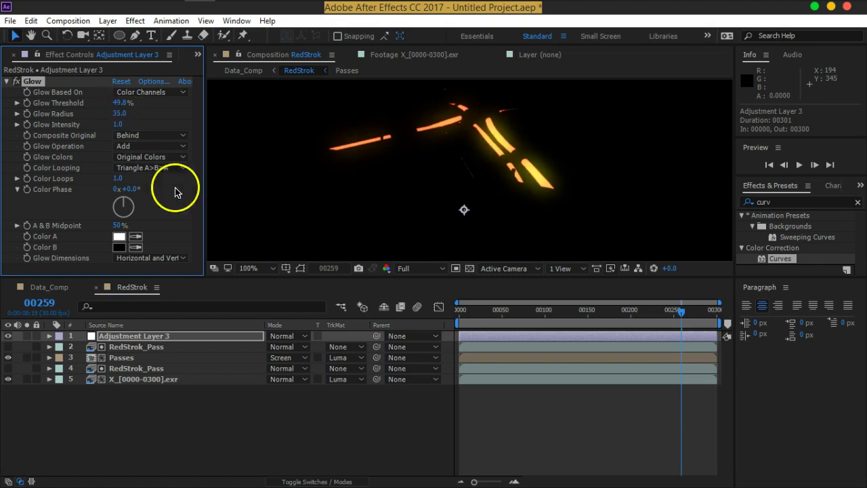
pyautogui.click(53, 290)
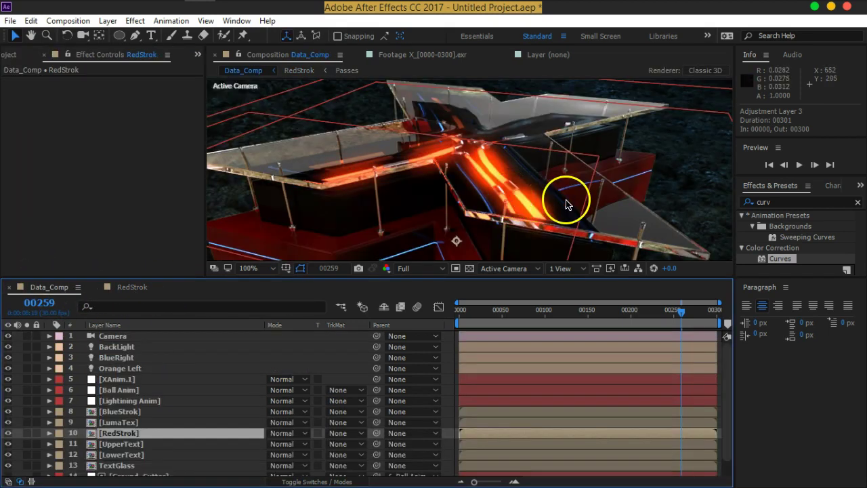
pyautogui.moveTo(566, 202); pyautogui.dragTo(611, 186)
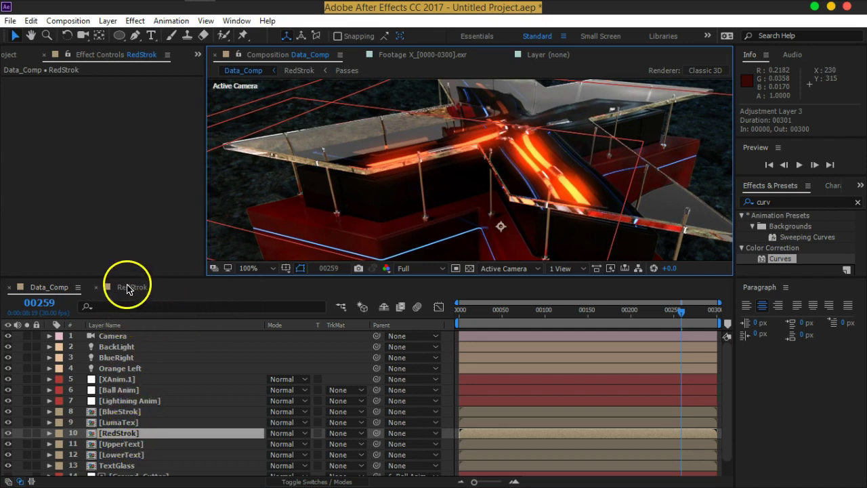
pyautogui.click(129, 288)
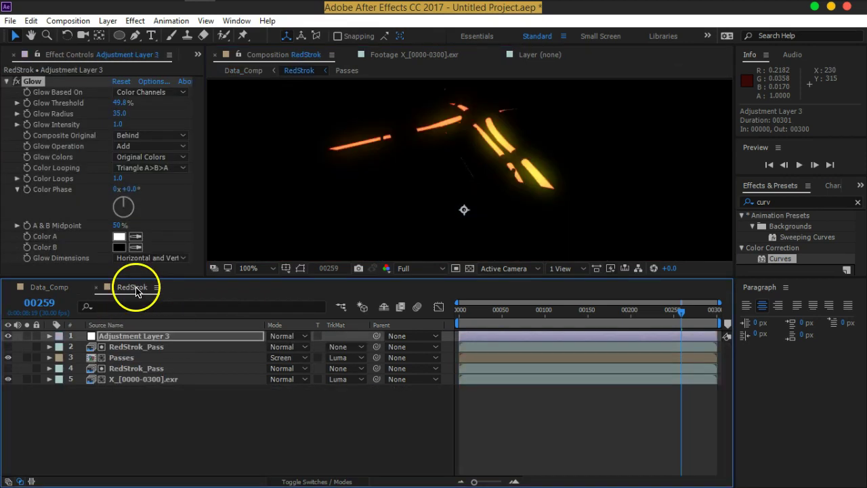
# Switch the Glow to A & B Colors with Color A set to orange EC5F13.
pyautogui.click(137, 157)
pyautogui.click(145, 184)
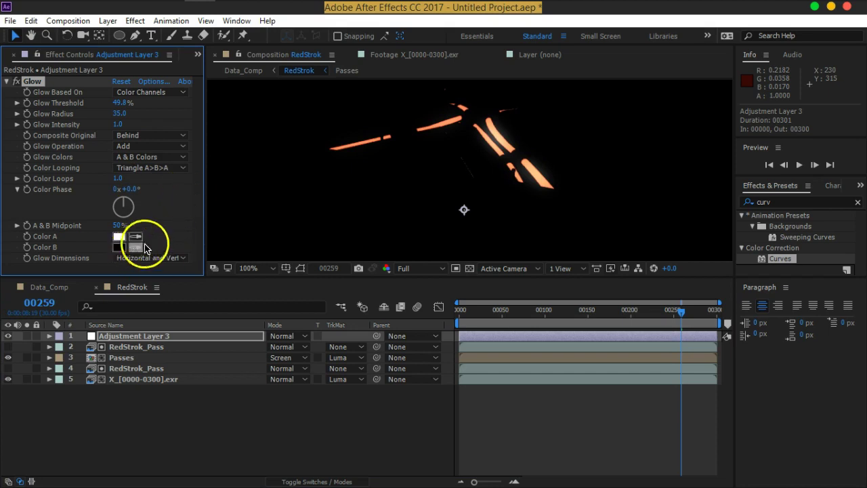
pyautogui.click(119, 242)
pyautogui.moveTo(195, 270); pyautogui.dragTo(194, 268)
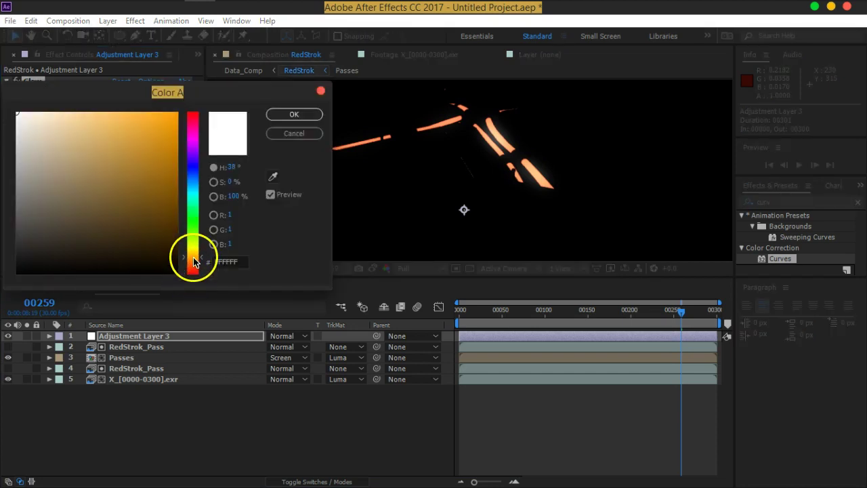
pyautogui.click(165, 123)
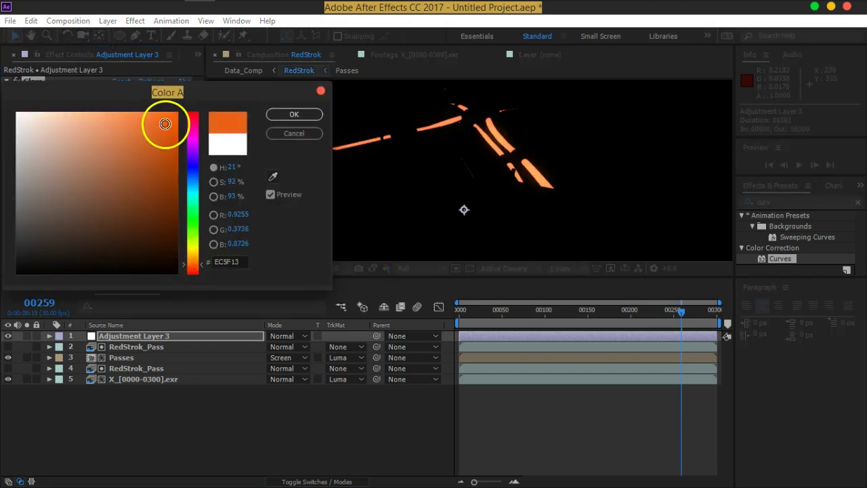
pyautogui.click(294, 113)
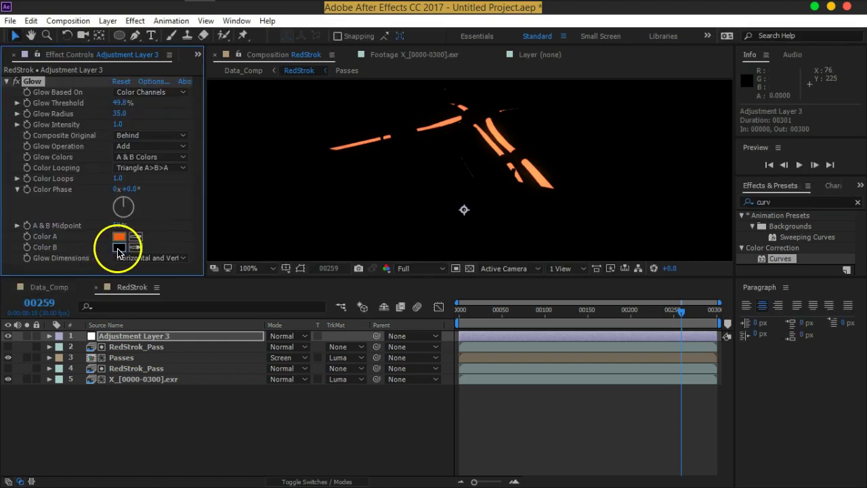
# Make Color B red-orange, then drop the threshold to 7.8% and radius to 18.
pyautogui.click(120, 250)
pyautogui.moveTo(193, 272); pyautogui.dragTo(194, 270)
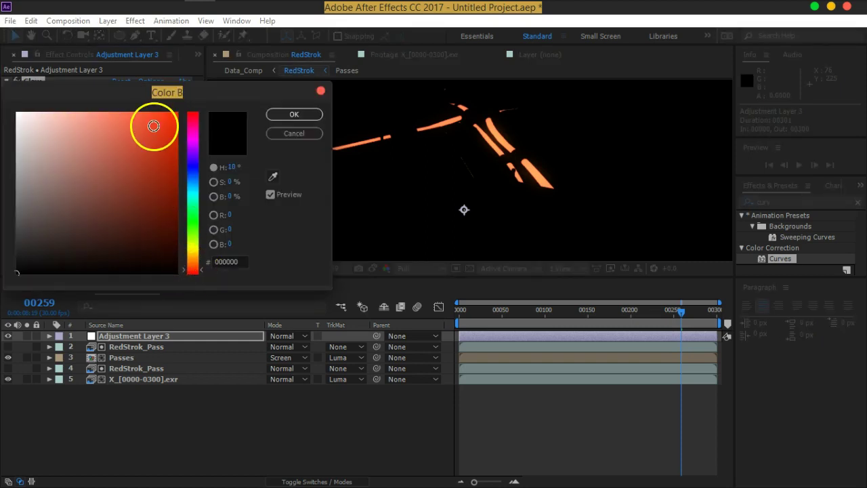
pyautogui.click(152, 129)
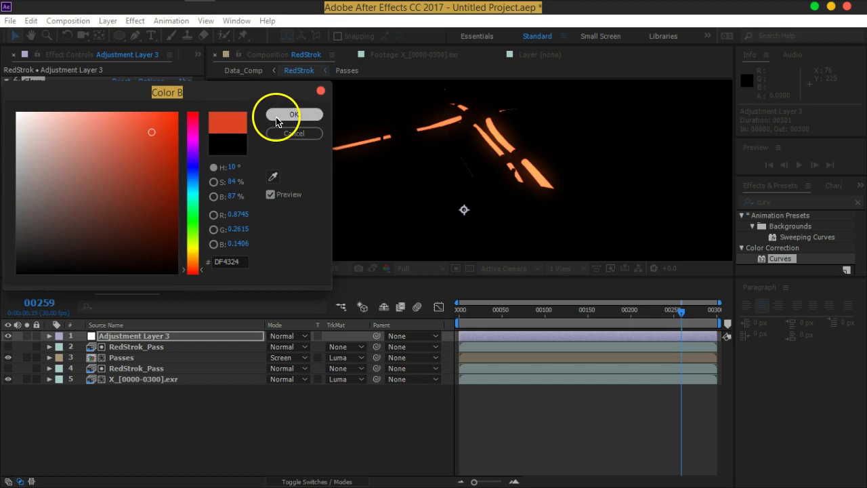
pyautogui.click(281, 115)
pyautogui.moveTo(124, 104); pyautogui.dragTo(67, 115)
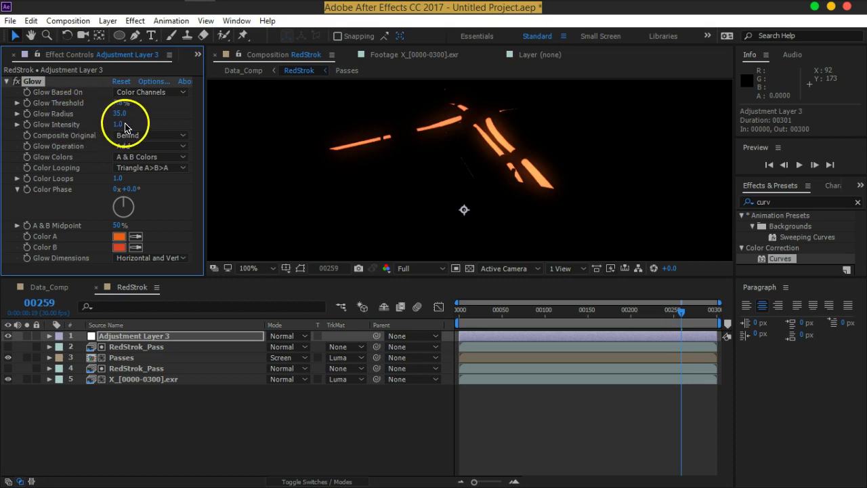
pyautogui.moveTo(121, 114); pyautogui.dragTo(112, 118)
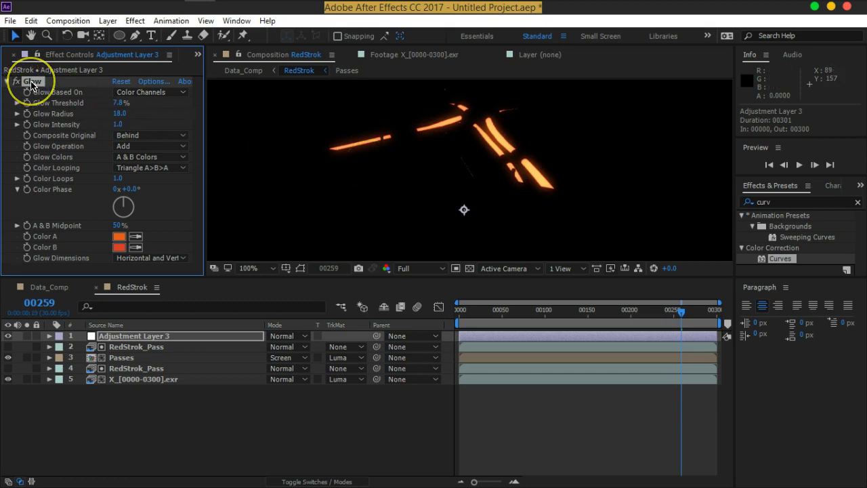
# Duplicate the Glow and set the first Glow to threshold 63.9%, radius 81.
pyautogui.hotkey('ctrl', 'd')
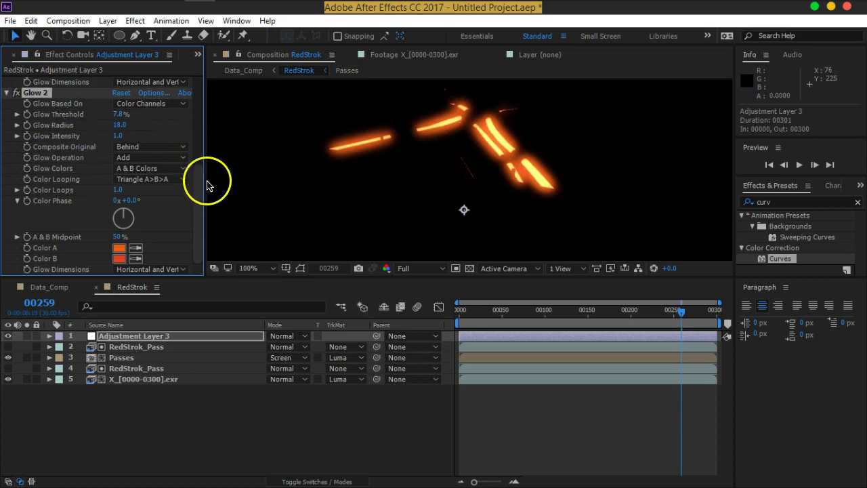
pyautogui.scroll(1, 174, 165)
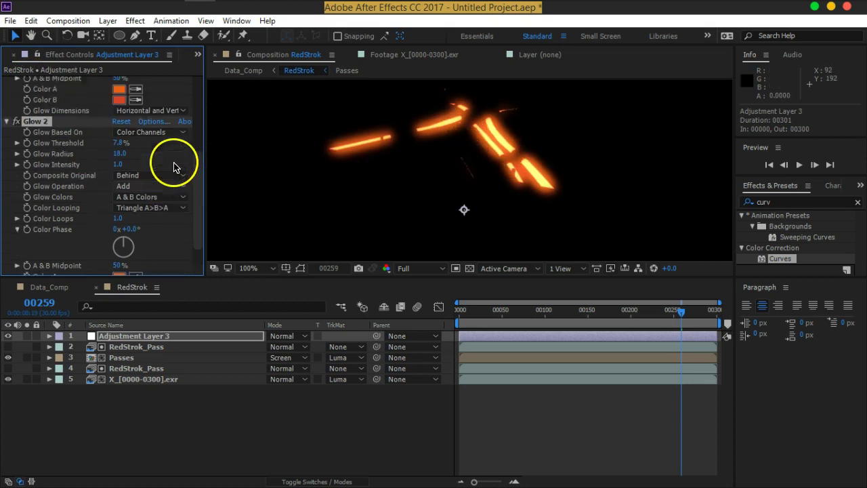
pyautogui.scroll(5, 174, 167)
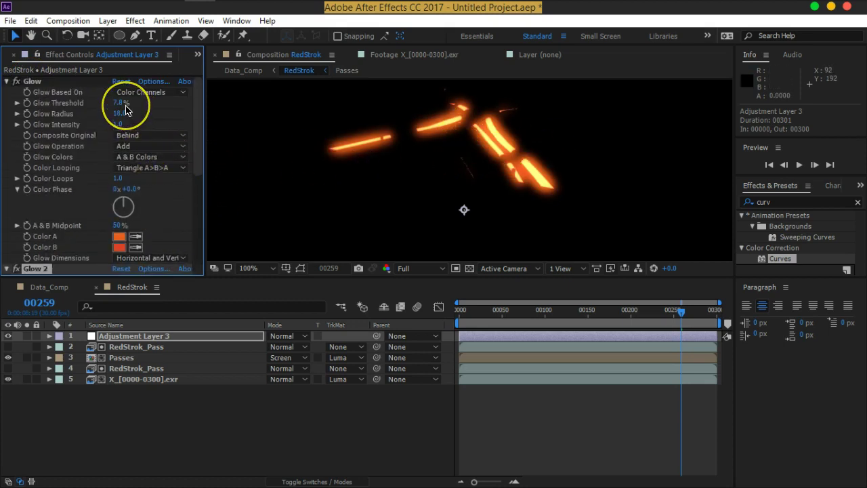
pyautogui.moveTo(125, 105)
pyautogui.mouseDown()
pyautogui.moveTo(213, 114)
pyautogui.moveTo(200, 117)
pyautogui.mouseUp()
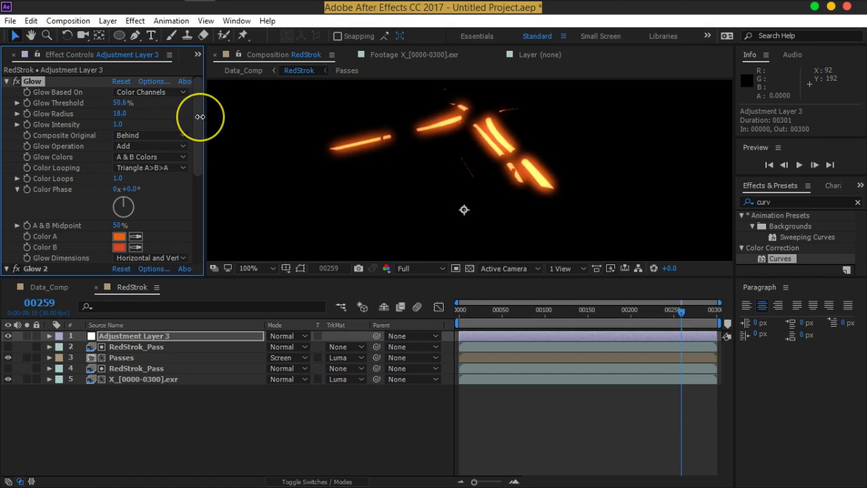
pyautogui.moveTo(139, 111)
pyautogui.mouseDown()
pyautogui.moveTo(119, 107)
pyautogui.moveTo(147, 105)
pyautogui.mouseUp()
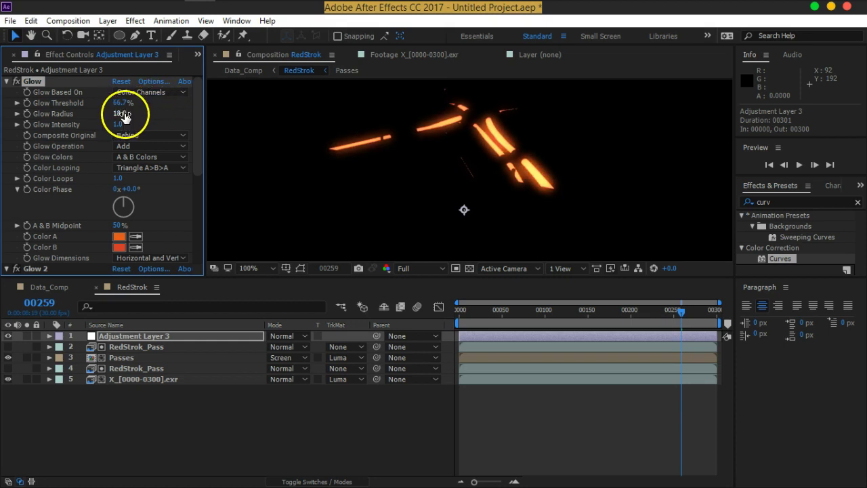
pyautogui.moveTo(127, 115); pyautogui.dragTo(155, 115)
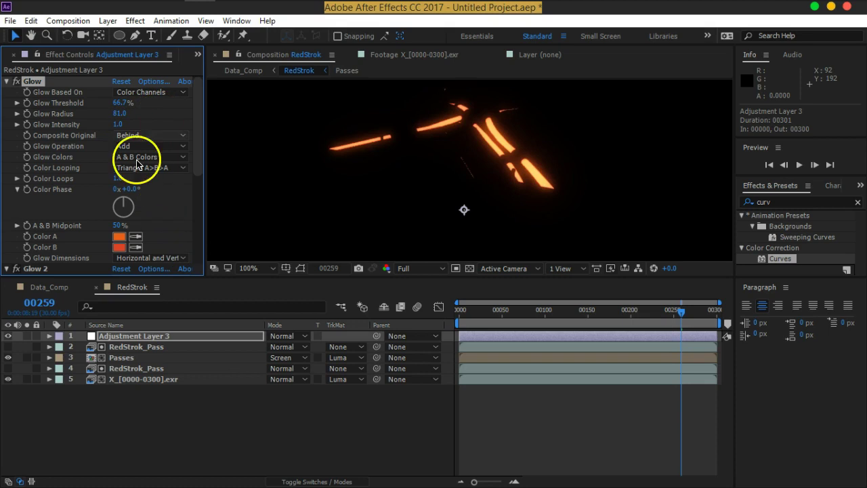
pyautogui.moveTo(122, 104); pyautogui.dragTo(123, 108)
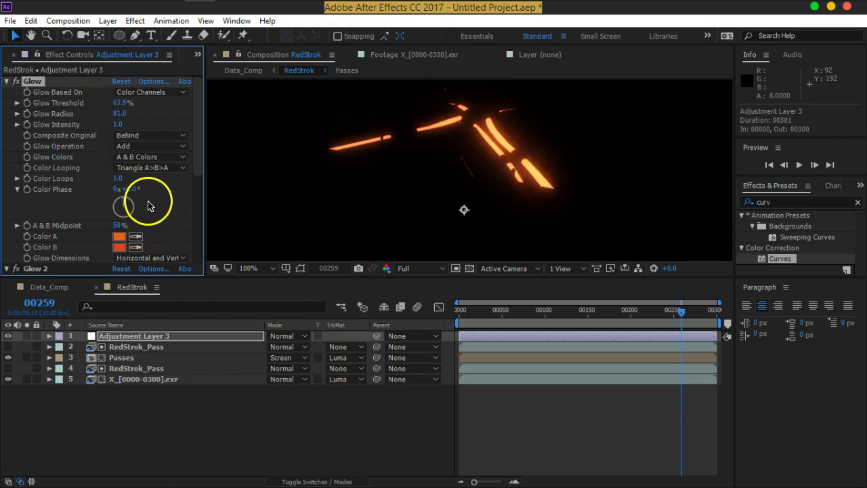
# Set Glow 2 to threshold 4.7% and radius 12.
pyautogui.scroll(-5, 153, 197)
pyautogui.scroll(-1, 150, 199)
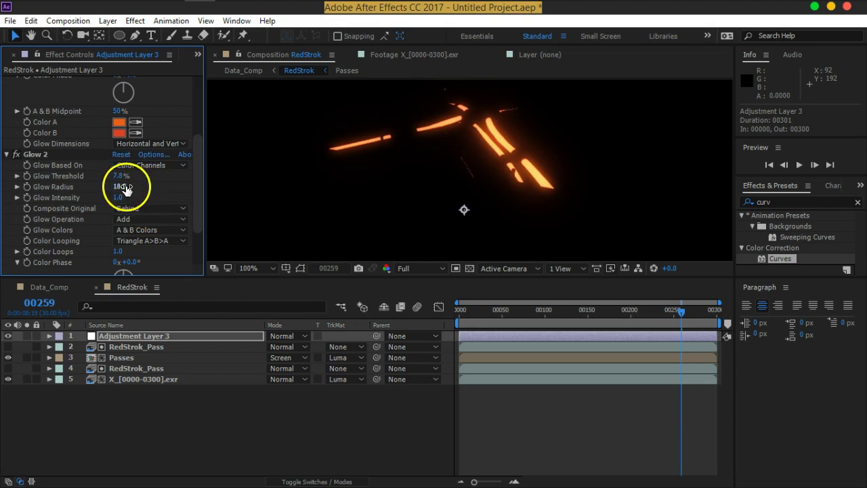
pyautogui.moveTo(122, 177); pyautogui.dragTo(111, 180)
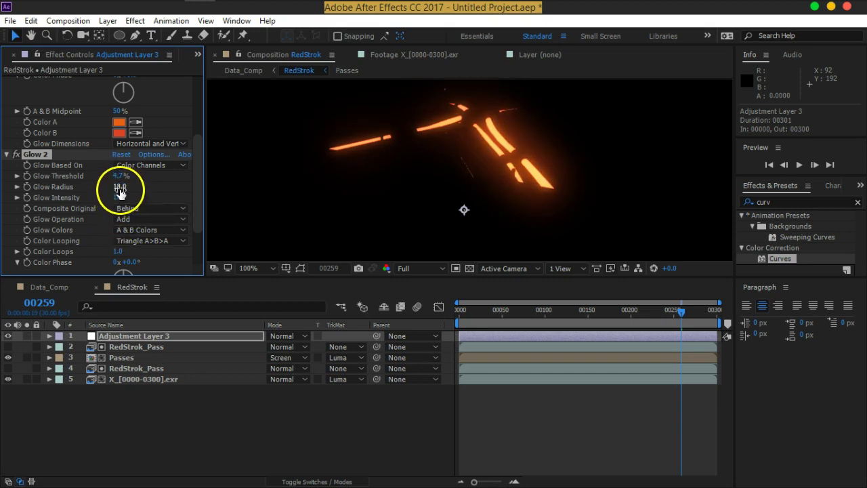
pyautogui.moveTo(116, 190); pyautogui.dragTo(114, 190)
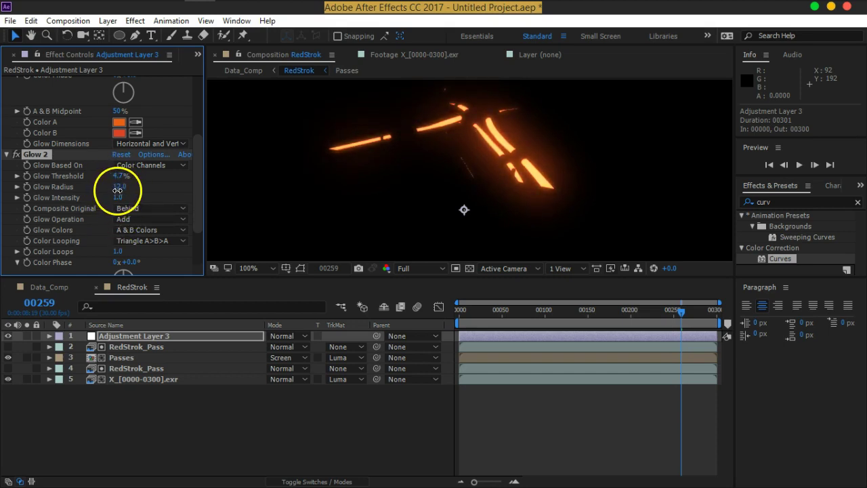
pyautogui.click(55, 289)
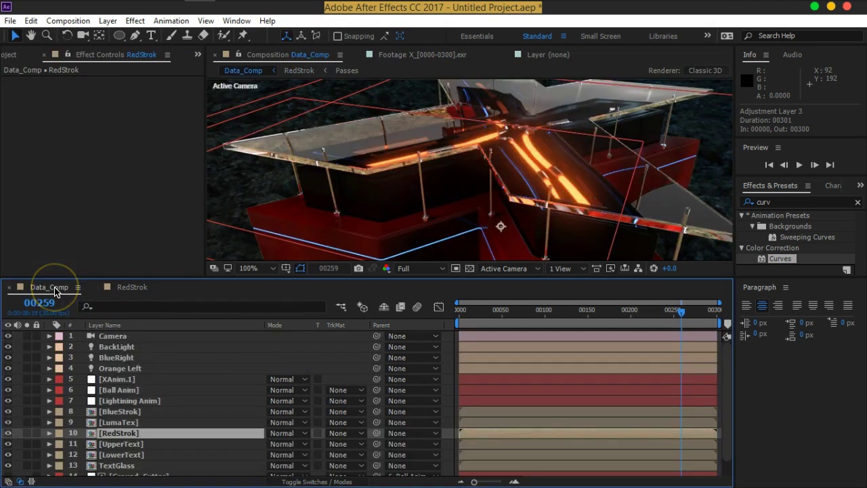
pyautogui.moveTo(493, 116); pyautogui.dragTo(509, 102)
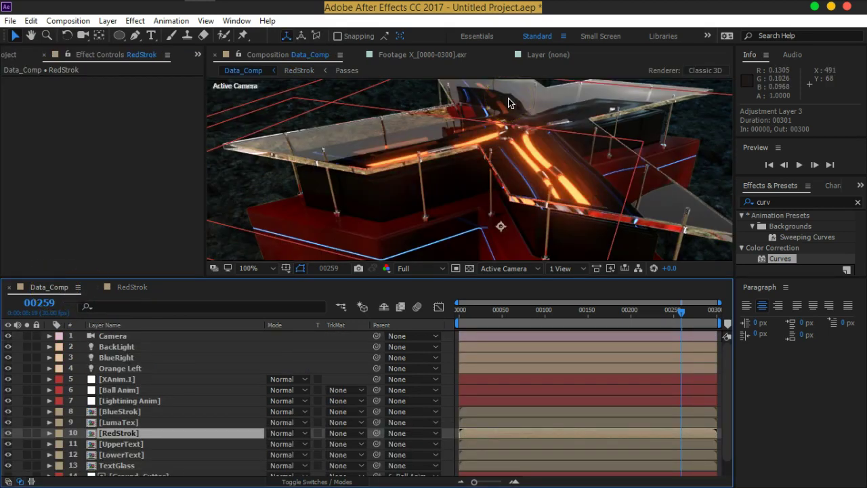
pyautogui.click(134, 287)
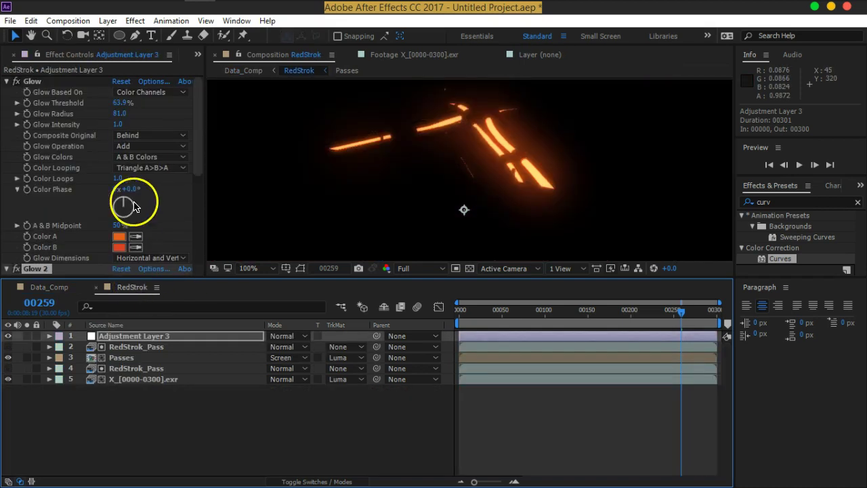
pyautogui.scroll(-2, 88, 193)
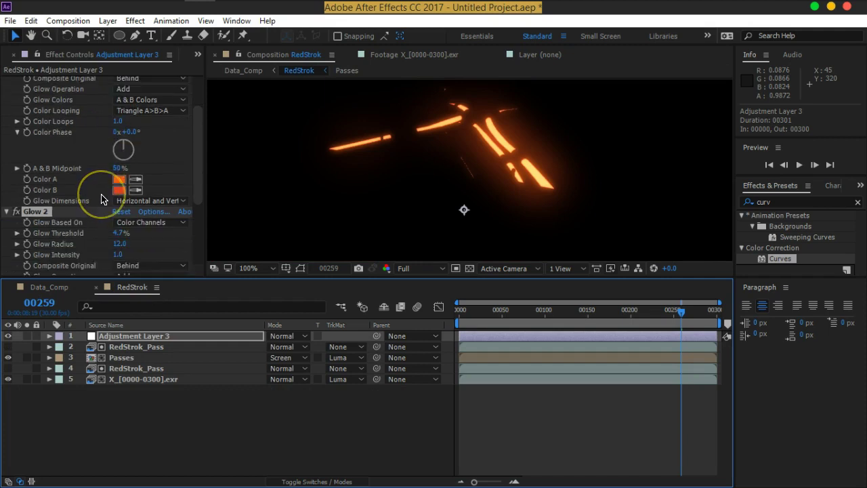
pyautogui.scroll(-4, 95, 196)
pyautogui.scroll(1, 101, 199)
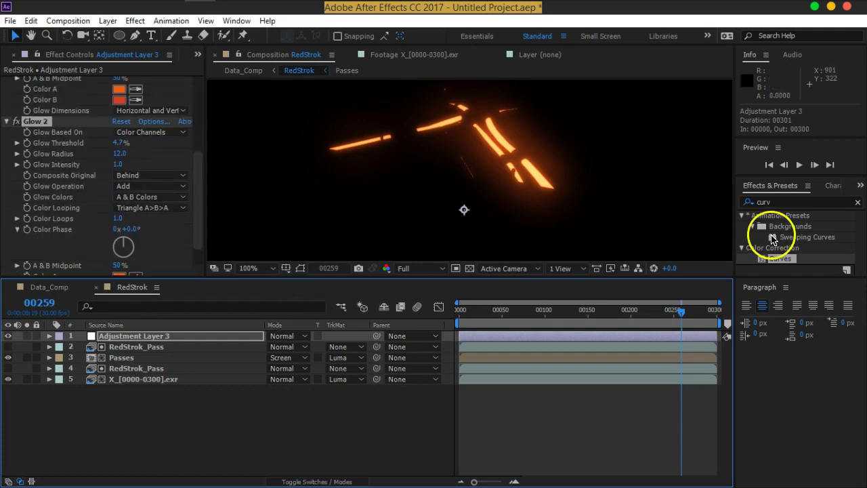
# Search for Exposure, apply it to Adjustment Layer 3 and move it above Glow 2.
pyautogui.click(769, 202)
pyautogui.write('cxpo')
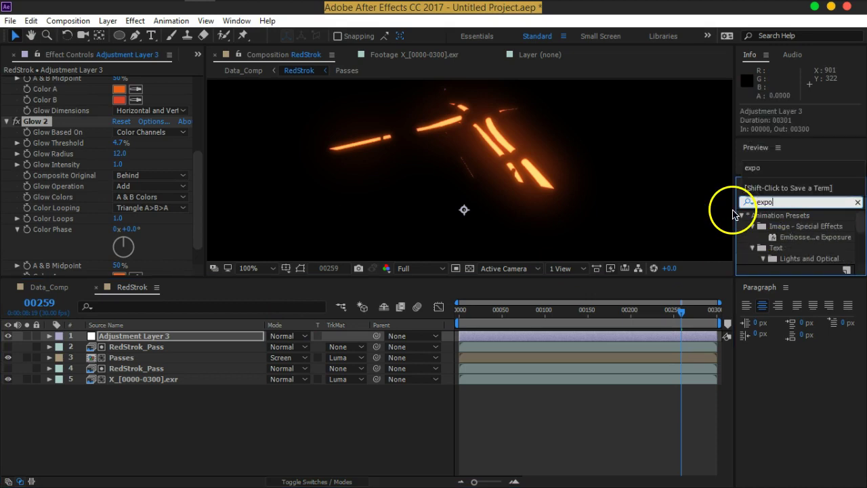
pyautogui.scroll(-3, 813, 241)
pyautogui.moveTo(786, 259)
pyautogui.mouseDown()
pyautogui.moveTo(166, 382)
pyautogui.moveTo(127, 343)
pyautogui.mouseUp()
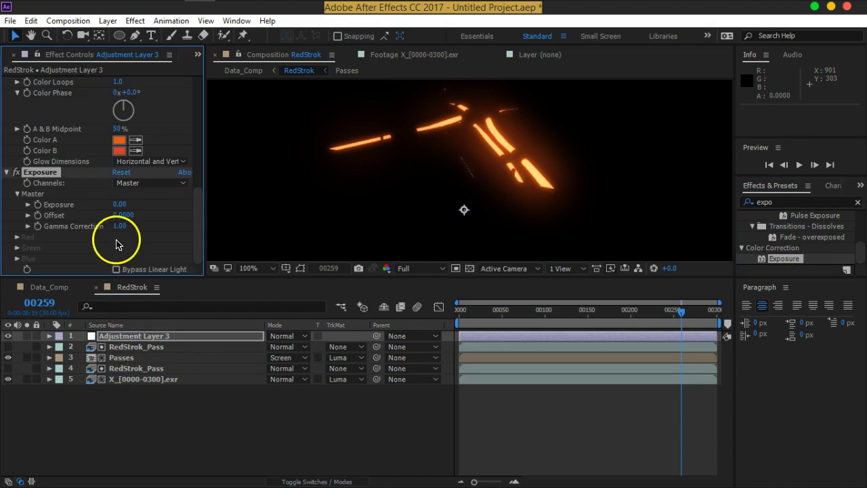
pyautogui.moveTo(120, 205); pyautogui.dragTo(138, 206)
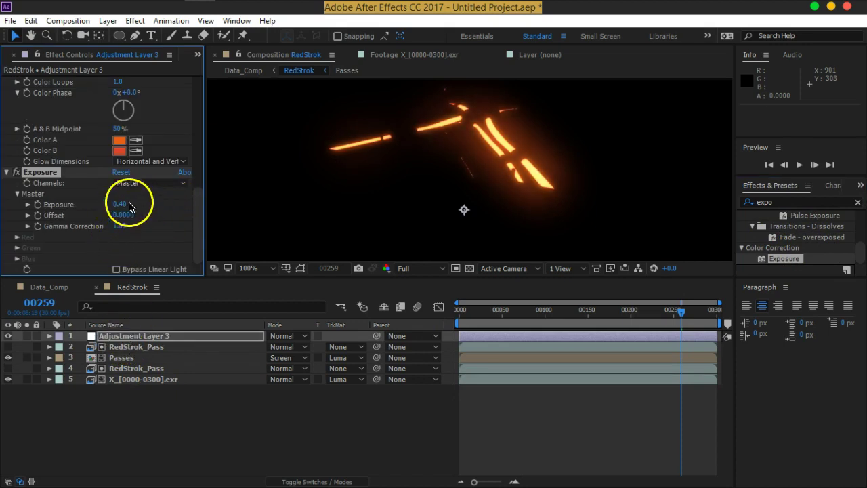
pyautogui.scroll(3, 68, 197)
pyautogui.moveTo(40, 257)
pyautogui.mouseDown()
pyautogui.moveTo(72, 180)
pyautogui.moveTo(54, 271)
pyautogui.moveTo(53, 239)
pyautogui.mouseUp()
# Raise the exposure to about 1.86 and view the brighter strokes in Data_Comp.
pyautogui.scroll(-1, 41, 217)
pyautogui.scroll(-2, 81, 212)
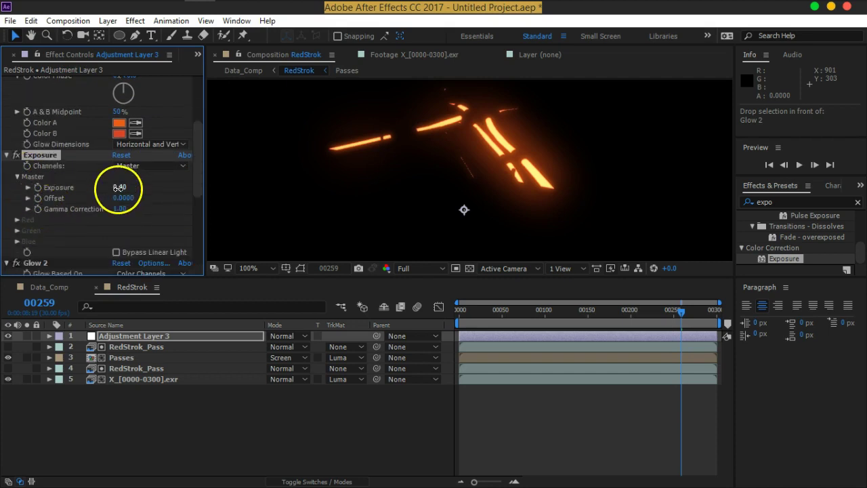
pyautogui.moveTo(147, 189); pyautogui.dragTo(174, 192)
pyautogui.moveTo(234, 196); pyautogui.dragTo(218, 197)
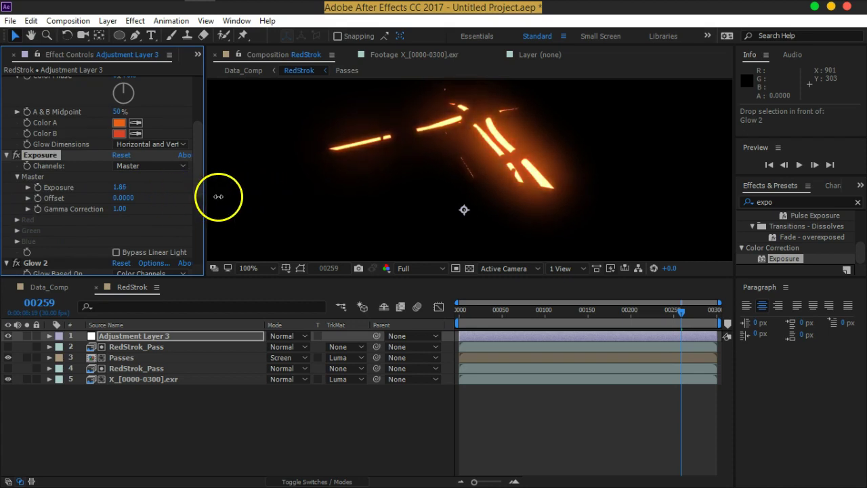
pyautogui.click(121, 188)
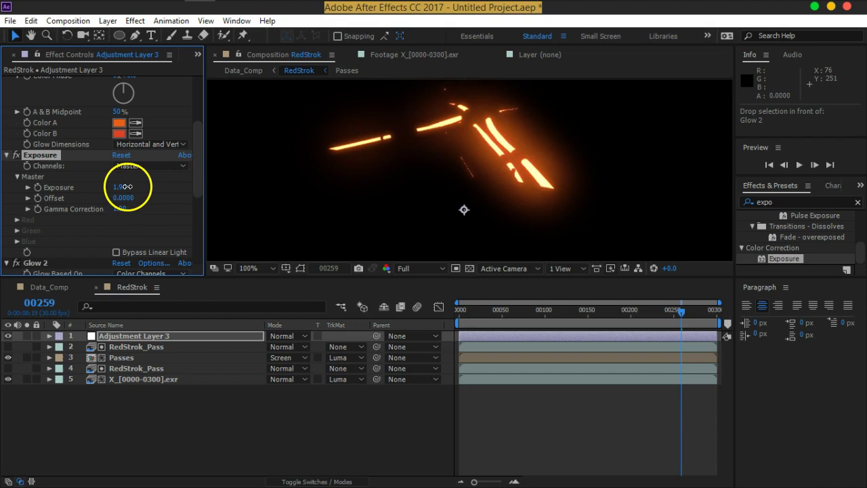
pyautogui.click(49, 288)
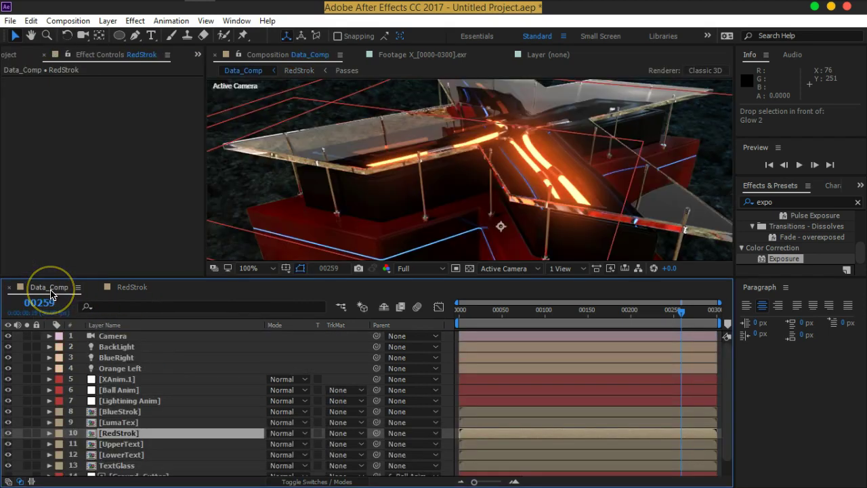
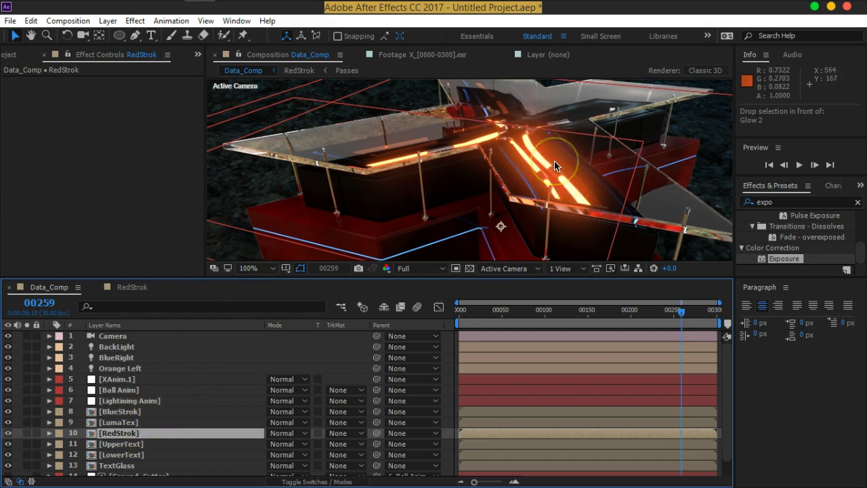
# Copy RedStrok's glow-and-exposure adjustment layer and paste it into the BlueStrok precomp.
pyautogui.press('h')
pyautogui.moveTo(548, 128); pyautogui.dragTo(540, 137)
pyautogui.press('v')
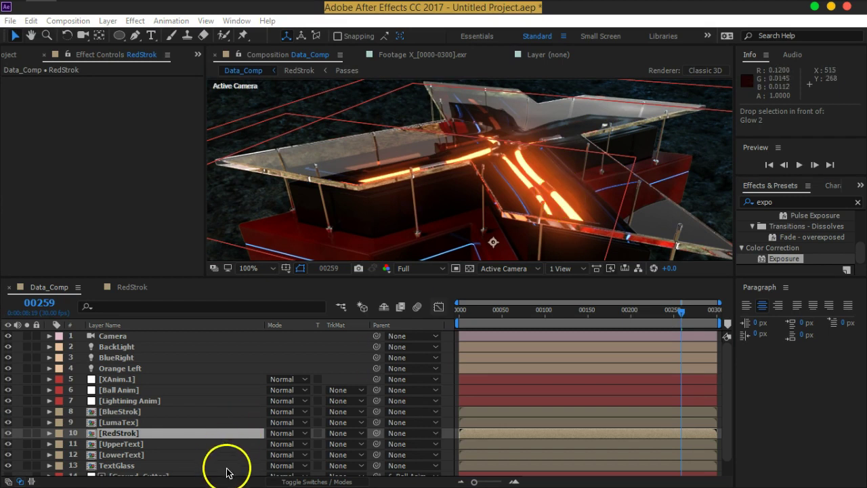
pyautogui.click(136, 288)
pyautogui.click(136, 337)
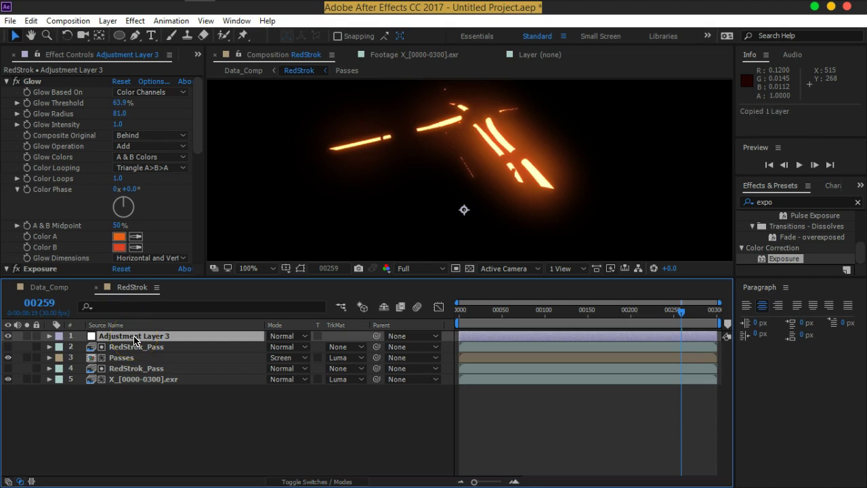
pyautogui.click(55, 288)
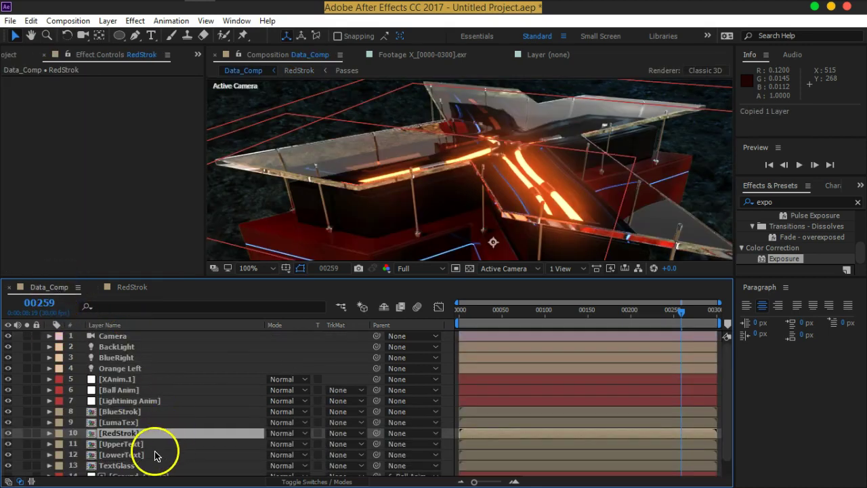
pyautogui.doubleClick(126, 411)
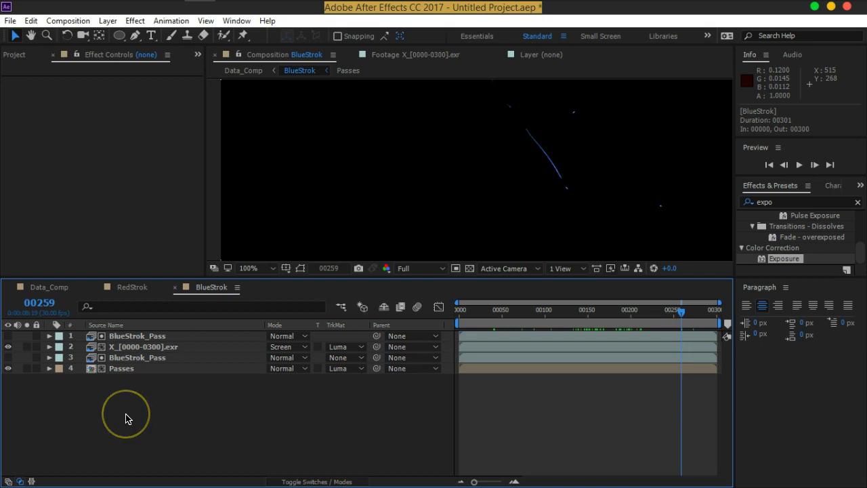
pyautogui.hotkey('ctrl', 'v')
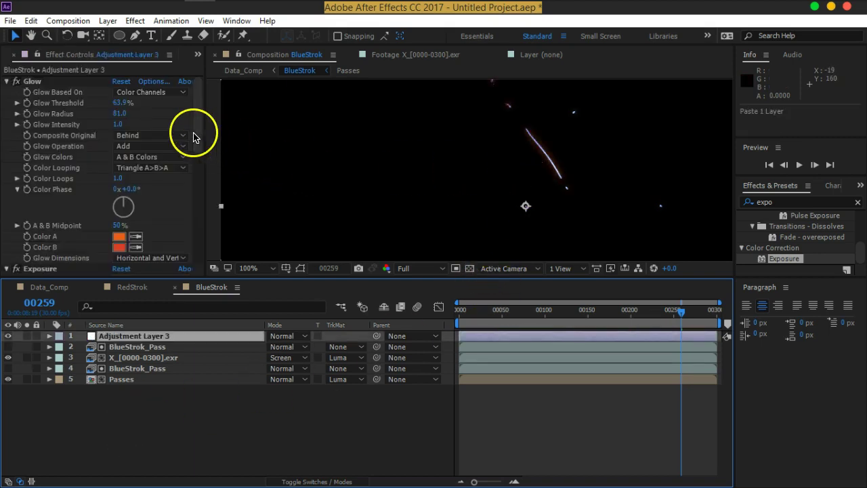
# Change the first Glow's Color A and Color B from orange to blue.
pyautogui.scroll(-5, 196, 144)
pyautogui.click(122, 170)
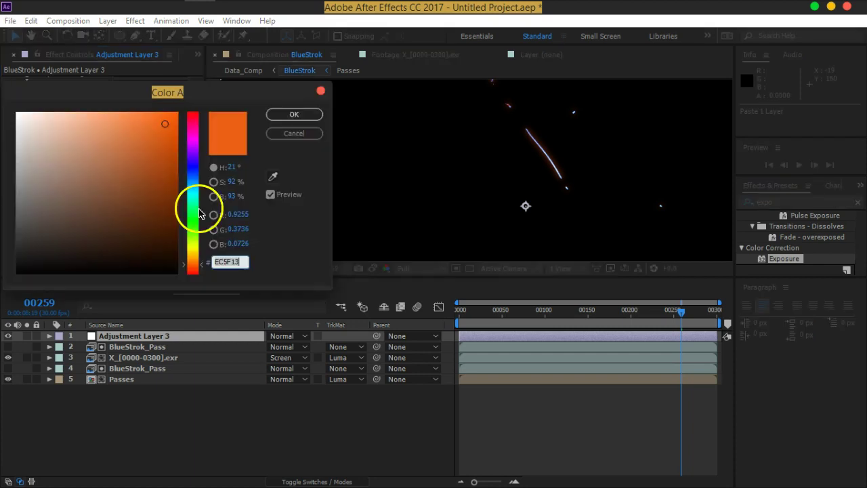
pyautogui.moveTo(194, 193); pyautogui.dragTo(193, 182)
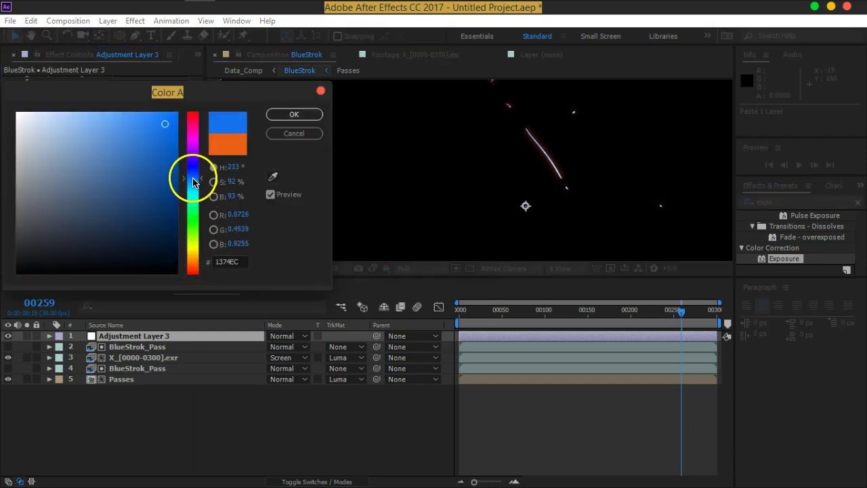
pyautogui.click(292, 114)
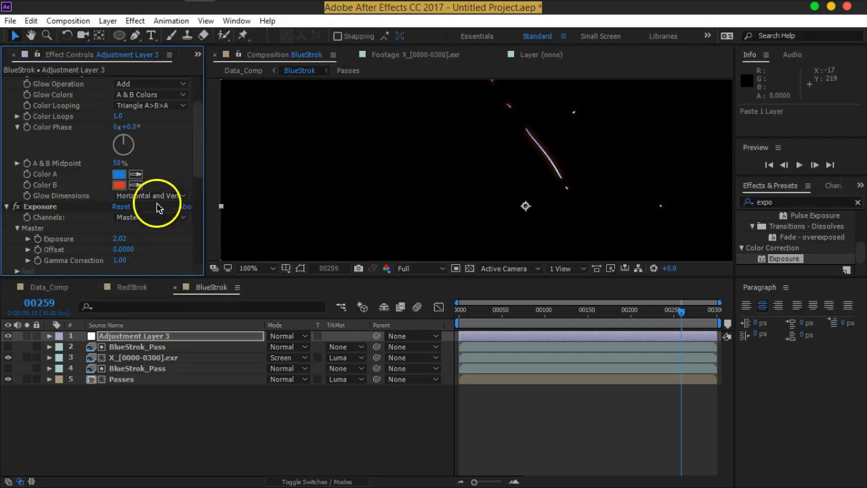
pyautogui.click(122, 186)
pyautogui.click(193, 176)
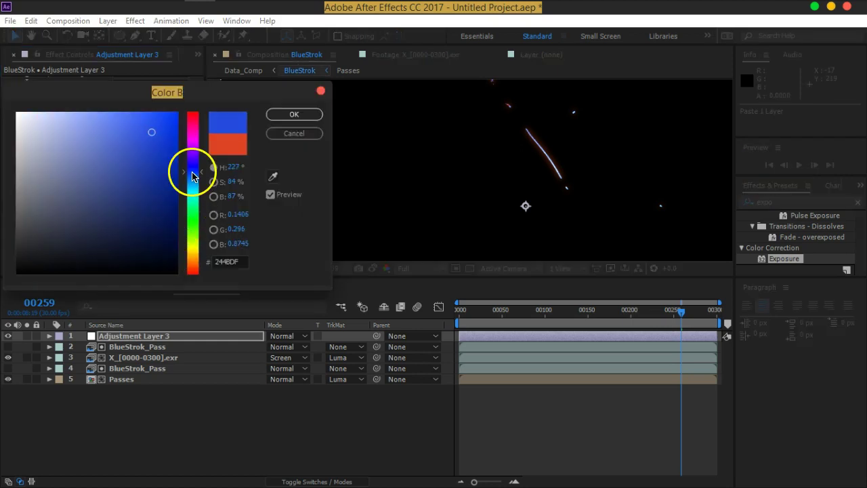
pyautogui.click(294, 113)
# Change Glow 2's Color A and Color B from orange to blue as well.
pyautogui.moveTo(202, 145); pyautogui.dragTo(198, 244)
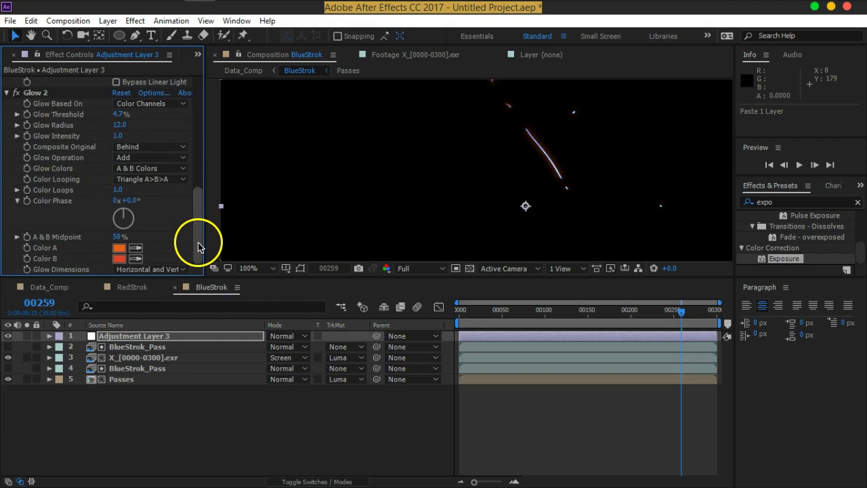
pyautogui.click(120, 247)
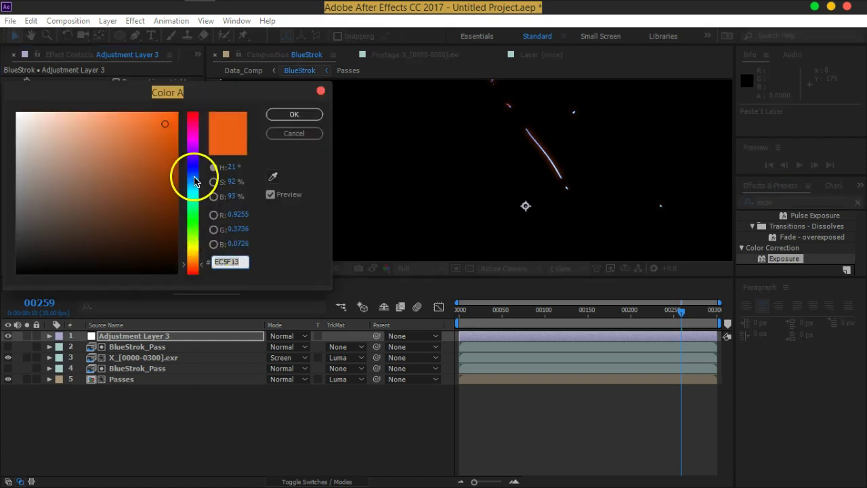
pyautogui.click(194, 179)
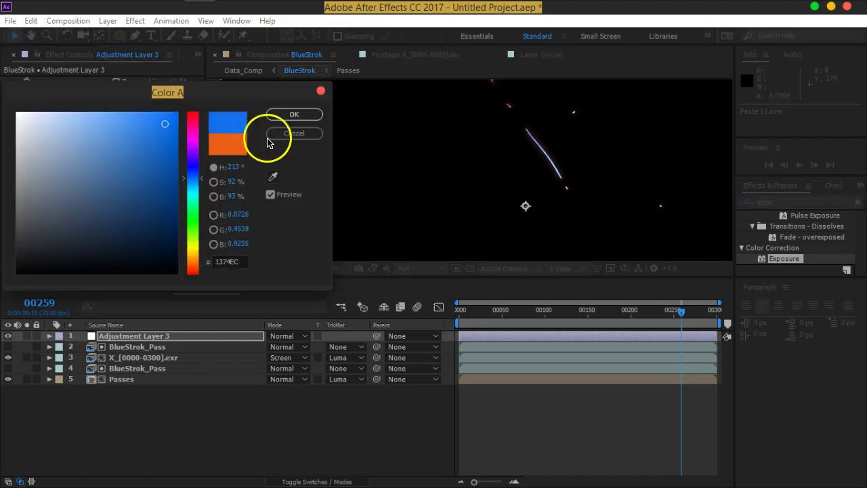
pyautogui.click(294, 114)
pyautogui.click(123, 259)
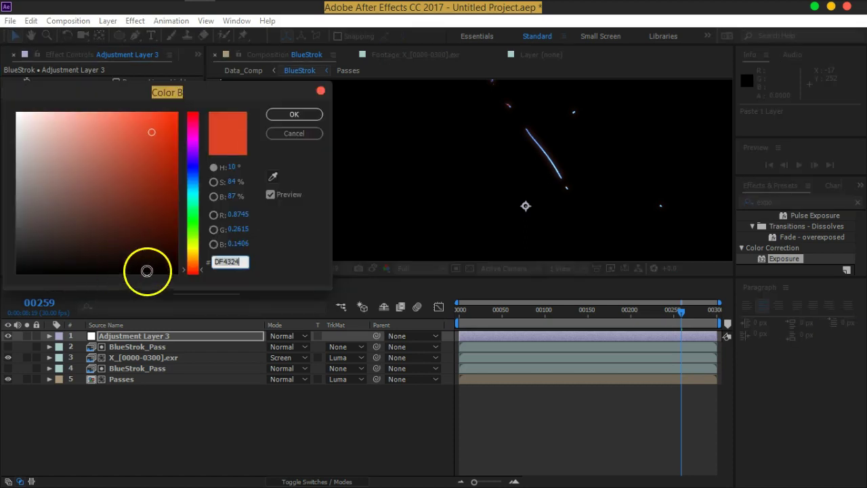
pyautogui.click(194, 178)
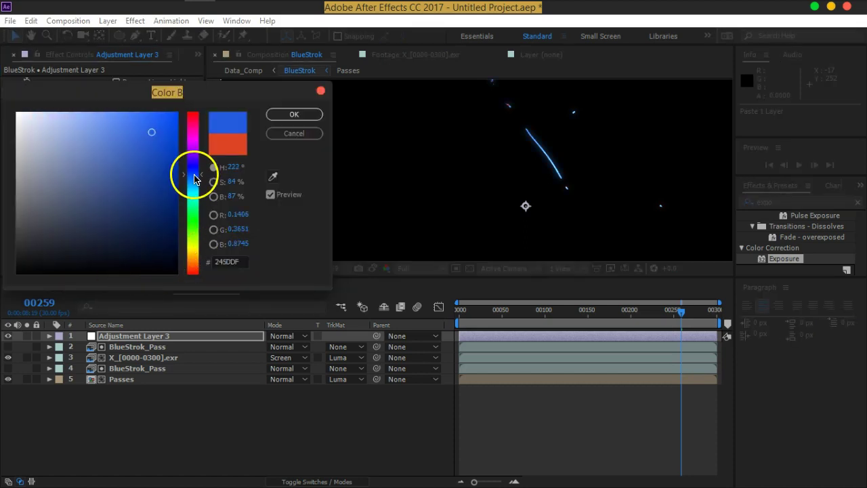
pyautogui.click(195, 180)
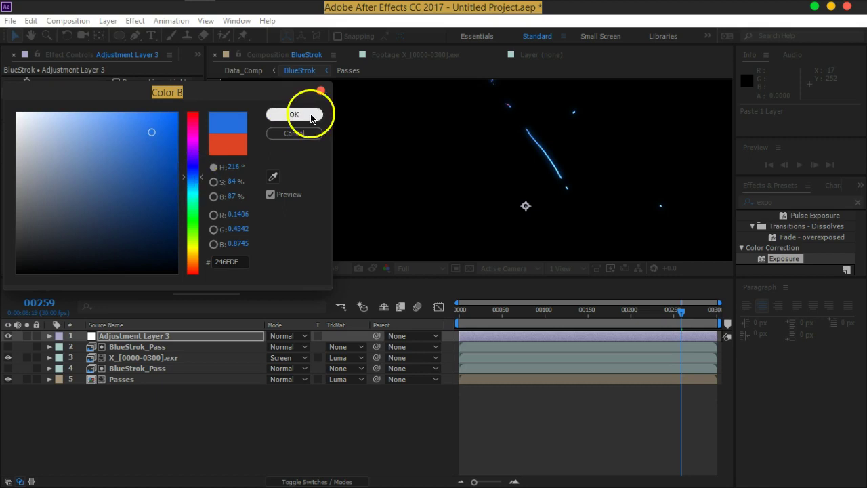
pyautogui.click(298, 114)
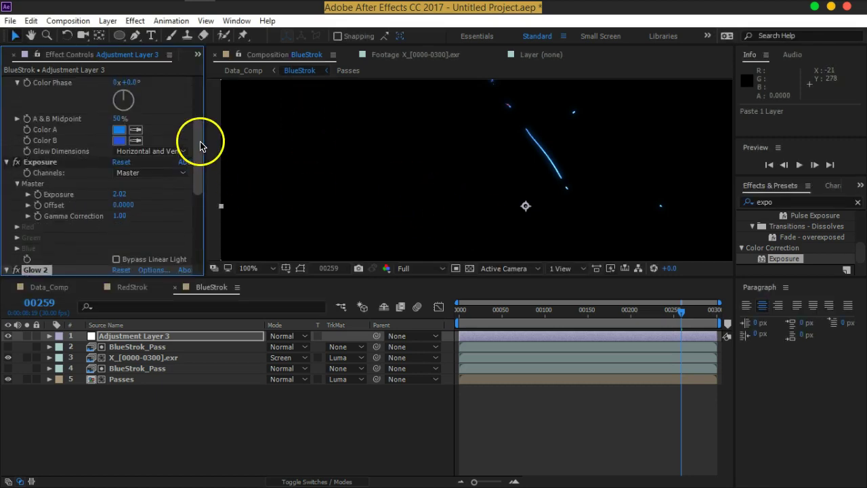
# Lower the first Glow's threshold and set Glow 2's threshold to 0%.
pyautogui.moveTo(197, 216); pyautogui.dragTo(199, 100)
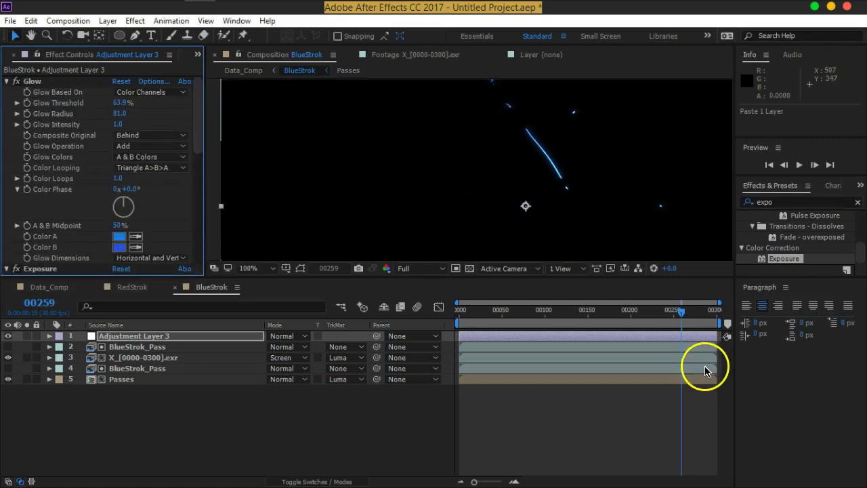
pyautogui.press('h')
pyautogui.moveTo(532, 147); pyautogui.dragTo(519, 204)
pyautogui.press('v')
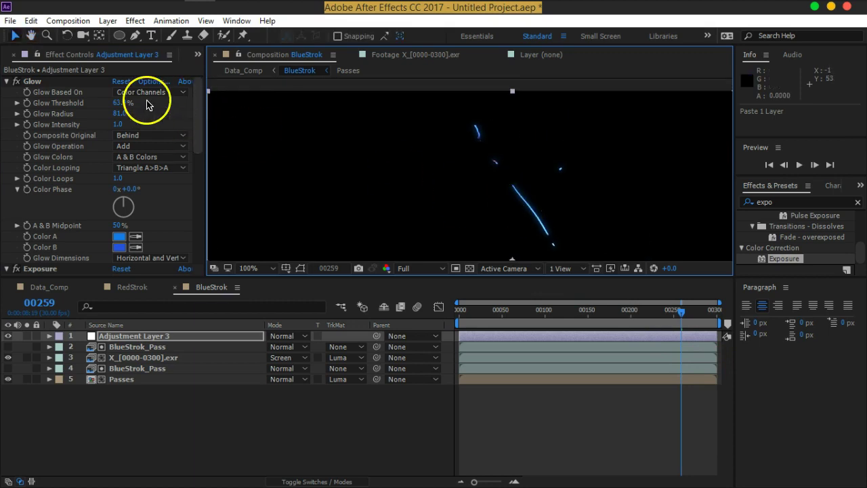
pyautogui.moveTo(124, 105)
pyautogui.mouseDown()
pyautogui.moveTo(44, 117)
pyautogui.moveTo(118, 116)
pyautogui.moveTo(93, 119)
pyautogui.mouseUp()
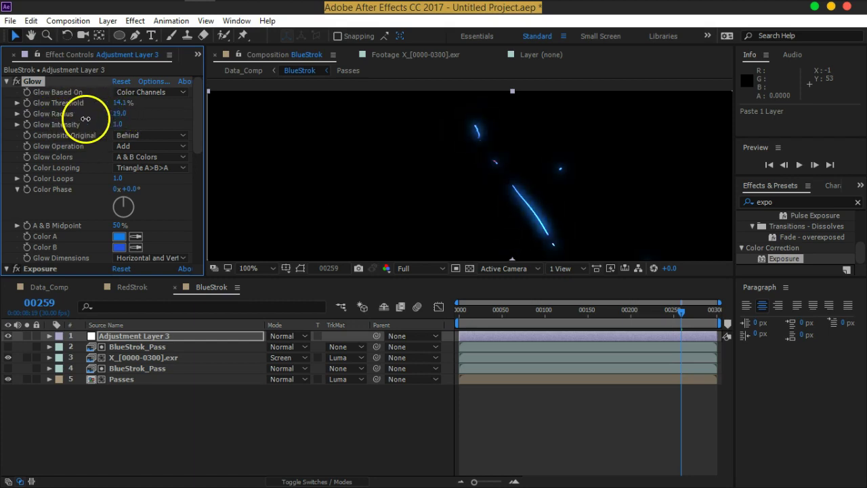
pyautogui.scroll(-4, 110, 181)
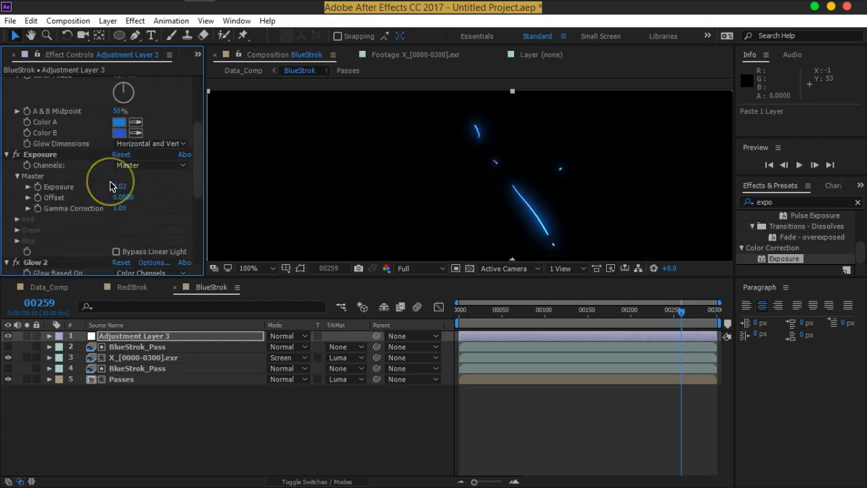
pyautogui.scroll(-3, 140, 188)
pyautogui.scroll(-3, 117, 160)
pyautogui.moveTo(120, 141); pyautogui.dragTo(108, 144)
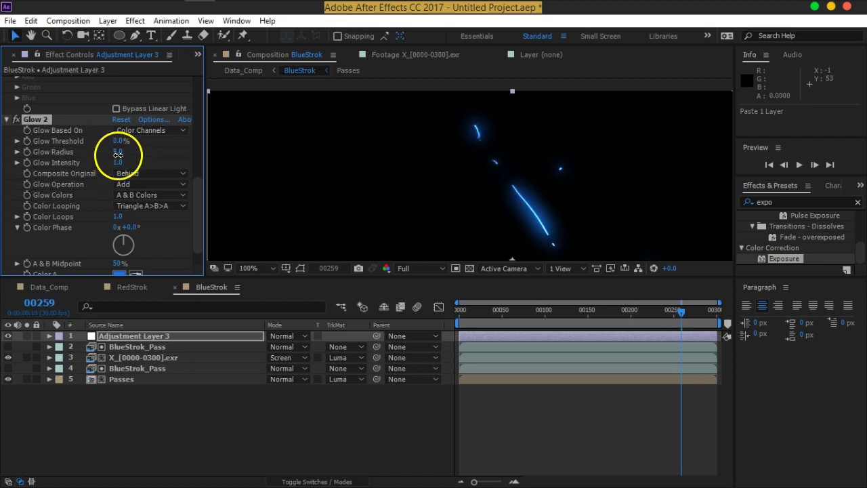
# Set Exposure to 4.20, Glow 2 radius to 34, Offset -0.06 and Gamma Correction 0.79.
pyautogui.scroll(5, 88, 220)
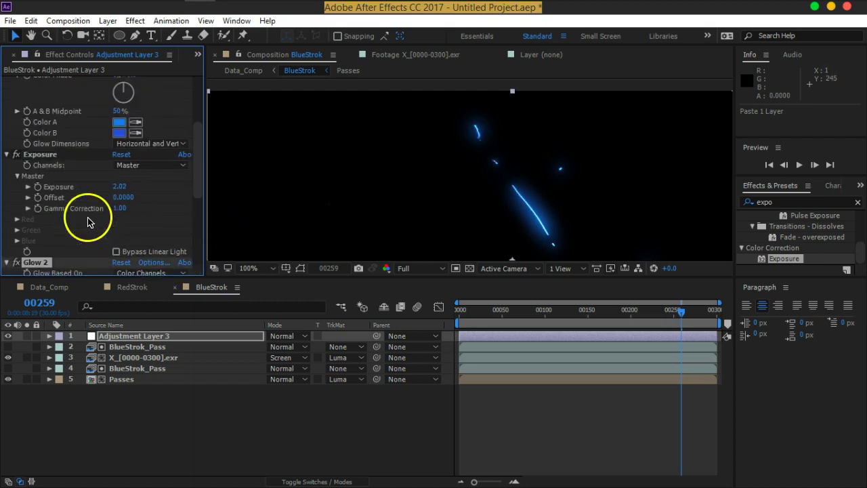
pyautogui.moveTo(119, 186)
pyautogui.mouseDown()
pyautogui.moveTo(84, 189)
pyautogui.moveTo(269, 193)
pyautogui.mouseUp()
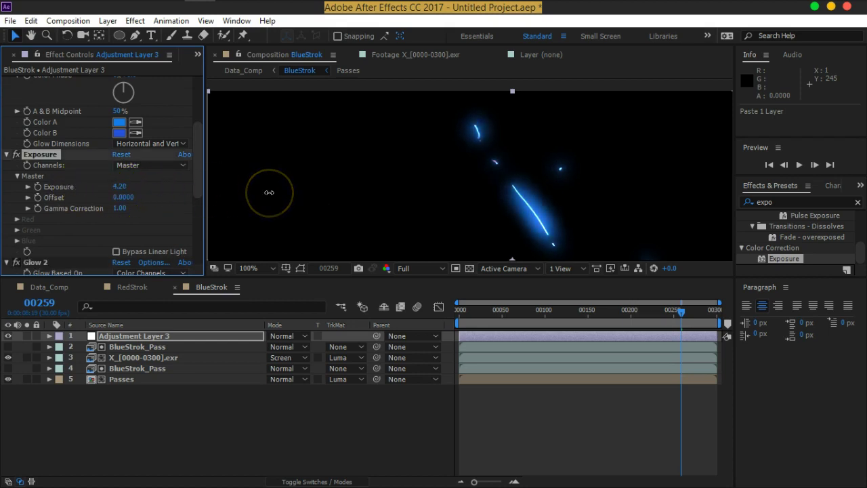
pyautogui.scroll(-3, 160, 215)
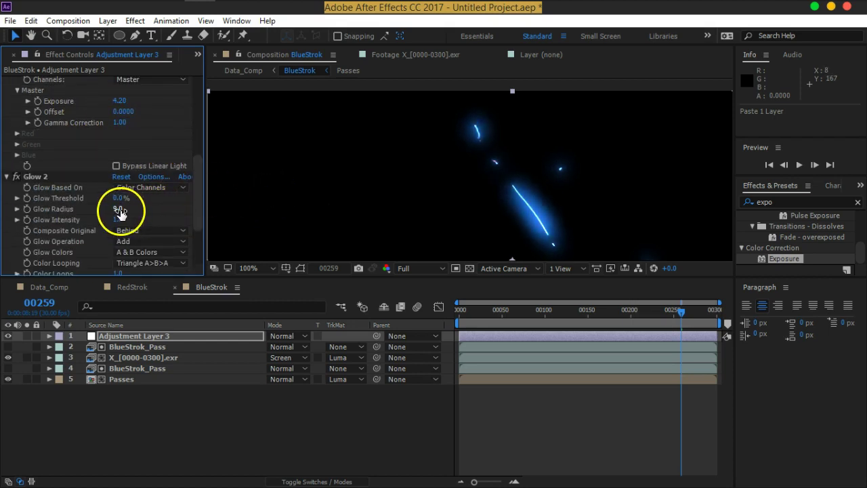
pyautogui.moveTo(120, 213); pyautogui.dragTo(123, 210)
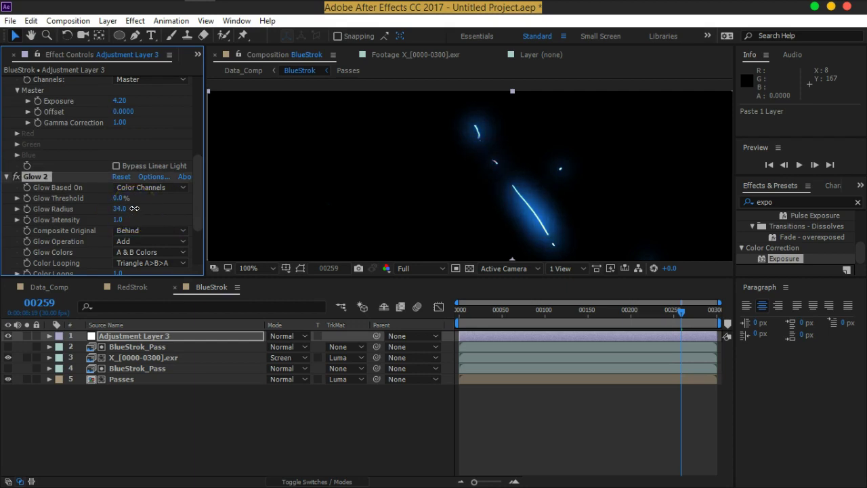
pyautogui.scroll(1, 141, 197)
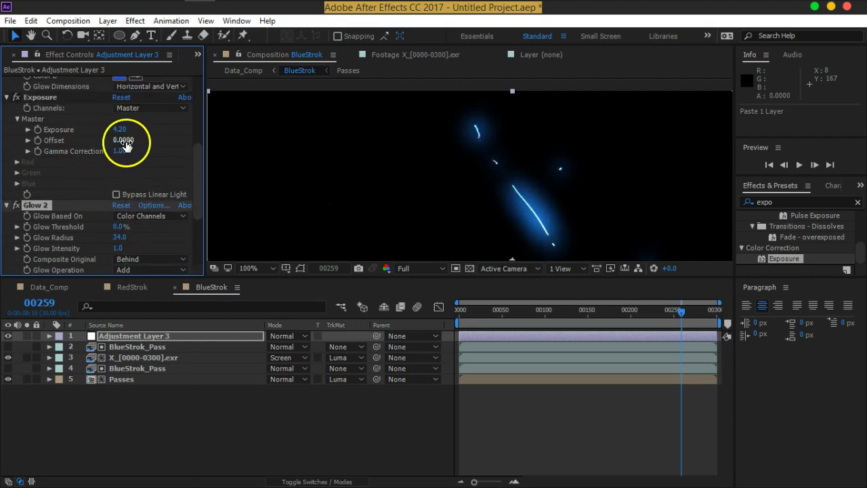
pyautogui.moveTo(124, 141)
pyautogui.mouseDown()
pyautogui.moveTo(75, 148)
pyautogui.moveTo(125, 146)
pyautogui.mouseUp()
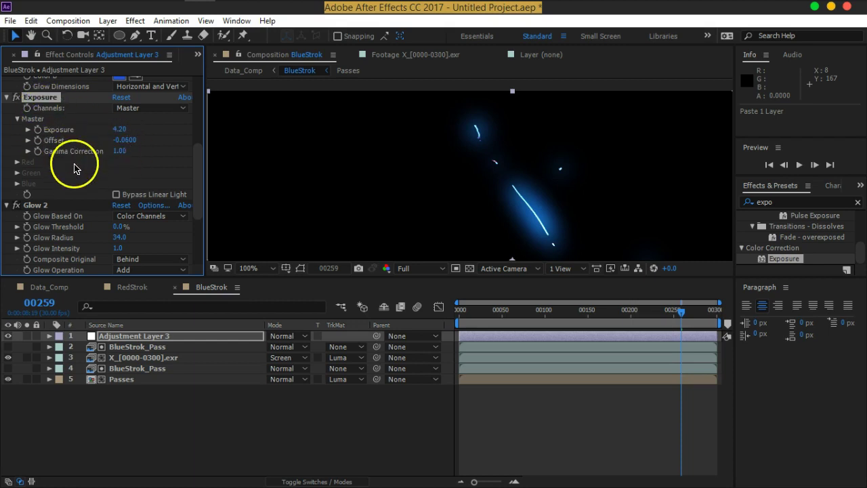
pyautogui.moveTo(125, 149); pyautogui.dragTo(167, 153)
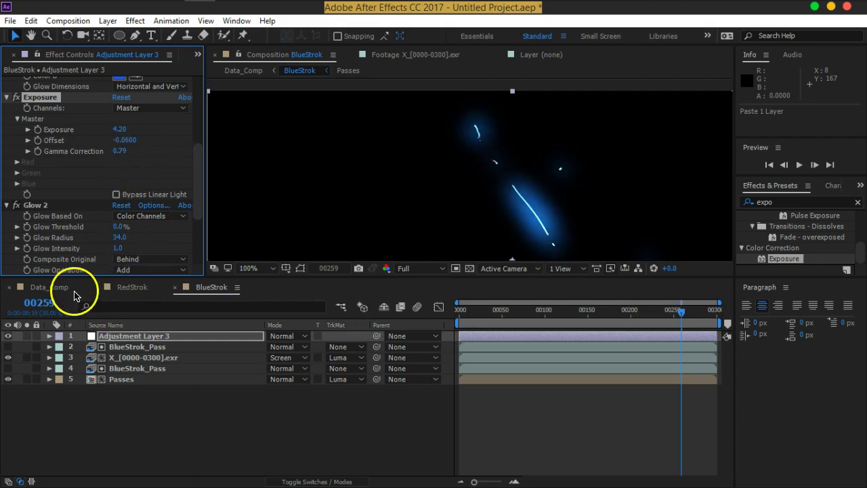
# Return to Data_Comp, move to a later frame and pan toward the glowing strokes.
pyautogui.click(50, 288)
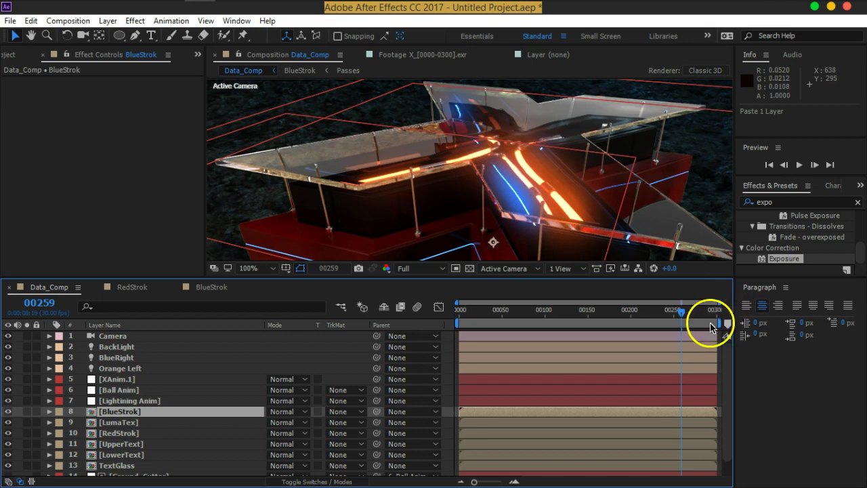
pyautogui.moveTo(682, 310); pyautogui.dragTo(703, 315)
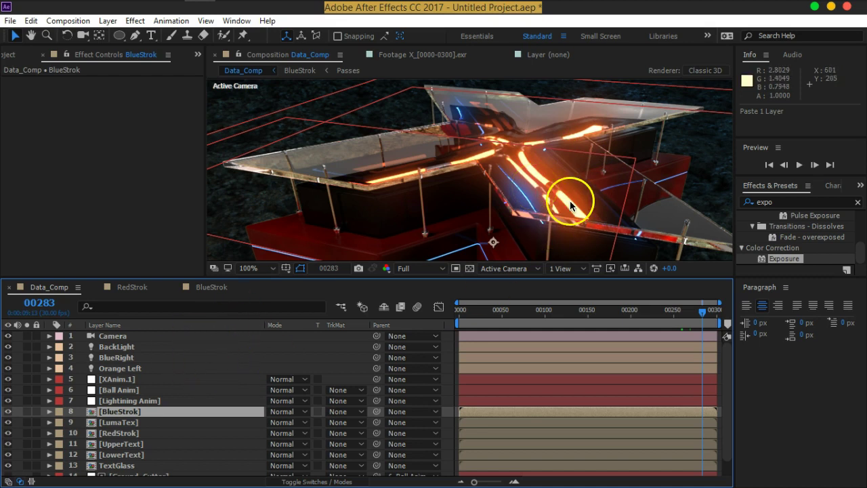
pyautogui.moveTo(610, 199)
pyautogui.mouseDown()
pyautogui.moveTo(569, 152)
pyautogui.moveTo(502, 196)
pyautogui.moveTo(436, 213)
pyautogui.mouseUp()
pyautogui.press('v')
# Zoom in on the blue strokes along the glass X edges, then focus the effects search field.
pyautogui.scroll(-2, 508, 195)
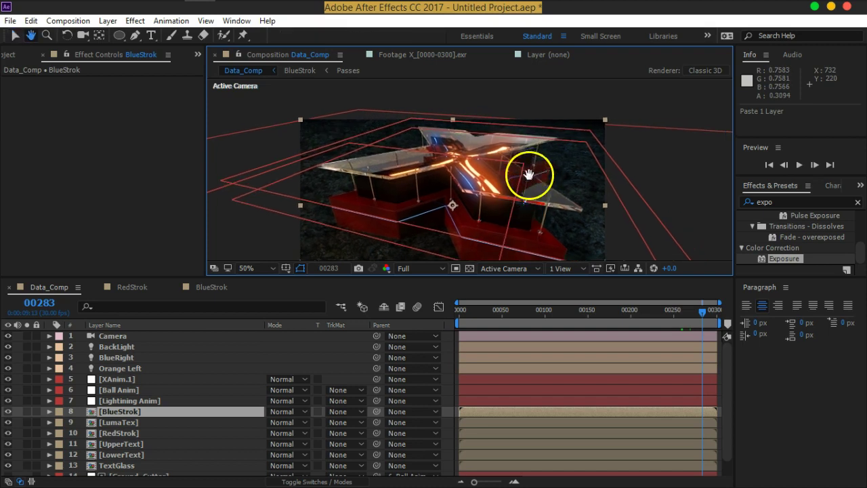
pyautogui.scroll(2, 531, 177)
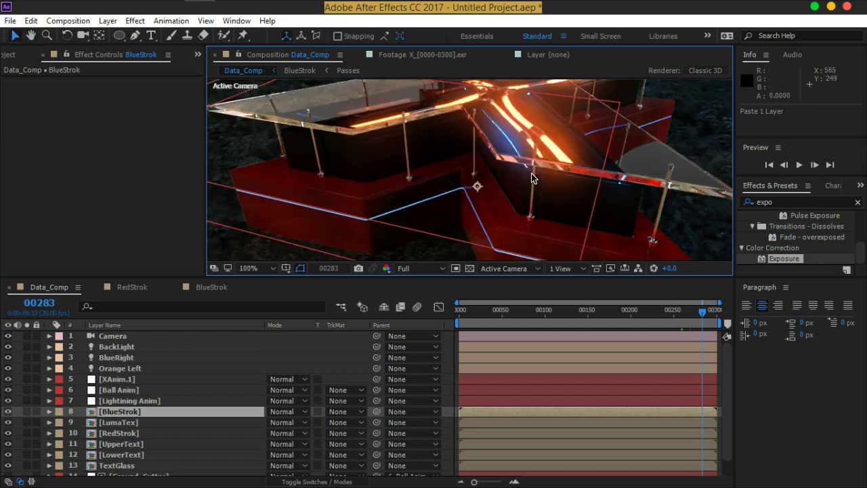
pyautogui.moveTo(523, 152); pyautogui.dragTo(540, 210)
pyautogui.press('v')
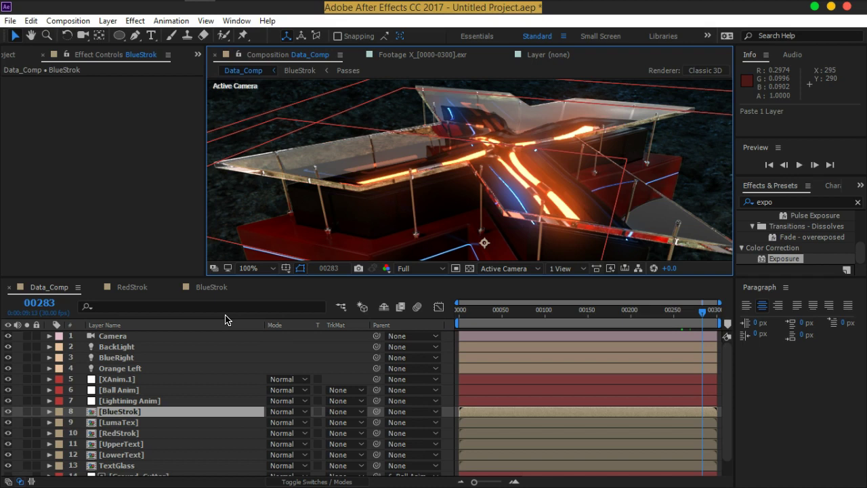
pyautogui.click(764, 201)
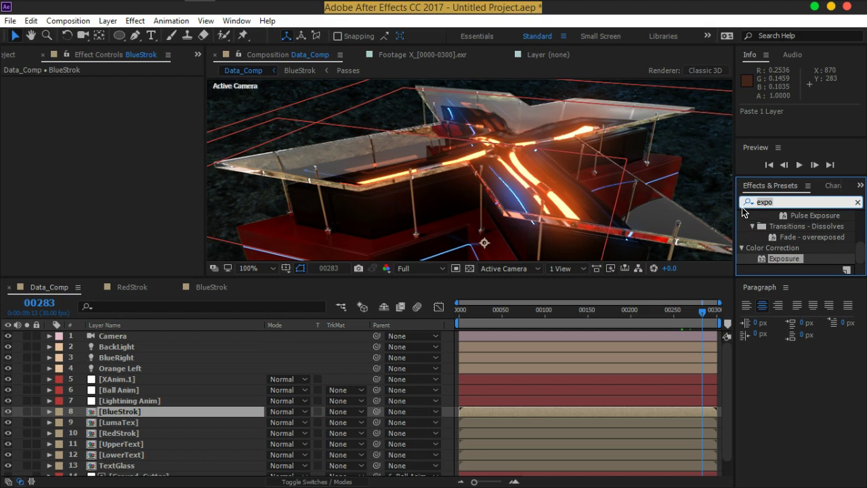
# Search 'sab' in Effects & Presets and select the Saber effect.
pyautogui.write('sab')
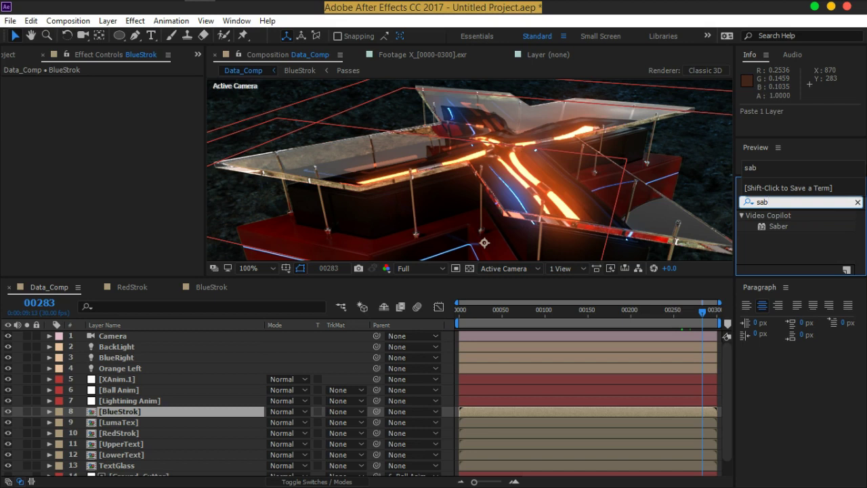
pyautogui.press('Return')
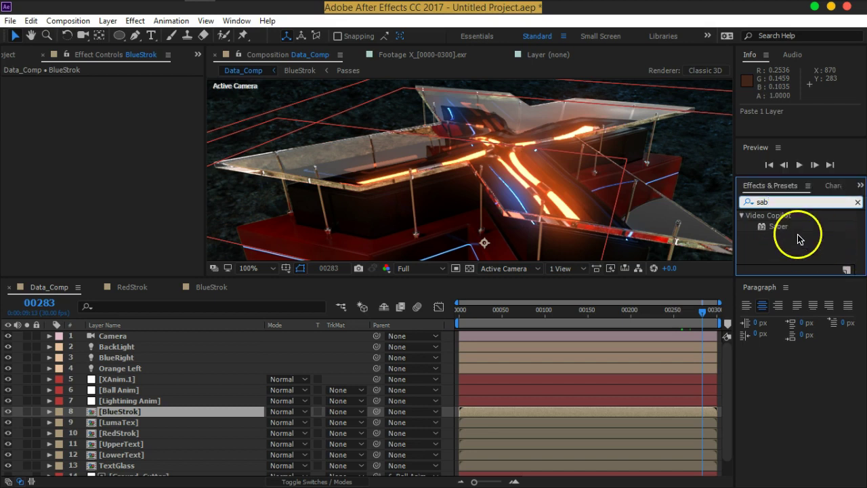
pyautogui.click(782, 231)
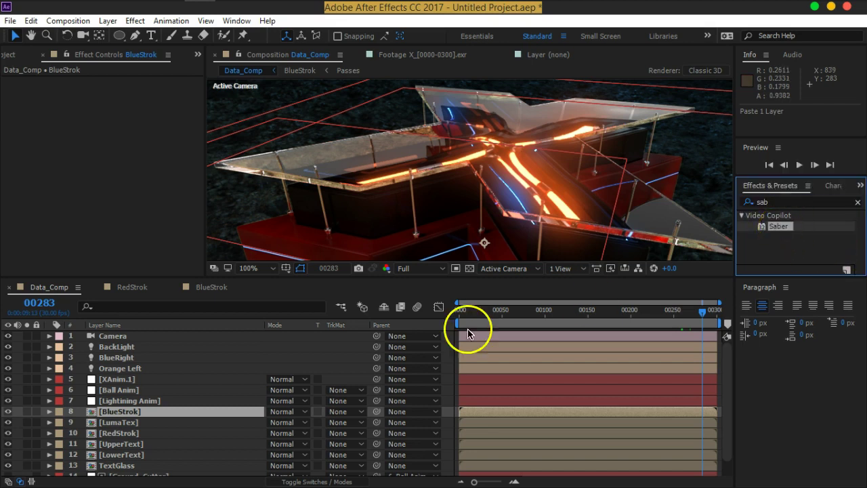
# Add a black solid named BlueLight above BlueStrok and make it a 3D layer.
pyautogui.click(120, 412)
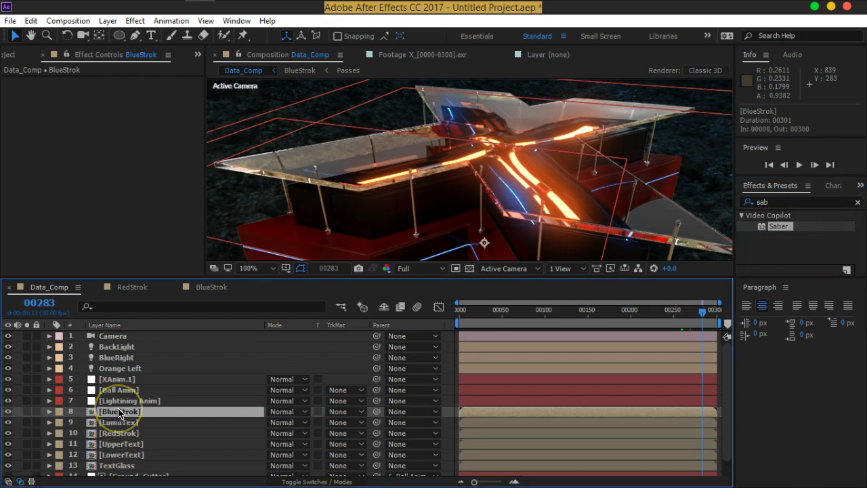
pyautogui.hotkey('ctrl', 'y')
pyautogui.write('BlueLight')
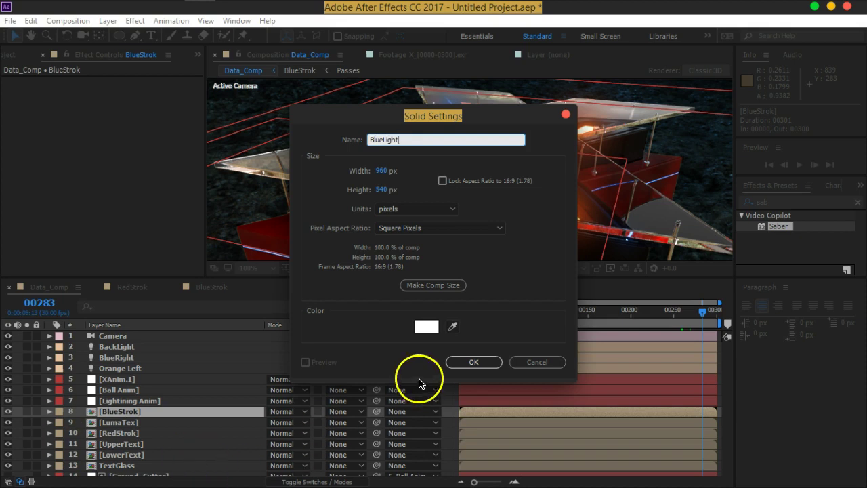
pyautogui.click(439, 329)
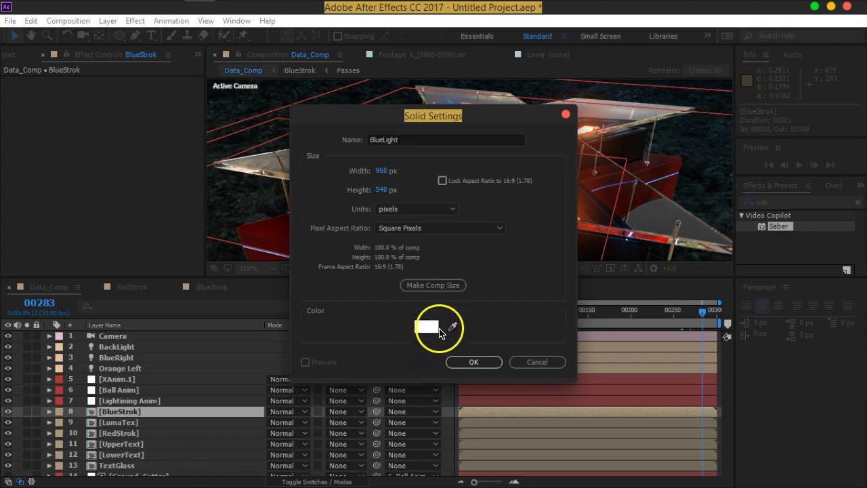
pyautogui.moveTo(139, 228); pyautogui.dragTo(14, 306)
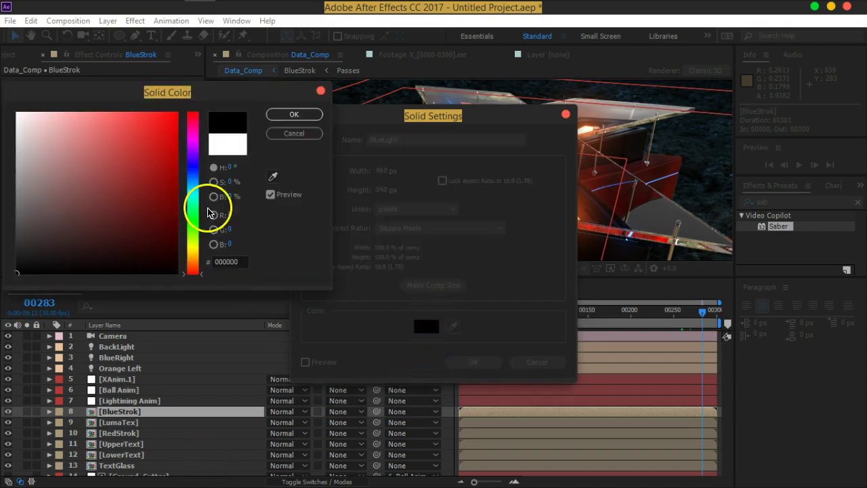
pyautogui.click(286, 117)
pyautogui.click(477, 363)
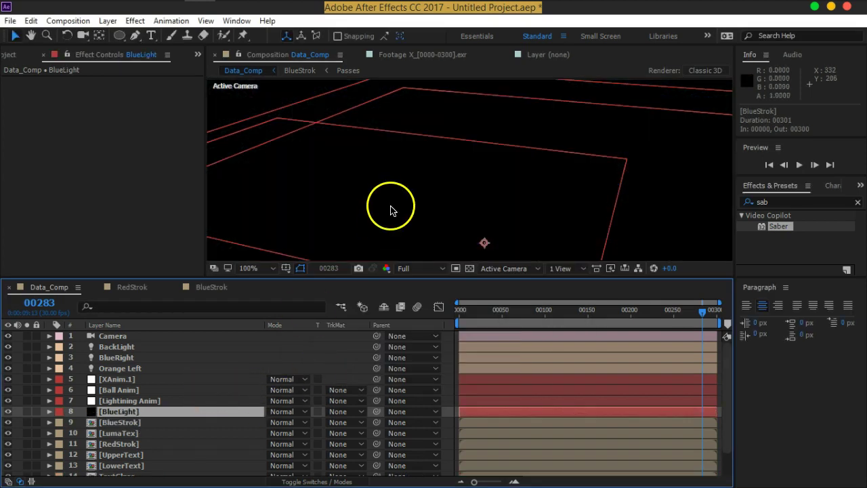
pyautogui.press(',')
pyautogui.press(',')
pyautogui.press('F4')
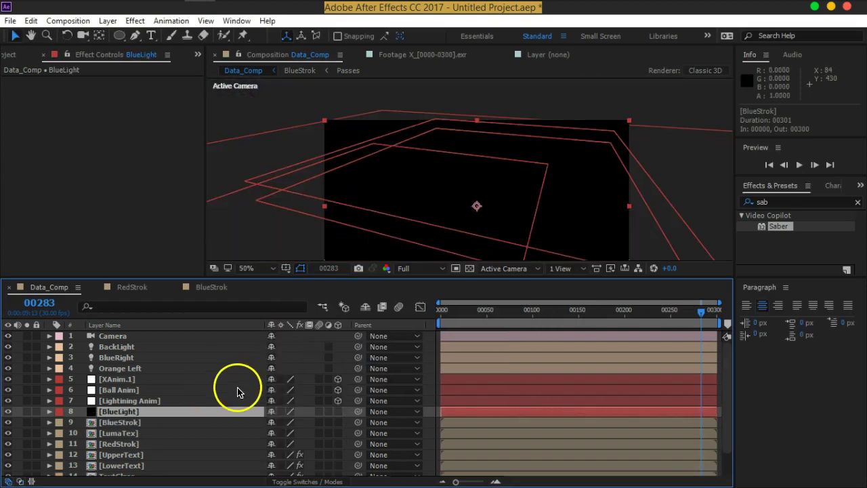
pyautogui.click(338, 412)
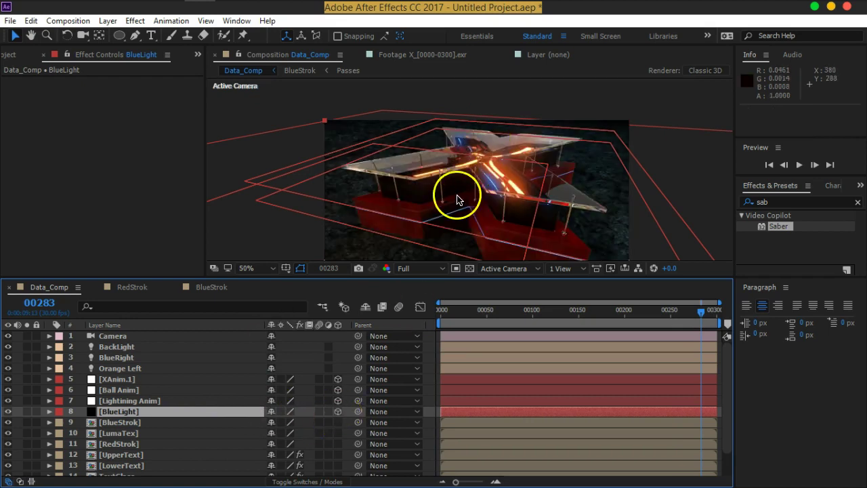
pyautogui.click(120, 382)
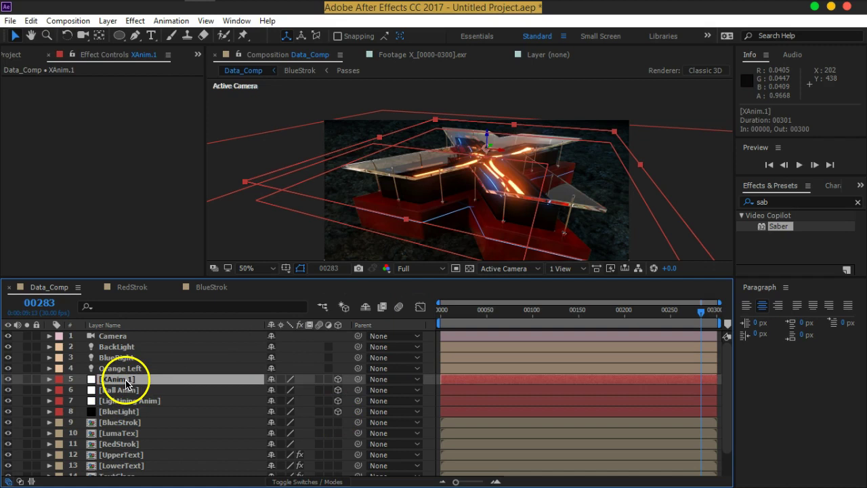
# Parent BlueLight to XAnim.1 and set its Position to 0,0,0.
pyautogui.click(119, 412)
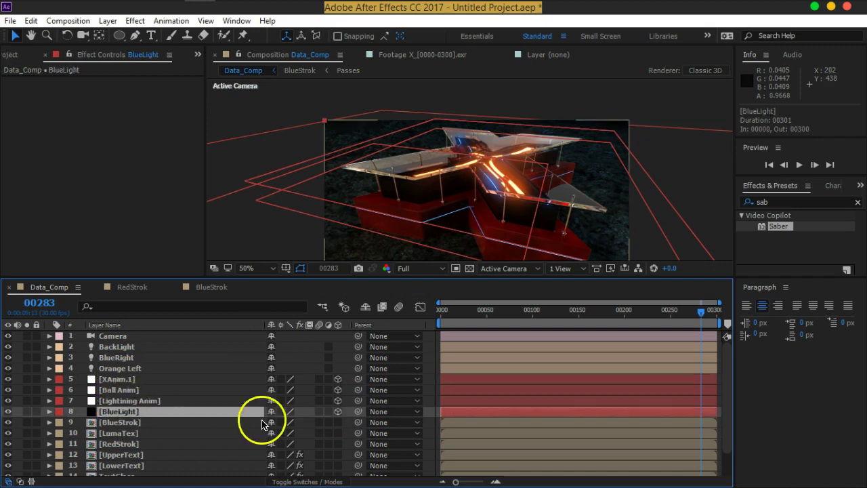
pyautogui.moveTo(357, 411); pyautogui.dragTo(118, 386)
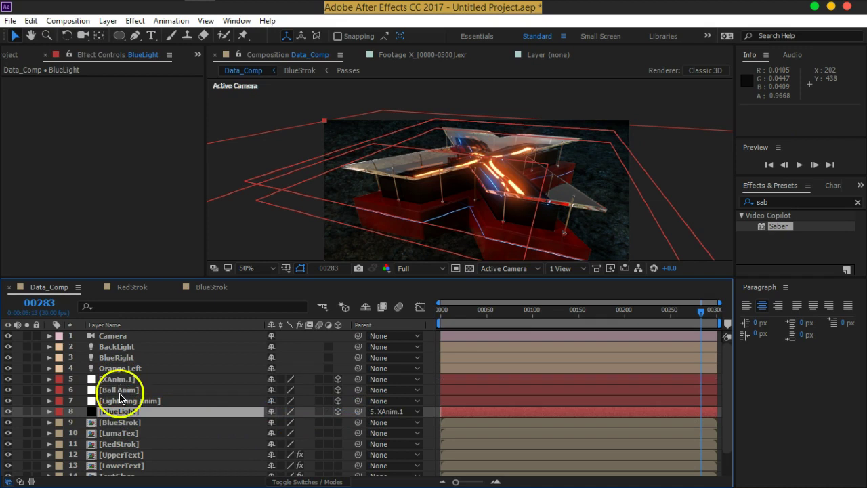
pyautogui.press('p')
pyautogui.click(275, 421)
pyautogui.press('Tab')
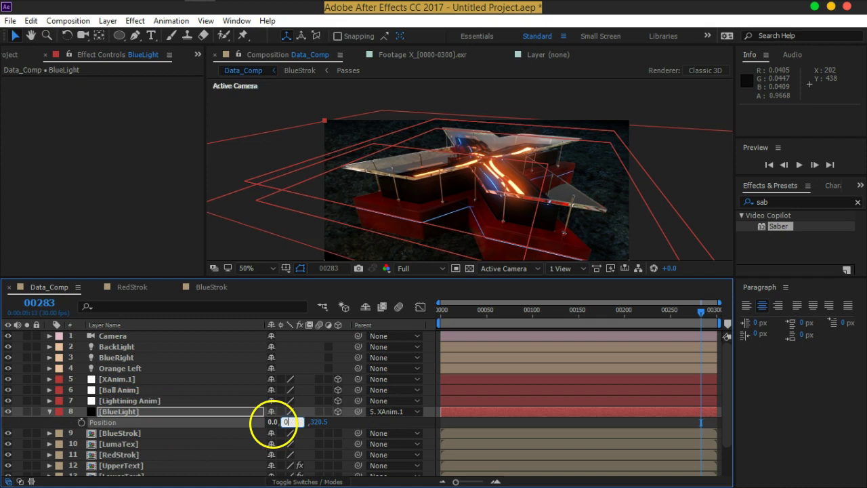
pyautogui.write('0')
pyautogui.press('Tab')
pyautogui.press('Return')
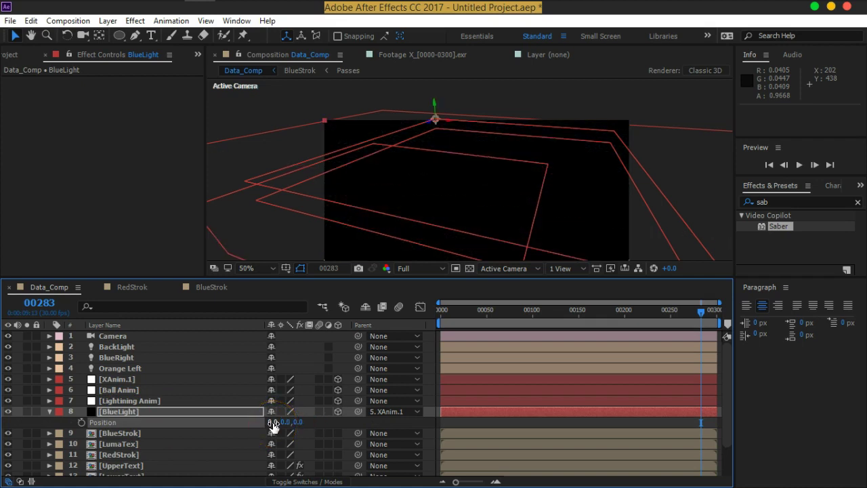
pyautogui.click(197, 423)
# Reset BlueLight's Orientation to 0,0,0 and lower its Opacity to 70%.
pyautogui.press('r')
pyautogui.click(272, 422)
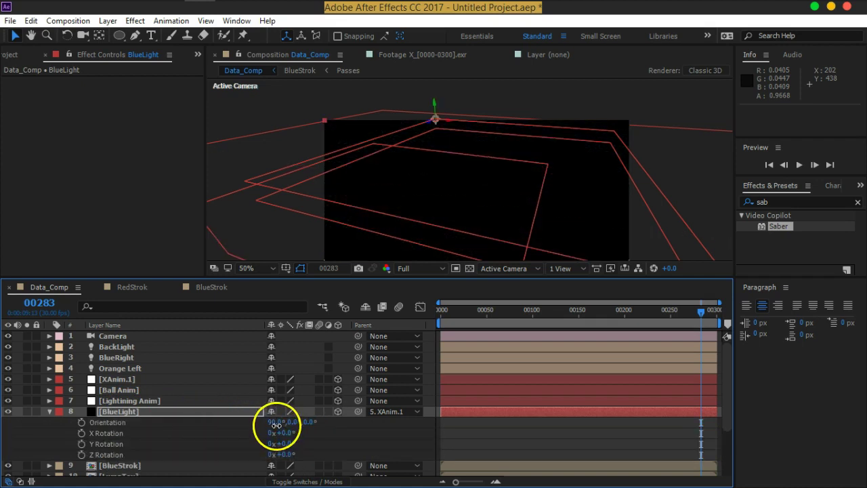
pyautogui.press('Return')
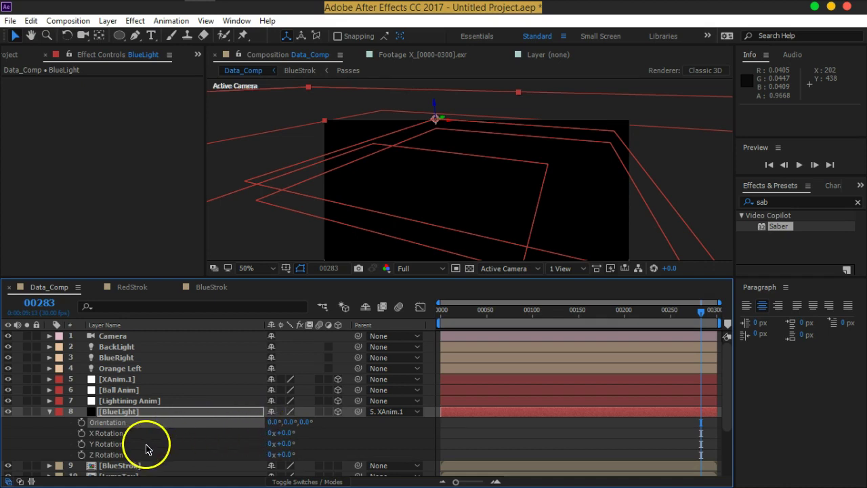
pyautogui.click(49, 411)
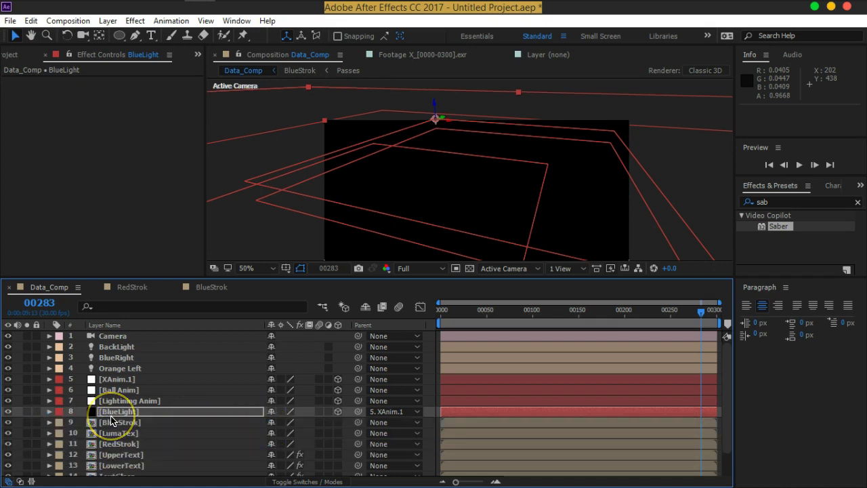
pyautogui.press('t')
pyautogui.moveTo(275, 422); pyautogui.dragTo(253, 425)
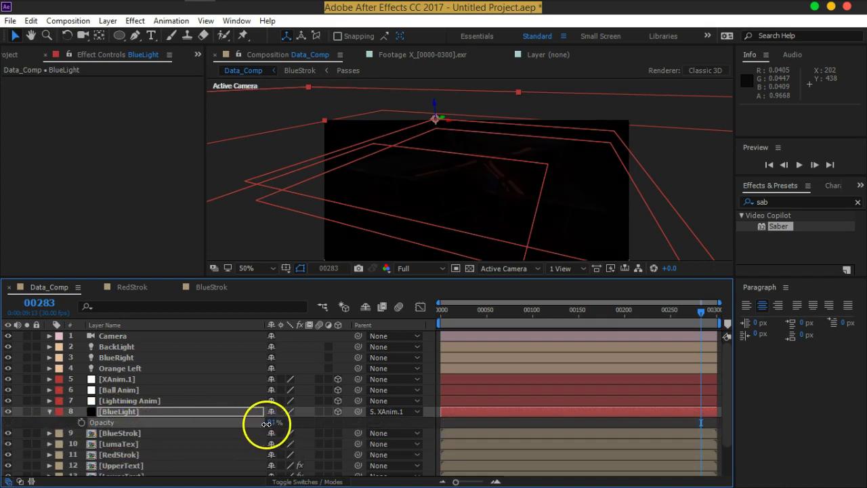
# Scrub the timeline and adjust the view to check the dimmed glass X scene.
pyautogui.moveTo(702, 310)
pyautogui.mouseDown()
pyautogui.moveTo(598, 308)
pyautogui.moveTo(728, 317)
pyautogui.mouseUp()
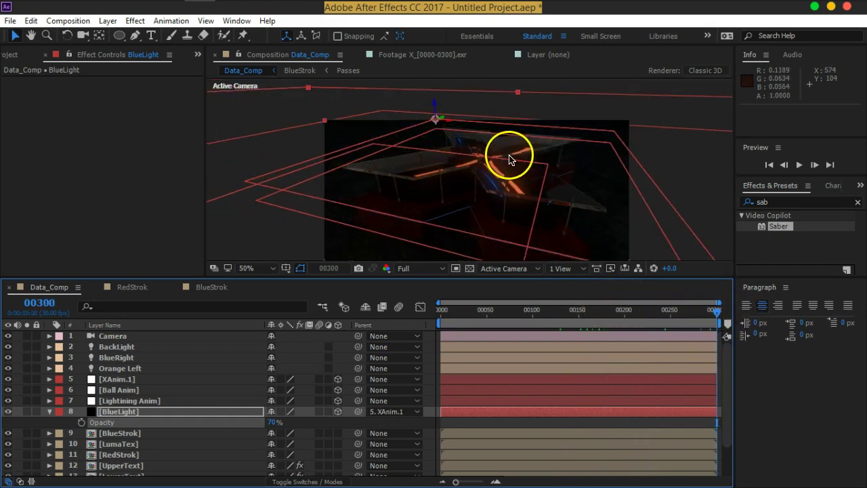
pyautogui.moveTo(492, 158); pyautogui.dragTo(499, 171)
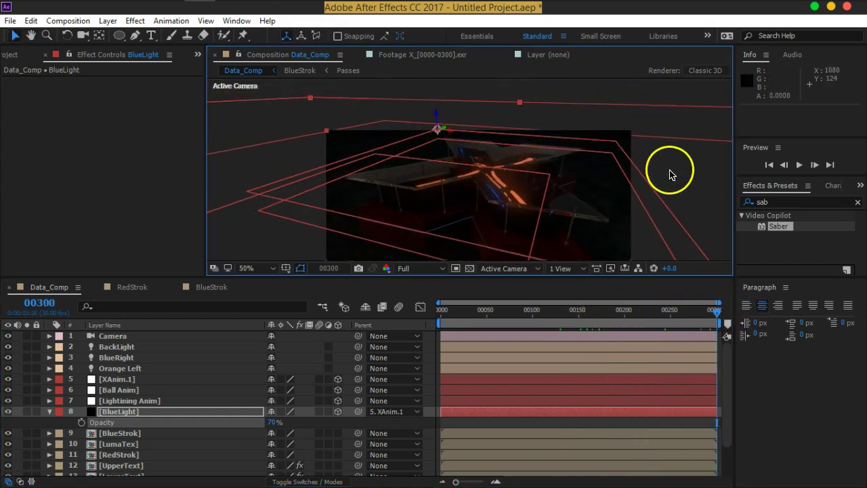
pyautogui.scroll(1, 502, 168)
pyautogui.scroll(1, 484, 157)
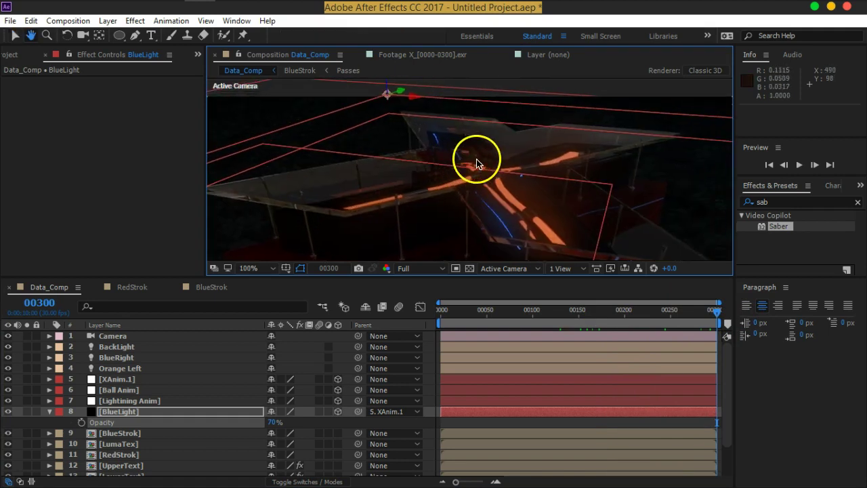
pyautogui.click(128, 414)
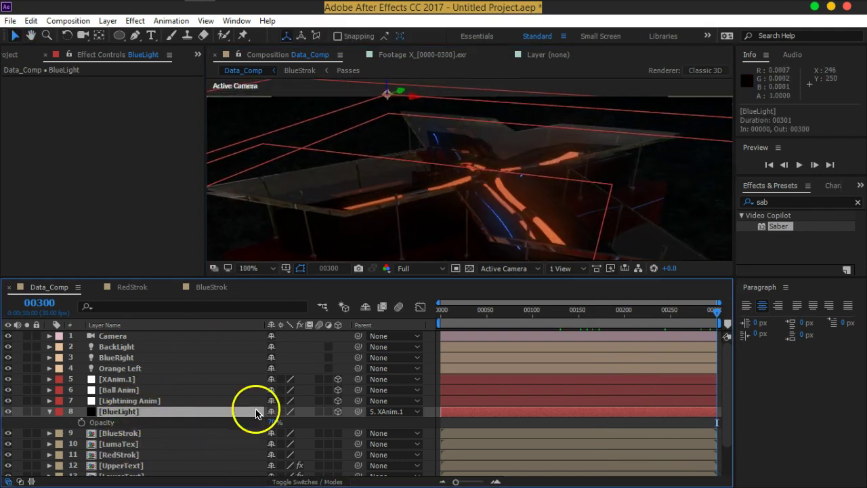
pyautogui.moveTo(500, 187); pyautogui.dragTo(513, 194)
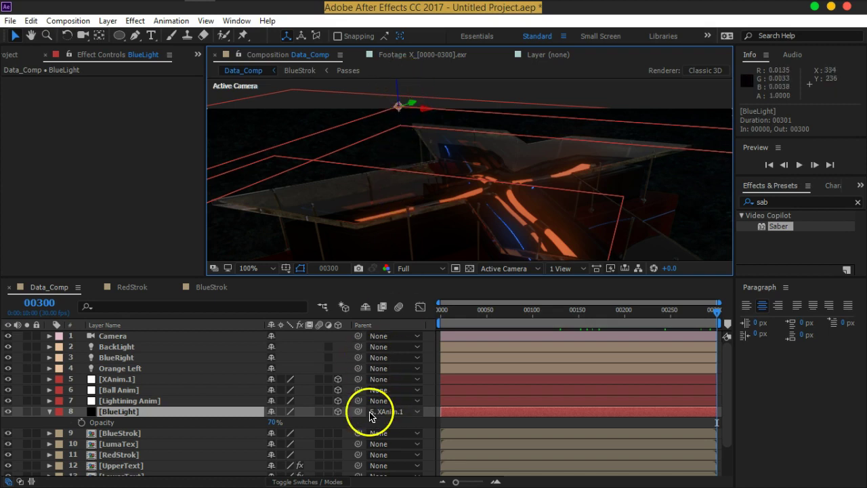
pyautogui.scroll(-3, 296, 450)
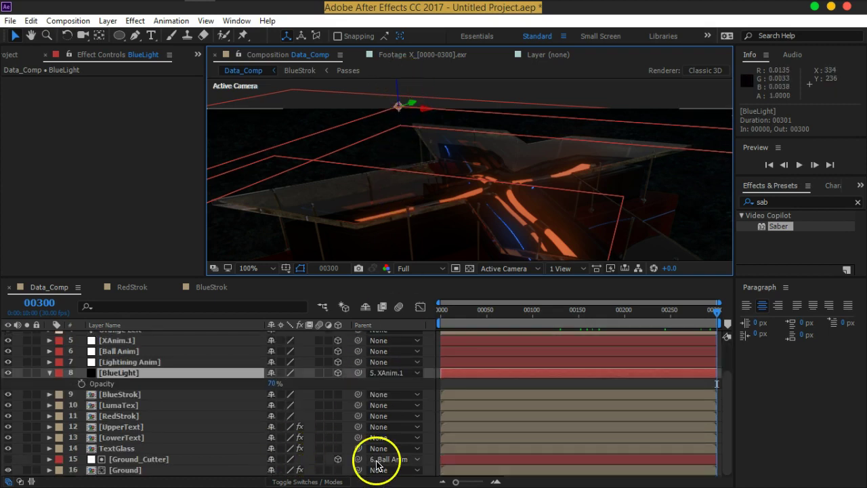
# Set the Parent of both BlueLight and Ground_Cutter to None.
pyautogui.click(405, 373)
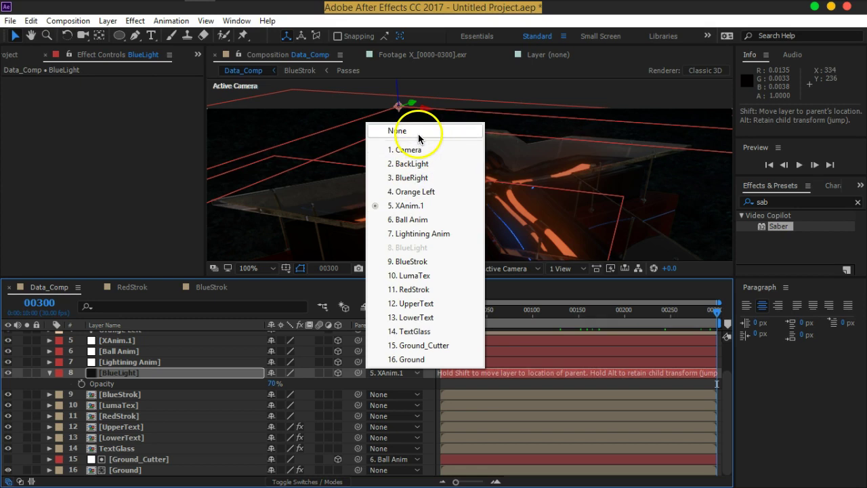
pyautogui.click(419, 135)
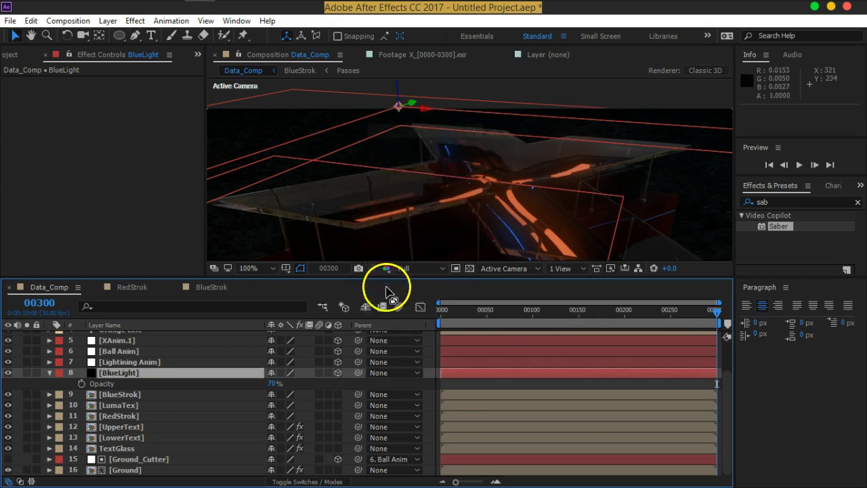
pyautogui.click(380, 460)
pyautogui.click(398, 220)
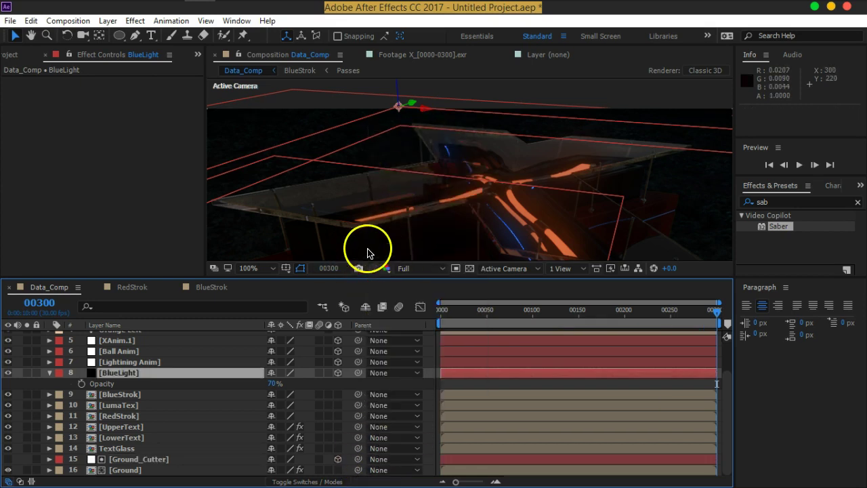
pyautogui.moveTo(426, 233); pyautogui.dragTo(440, 247)
pyautogui.press('v')
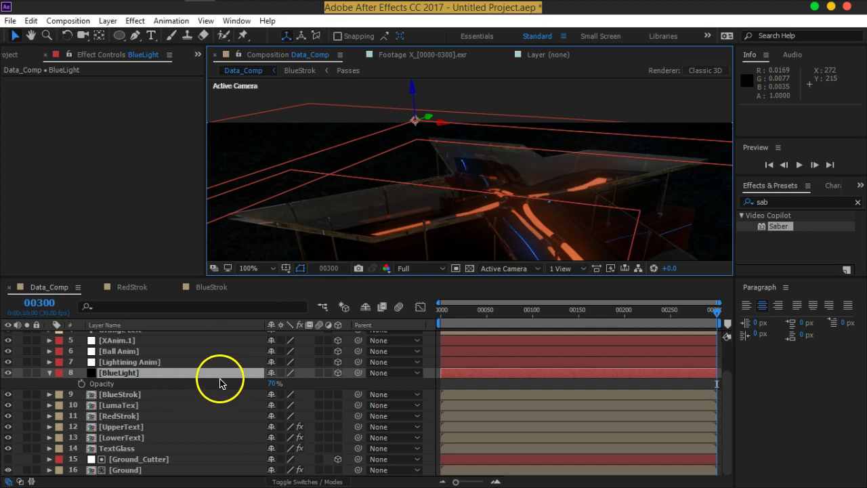
# Using the Pen tool on BlueLight, place the first five mask points along the glass X edges.
pyautogui.click(135, 35)
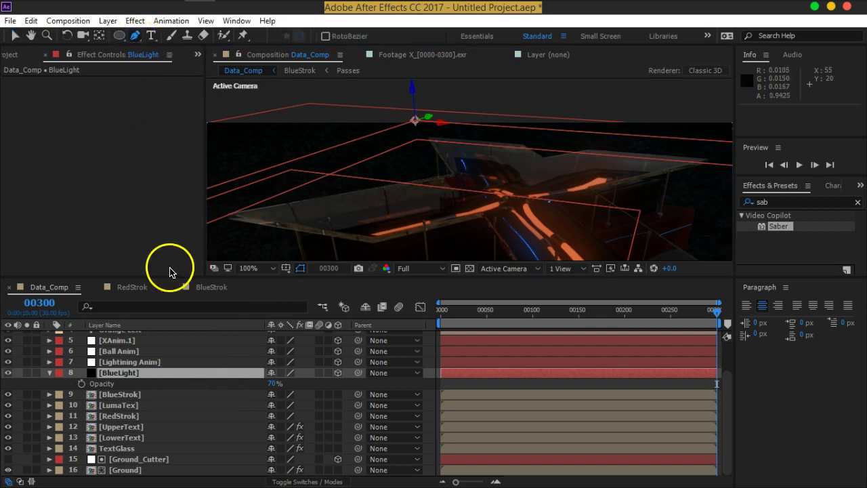
pyautogui.click(145, 373)
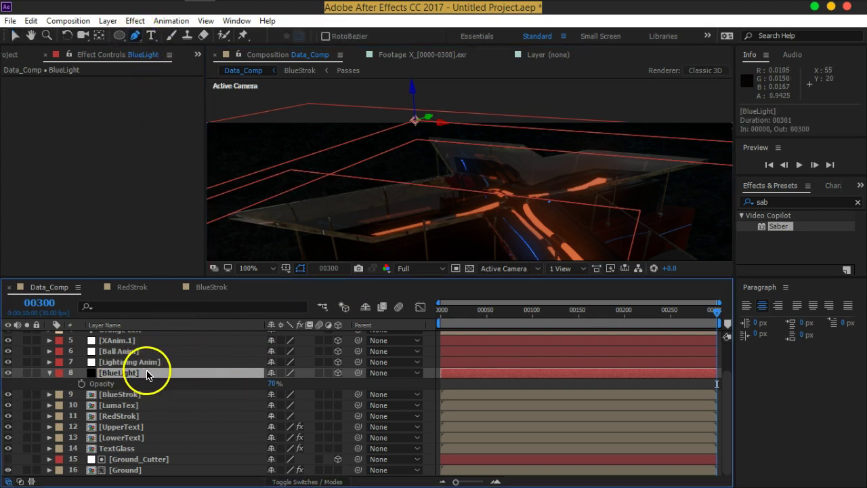
pyautogui.moveTo(465, 178); pyautogui.dragTo(461, 145)
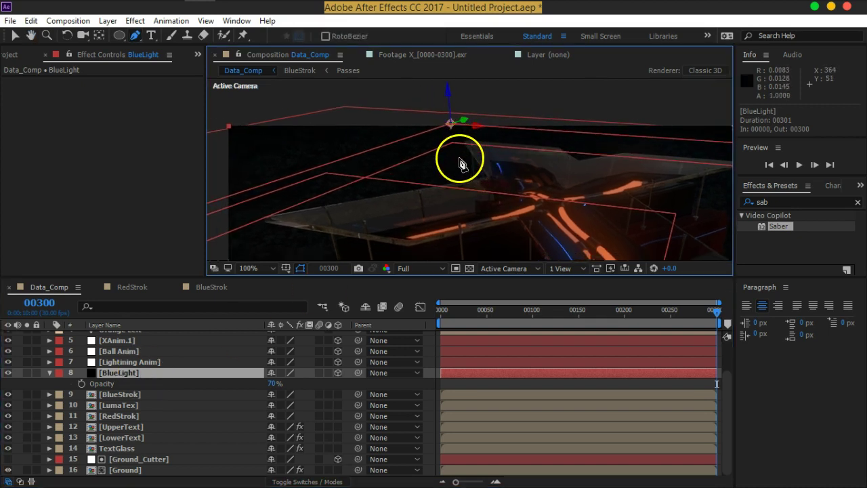
pyautogui.click(465, 140)
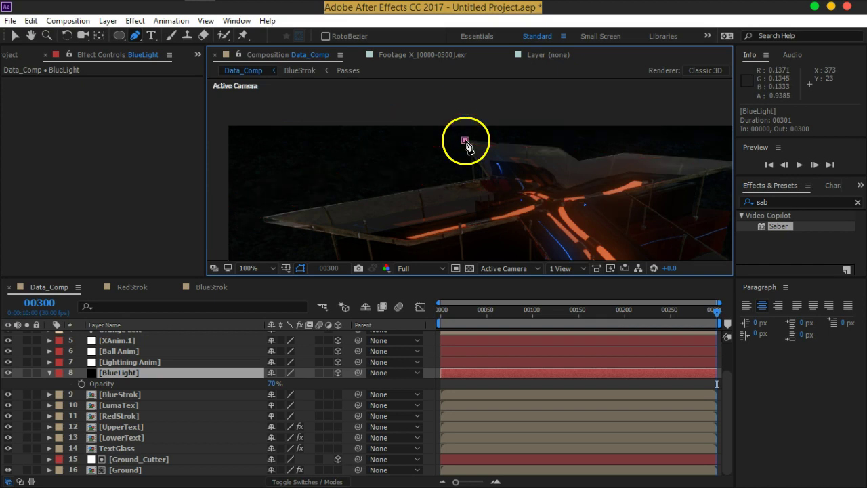
pyautogui.click(489, 179)
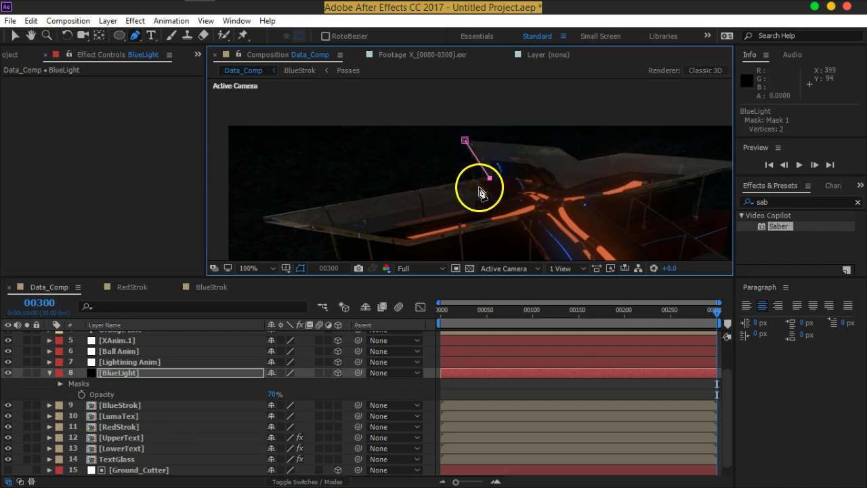
pyautogui.click(264, 218)
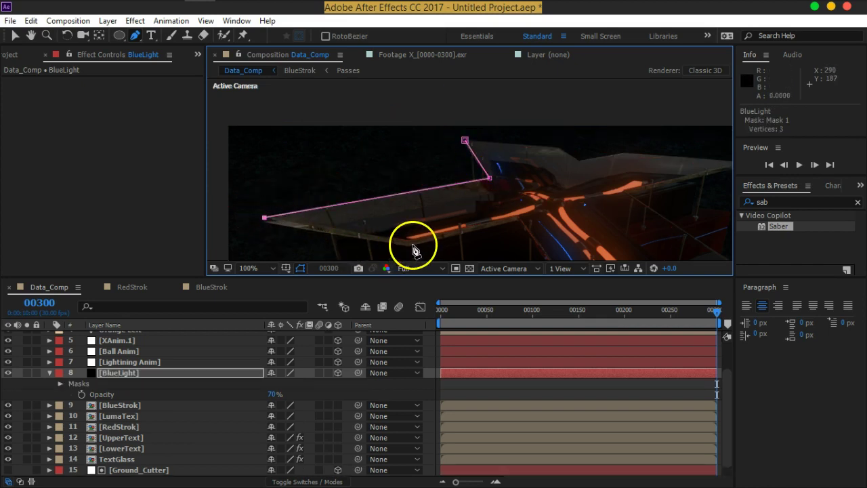
pyautogui.click(408, 241)
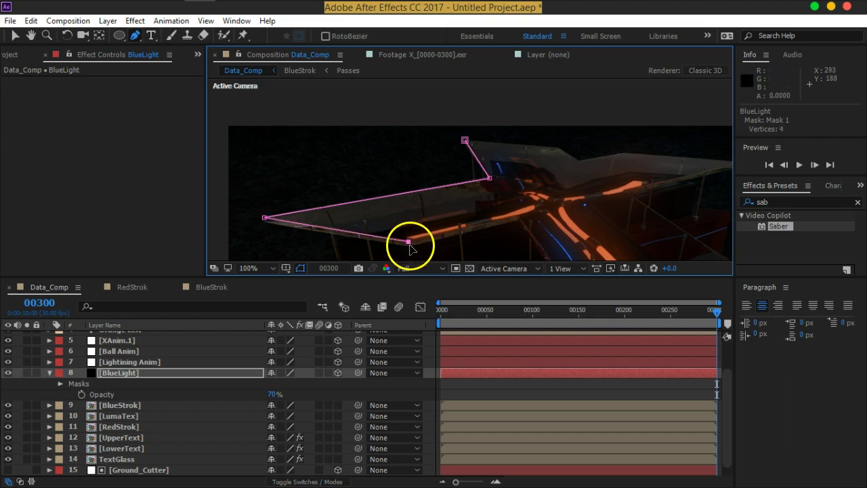
pyautogui.click(518, 217)
# Continue the mask around the right and back glass edges and close it on the first point.
pyautogui.moveTo(571, 233); pyautogui.dragTo(520, 149)
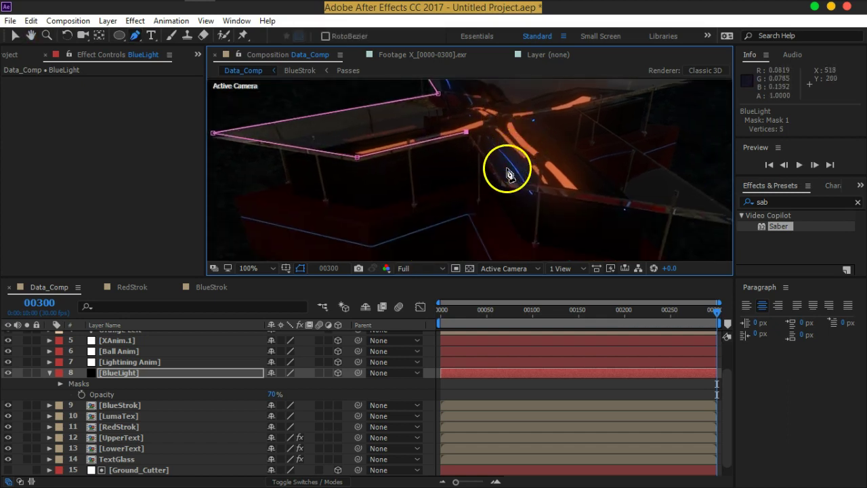
pyautogui.click(503, 183)
pyautogui.hscroll(2, 494, 197)
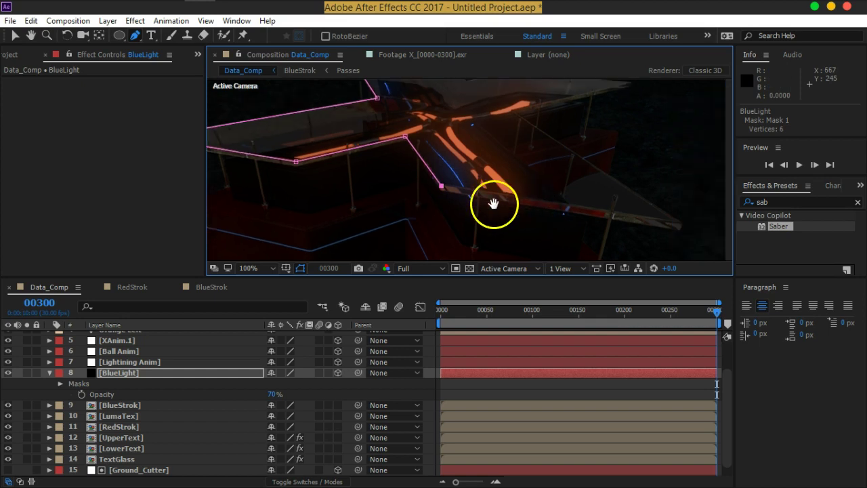
pyautogui.hscroll(2, 542, 210)
pyautogui.click(600, 233)
pyautogui.scroll(2, 533, 180)
pyautogui.hscroll(-2, 590, 223)
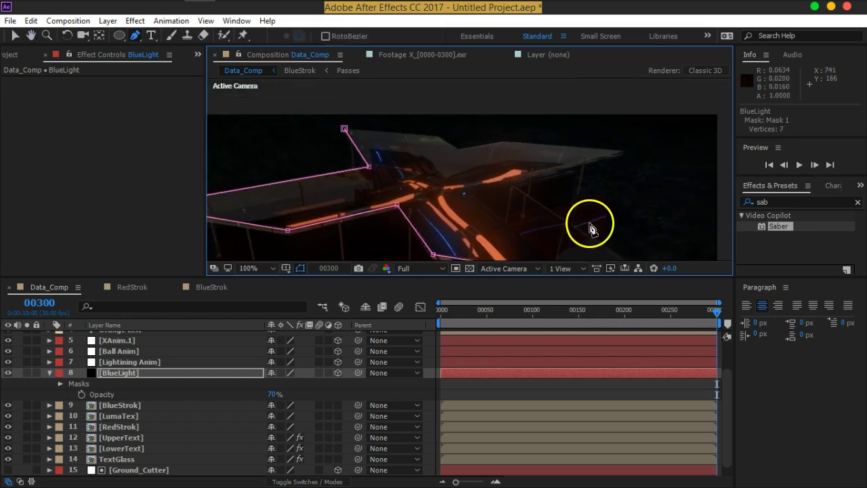
pyautogui.click(505, 181)
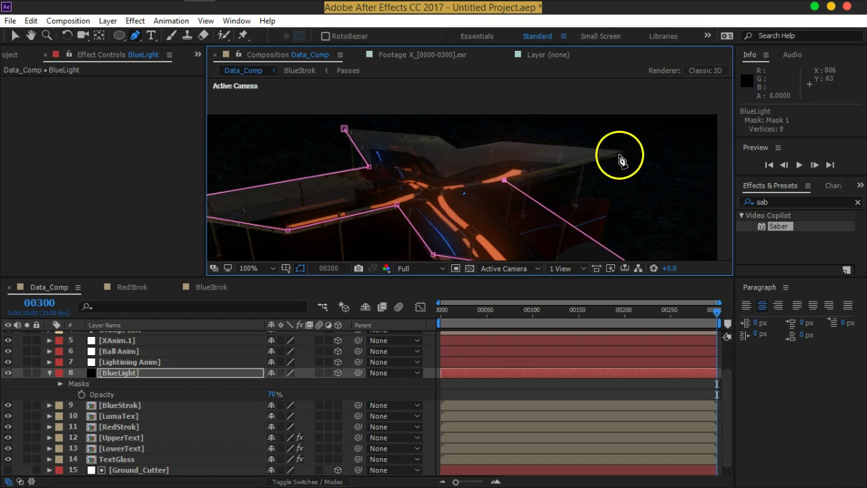
pyautogui.click(503, 141)
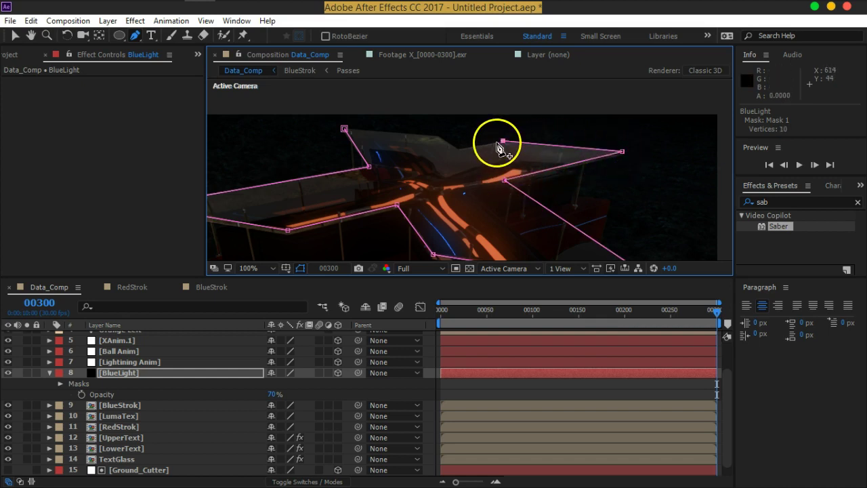
pyautogui.click(460, 149)
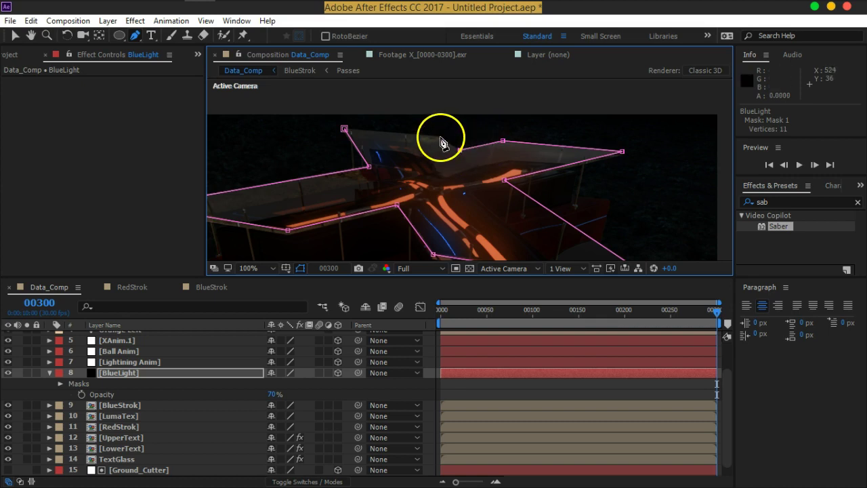
pyautogui.click(439, 138)
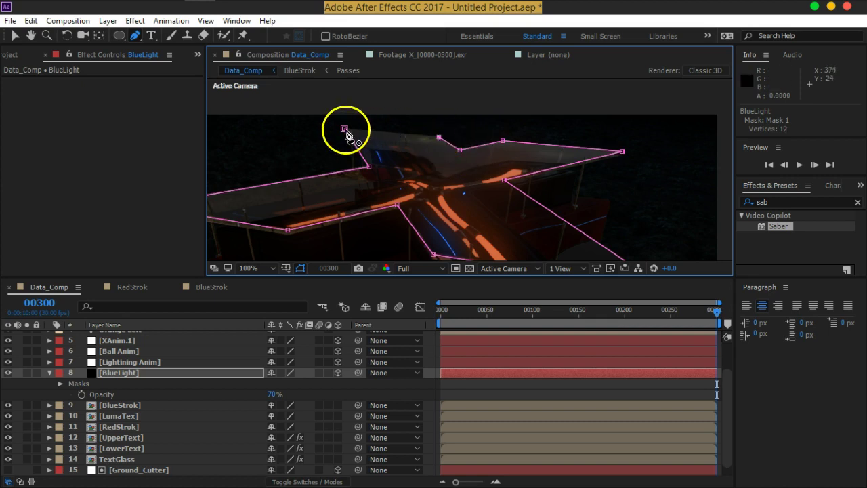
pyautogui.click(344, 129)
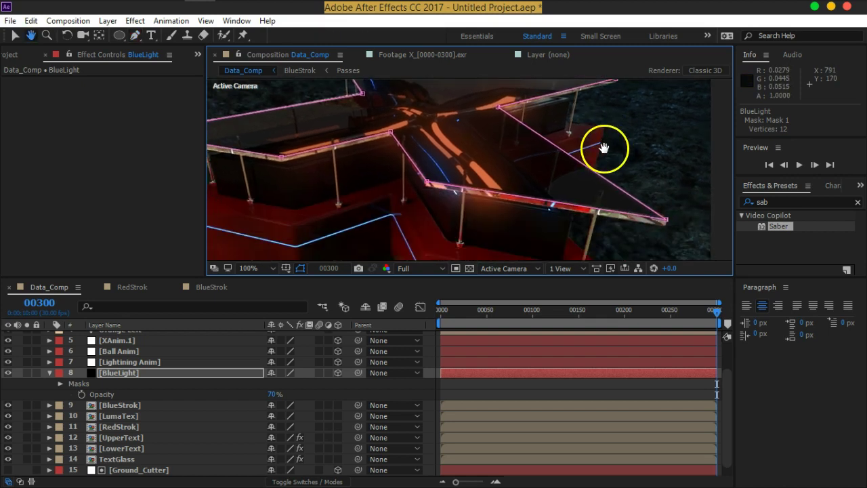
# Pan and zoom out to check the finished mask outline on the whole glass X.
pyautogui.moveTo(604, 148); pyautogui.dragTo(639, 160)
pyautogui.press(',')
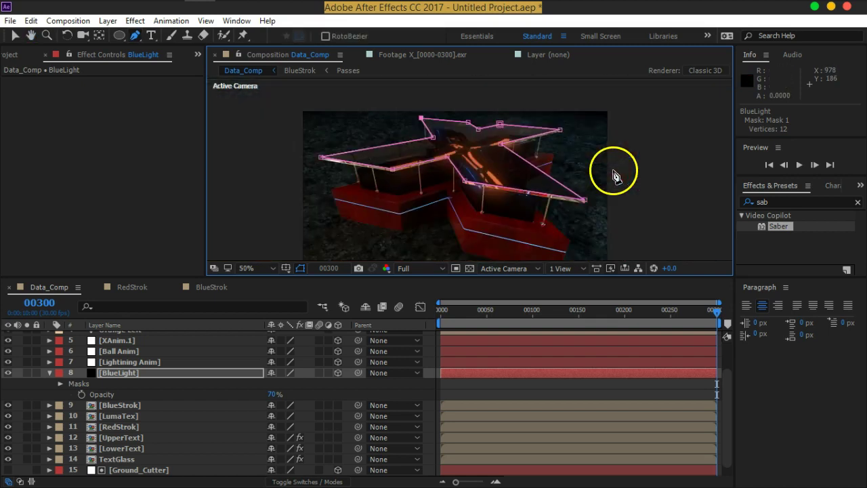
pyautogui.press('.')
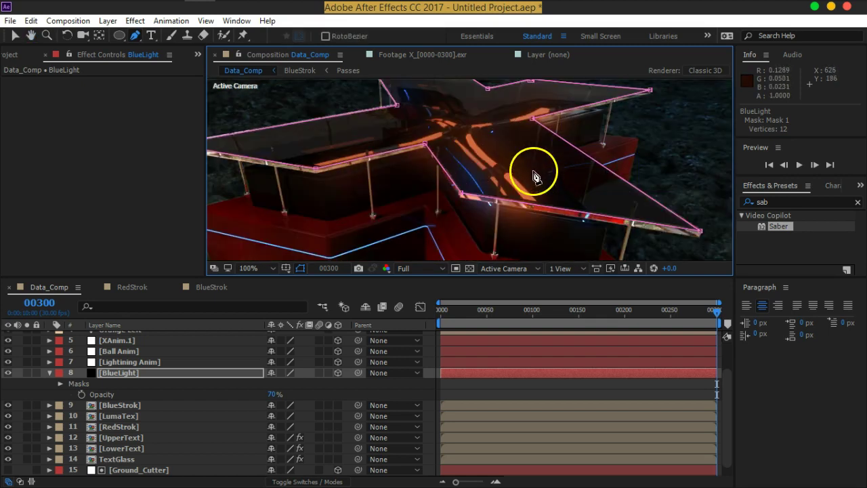
pyautogui.press(',')
# Raise BlueLight's Opacity to 100% and review the masked solid at different frames.
pyautogui.moveTo(718, 312)
pyautogui.mouseDown()
pyautogui.moveTo(560, 313)
pyautogui.moveTo(609, 312)
pyautogui.mouseUp()
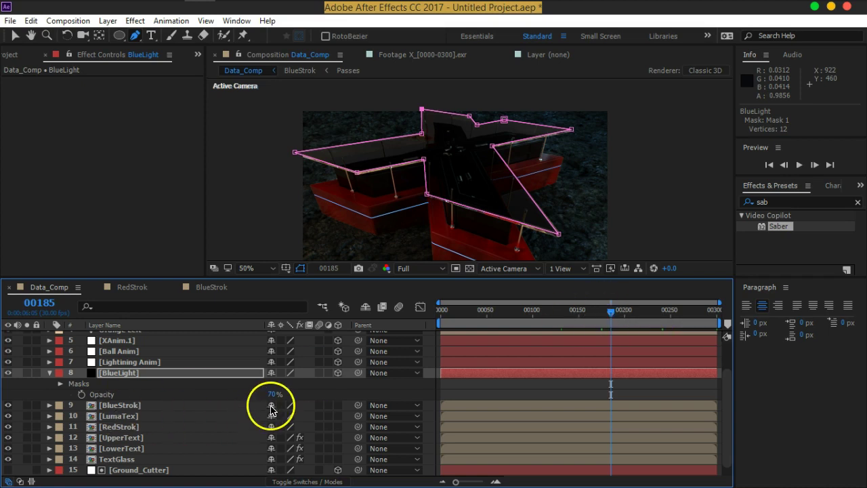
pyautogui.moveTo(272, 394); pyautogui.dragTo(480, 387)
pyautogui.click(385, 397)
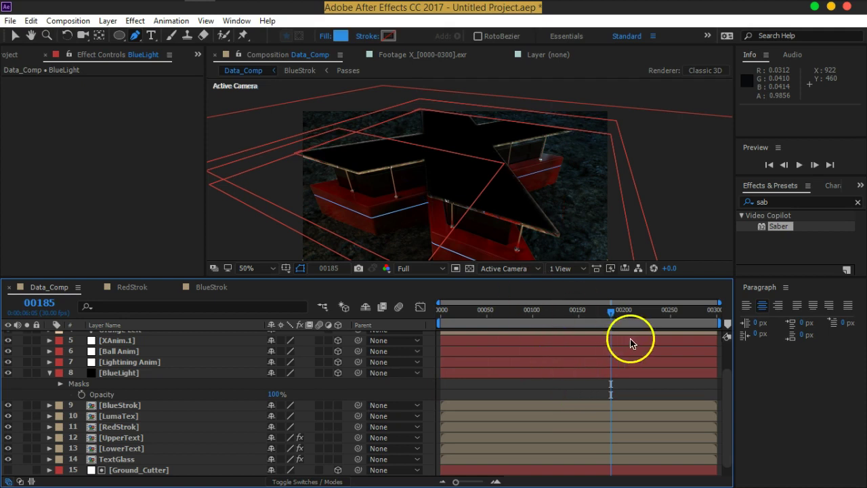
pyautogui.moveTo(610, 313)
pyautogui.mouseDown()
pyautogui.moveTo(575, 317)
pyautogui.moveTo(629, 315)
pyautogui.mouseUp()
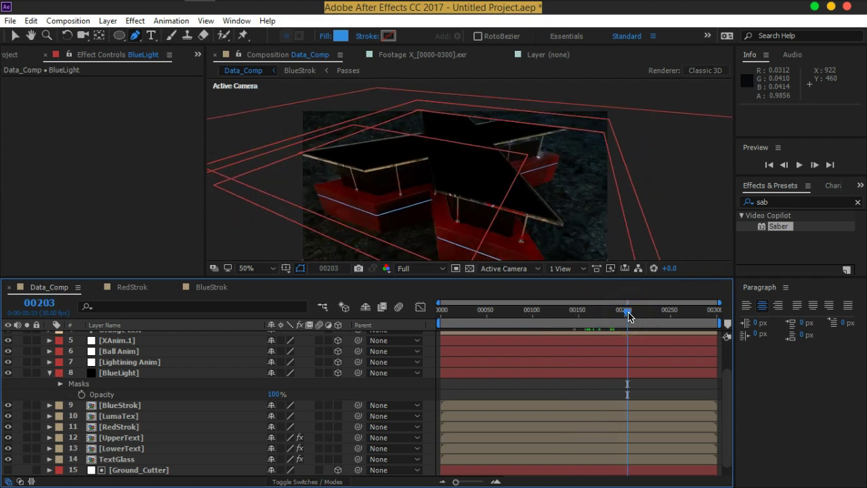
pyautogui.click(12, 36)
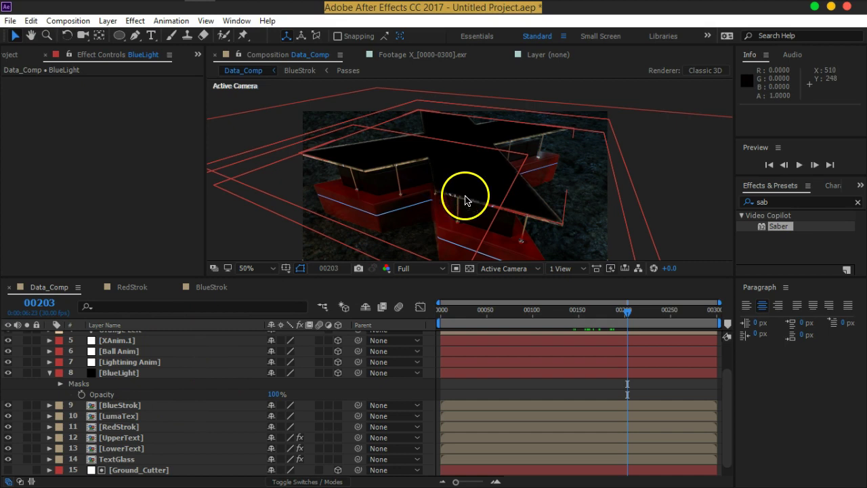
pyautogui.click(51, 372)
pyautogui.click(107, 373)
# Apply Saber to BlueLight and set its Accepts Lights and Accepts Shadows to Off.
pyautogui.click(113, 384)
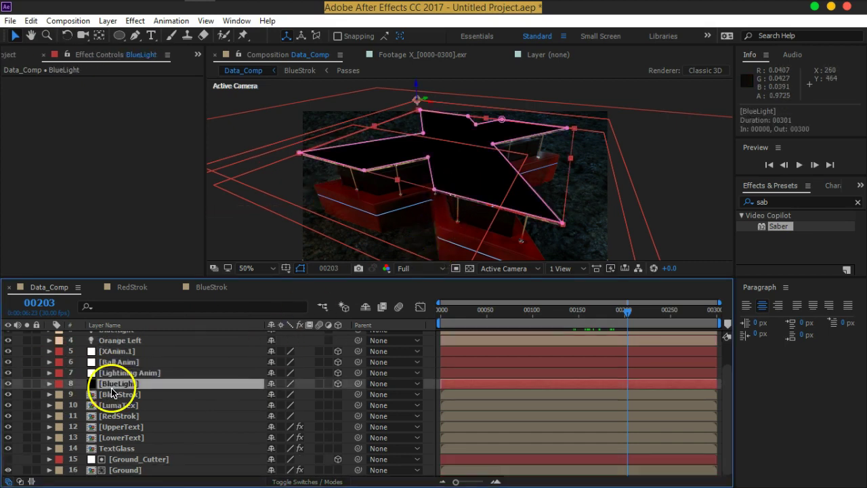
pyautogui.moveTo(779, 226); pyautogui.dragTo(145, 380)
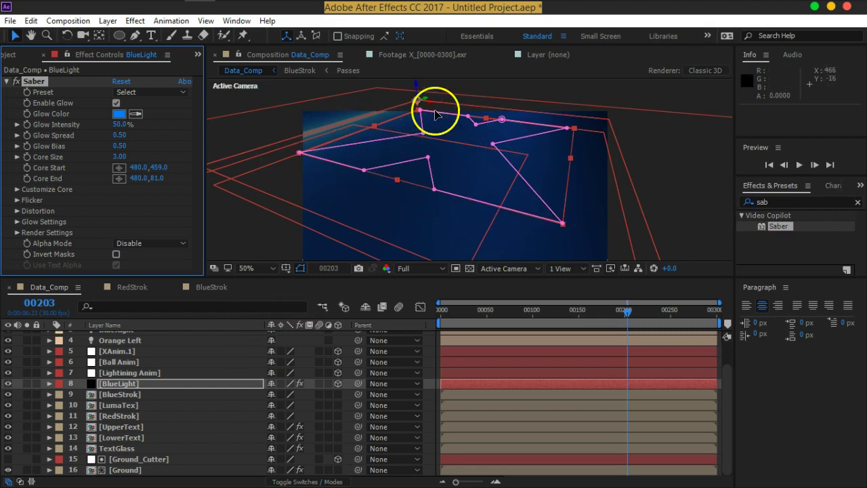
pyautogui.click(151, 384)
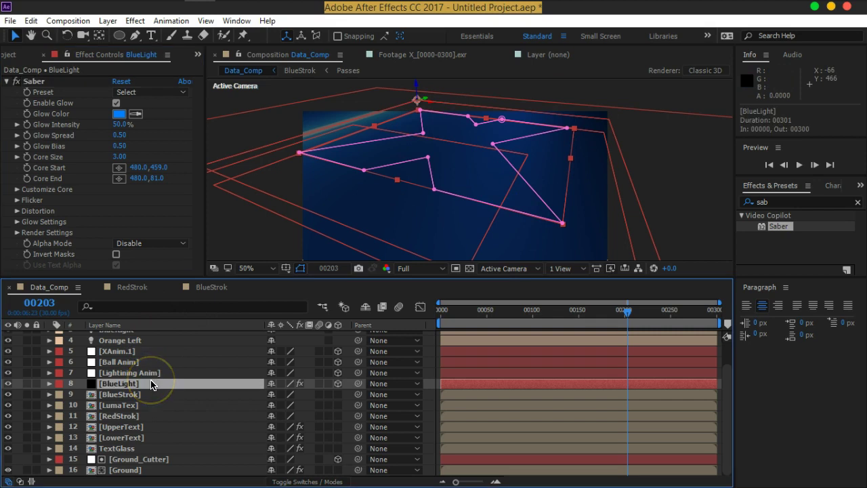
pyautogui.press('a')
pyautogui.press('a')
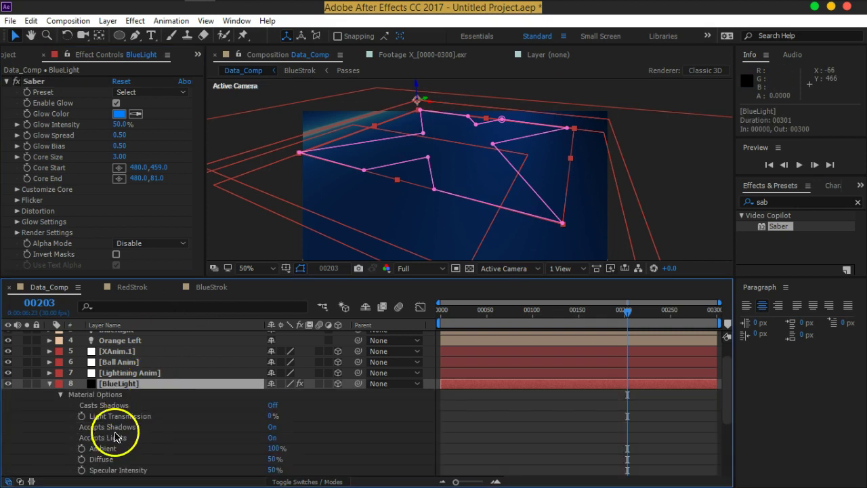
pyautogui.click(115, 441)
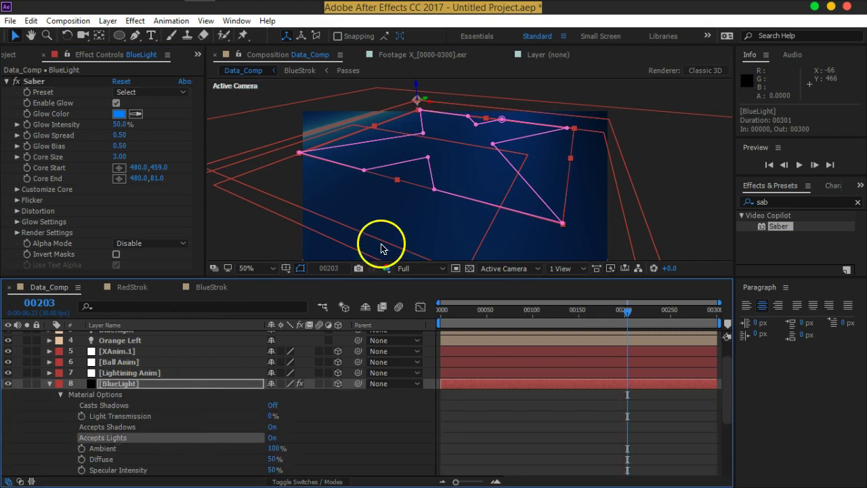
pyautogui.click(271, 438)
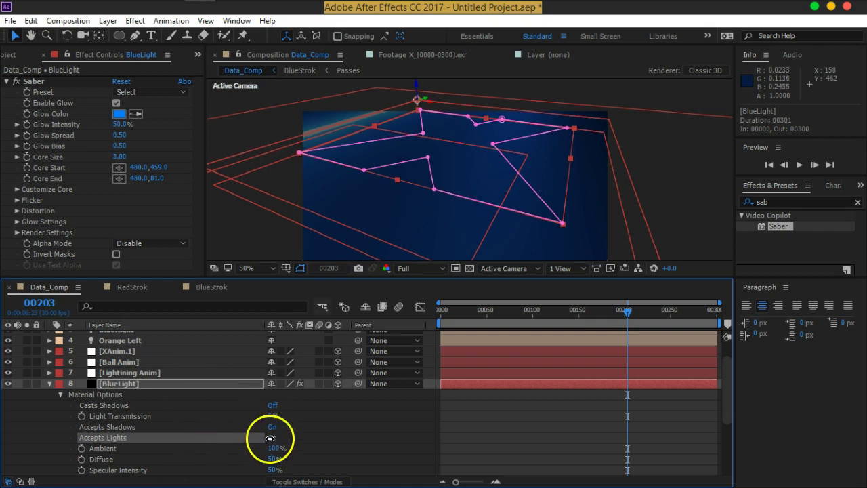
pyautogui.click(274, 428)
pyautogui.click(274, 428)
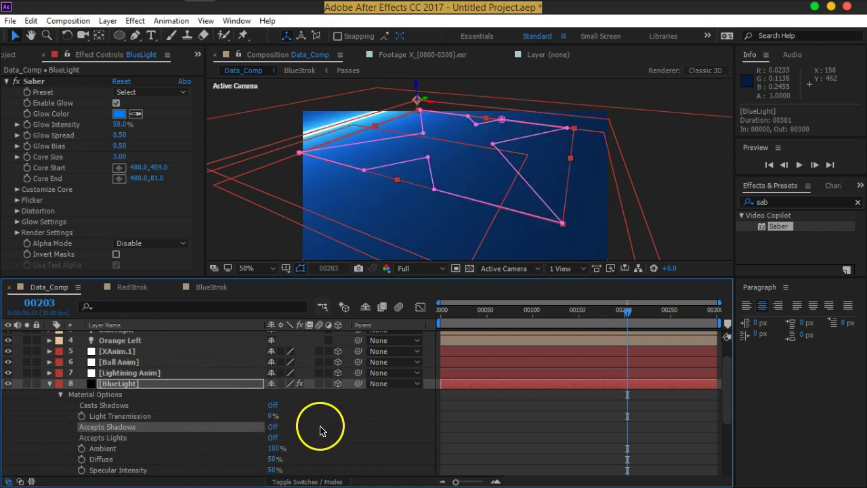
pyautogui.click(49, 383)
# Set the BlueLight layer's blending mode to Add.
pyautogui.press('F2')
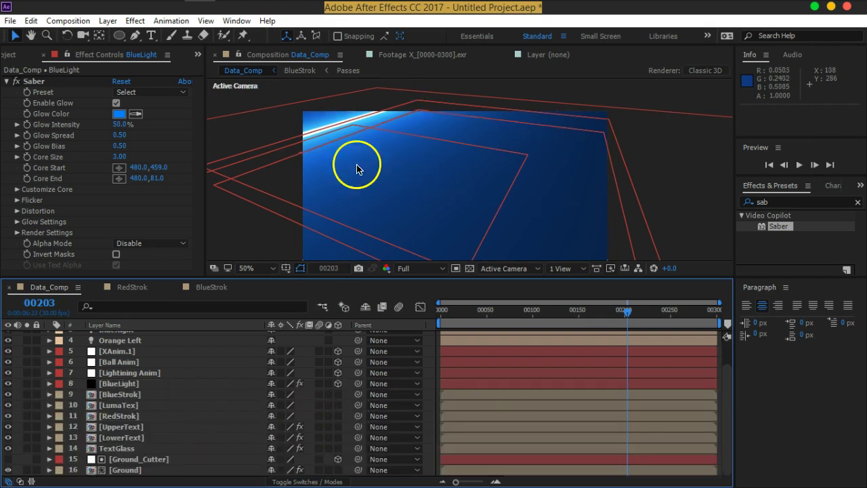
pyautogui.click(152, 385)
pyautogui.press('F4')
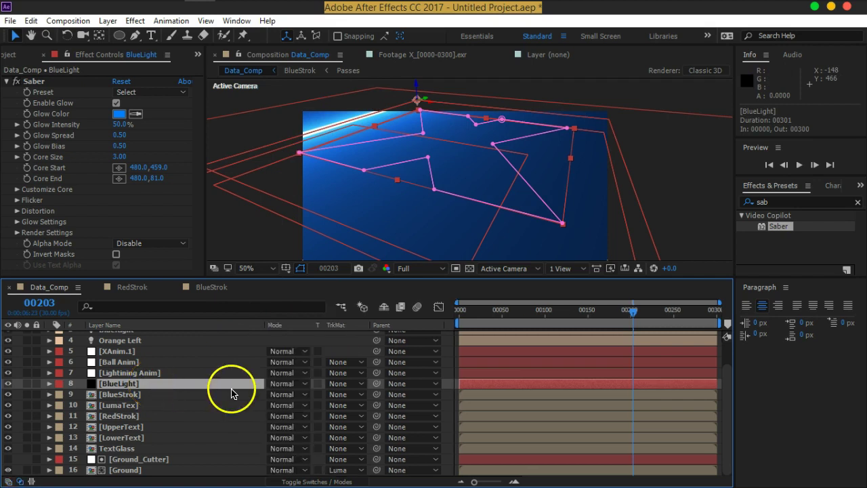
pyautogui.click(275, 389)
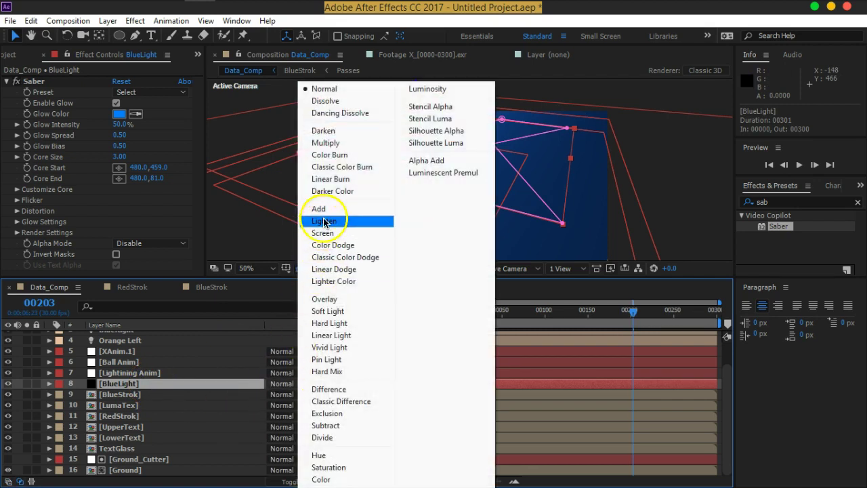
pyautogui.click(326, 209)
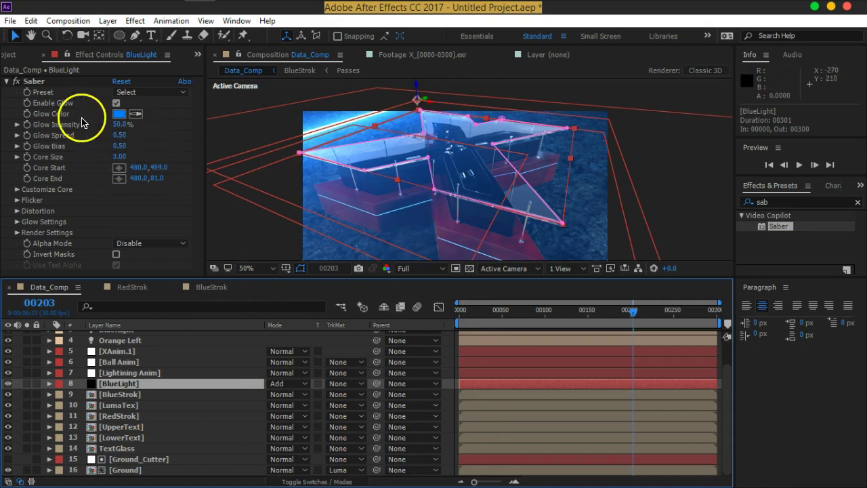
# Try the Energize, Firestorm and Fractal Saber presets, settling on Fuel.
pyautogui.click(126, 92)
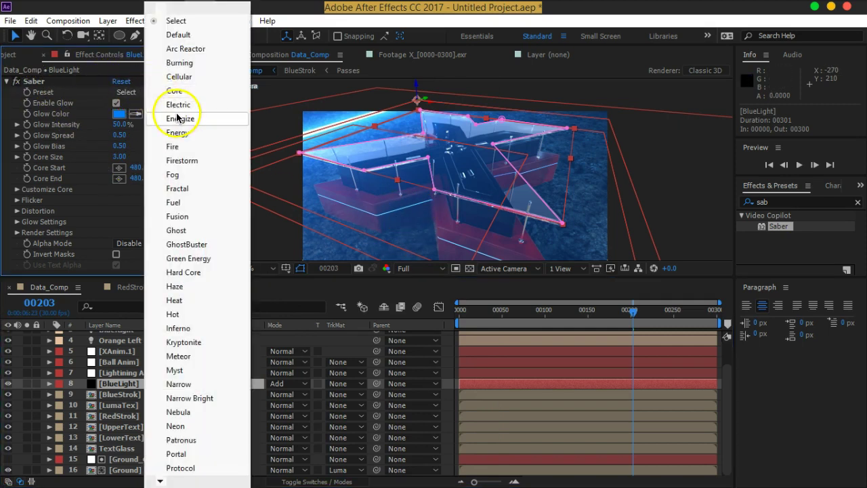
pyautogui.click(178, 119)
pyautogui.click(135, 91)
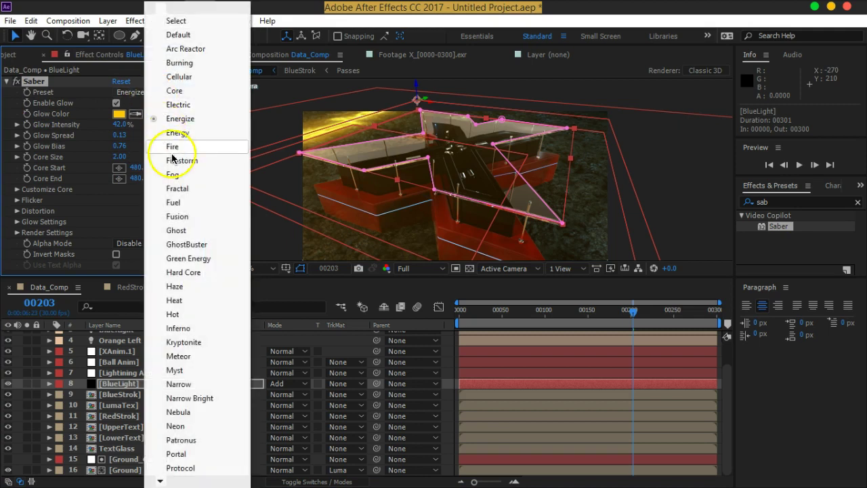
pyautogui.click(175, 161)
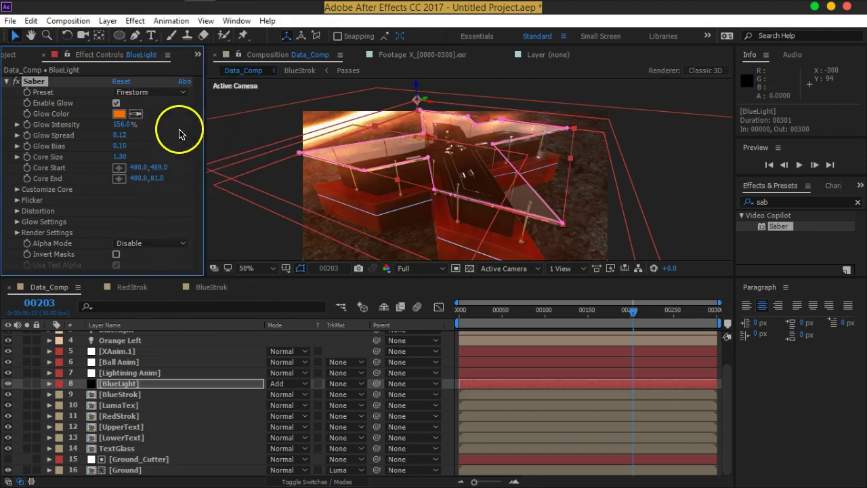
pyautogui.click(150, 92)
pyautogui.click(174, 188)
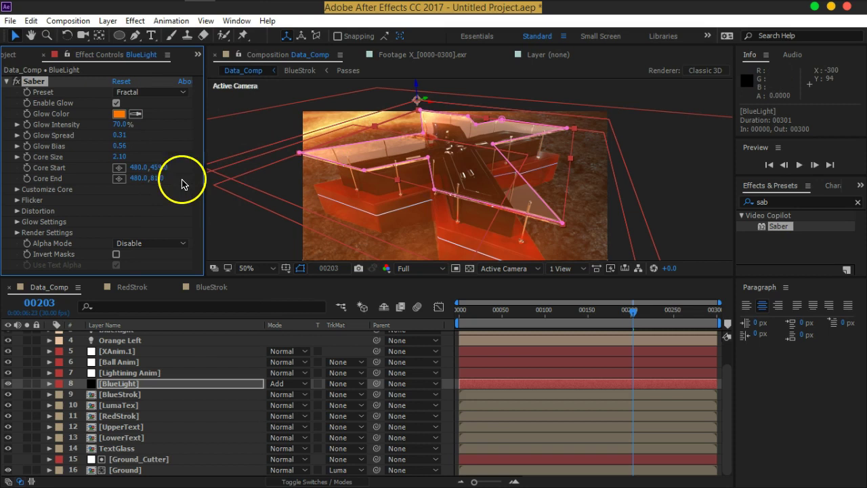
pyautogui.click(169, 92)
pyautogui.click(182, 202)
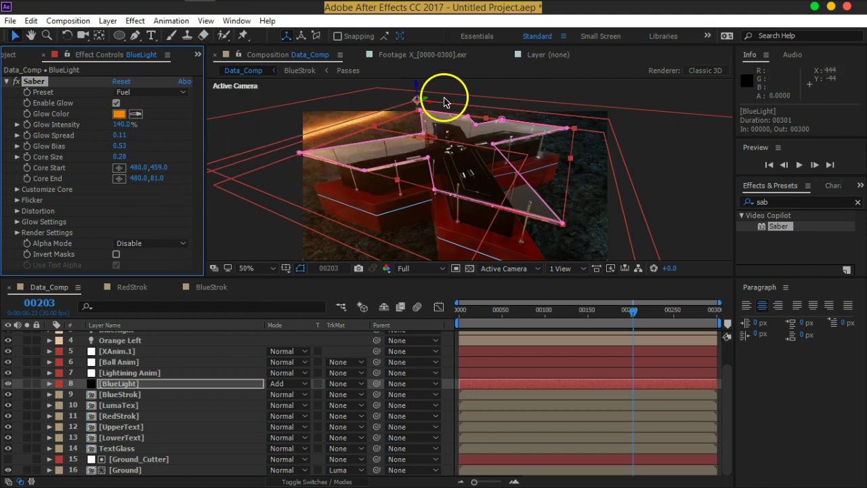
# Drag the Saber Core End across the glass to 537.0, 303.0.
pyautogui.click(17, 189)
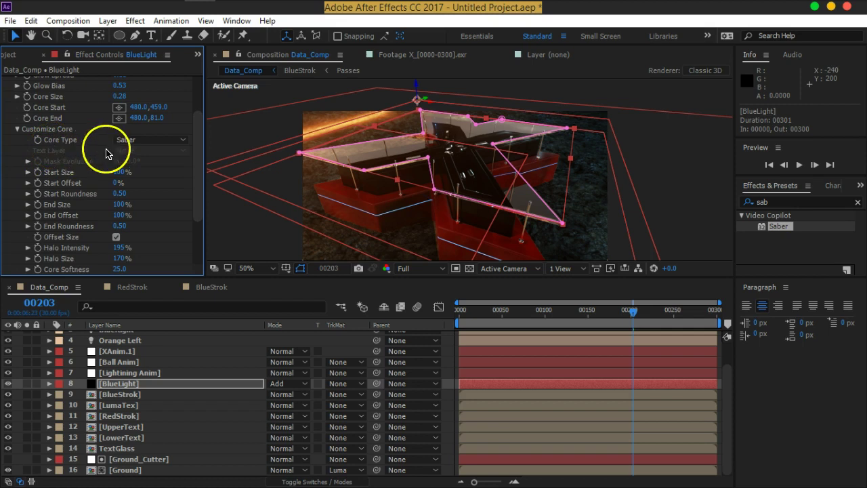
pyautogui.moveTo(358, 129); pyautogui.dragTo(380, 129)
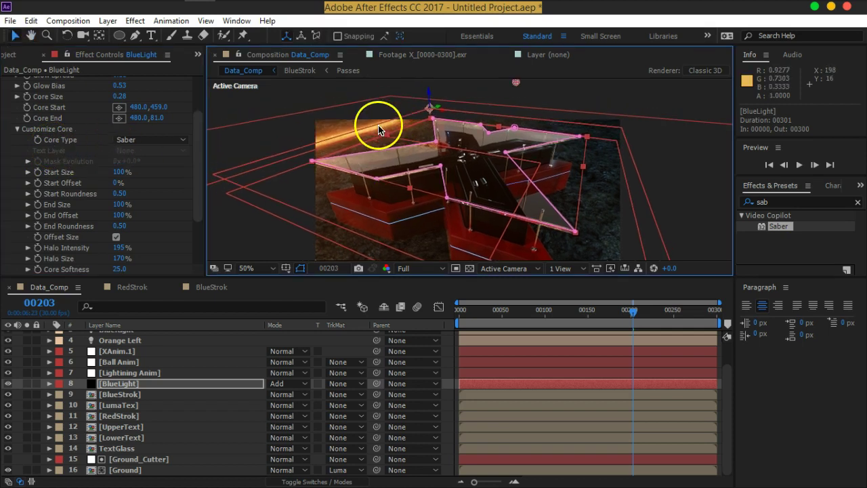
pyautogui.moveTo(508, 88)
pyautogui.mouseDown()
pyautogui.moveTo(560, 170)
pyautogui.moveTo(505, 137)
pyautogui.mouseUp()
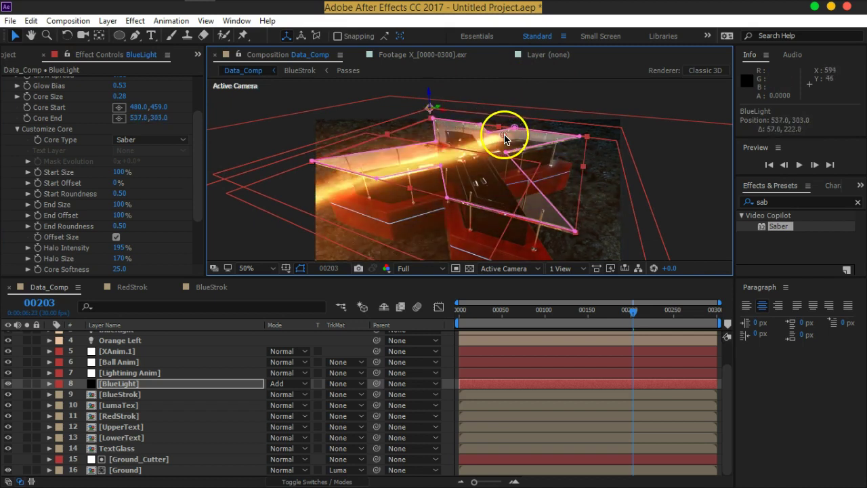
# Set the Saber Core Type to Layer Masks and reselect BlueLight.
pyautogui.click(166, 140)
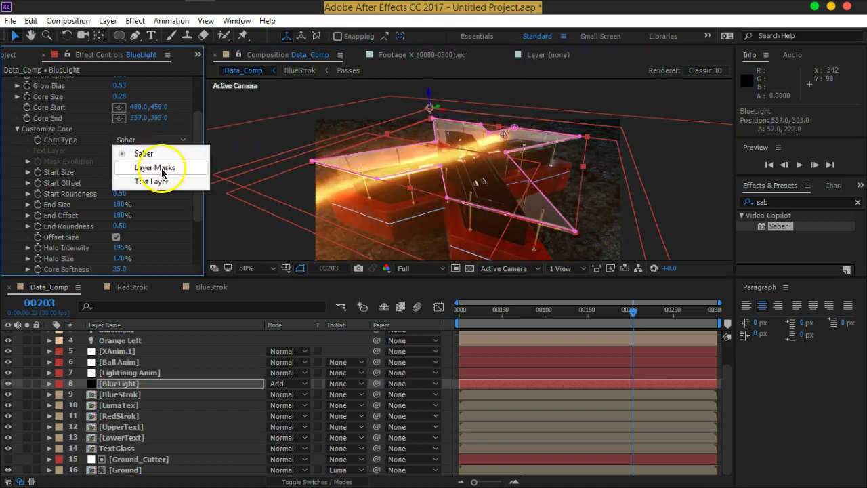
pyautogui.click(161, 169)
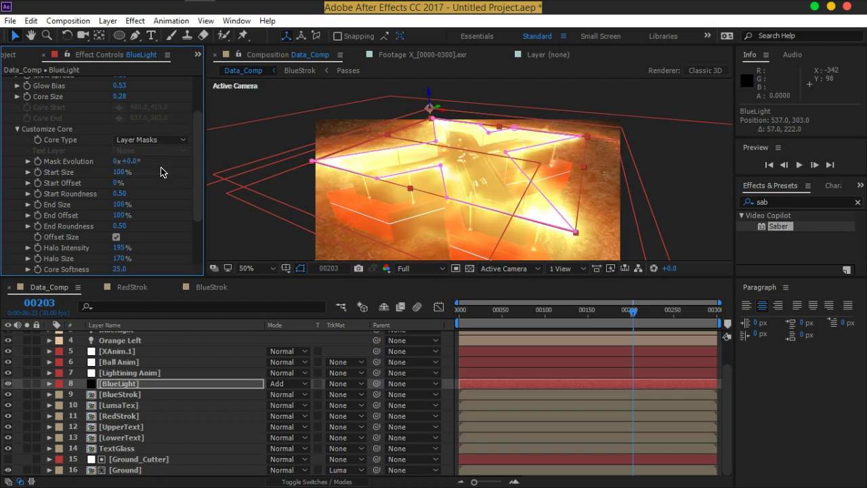
pyautogui.click(458, 191)
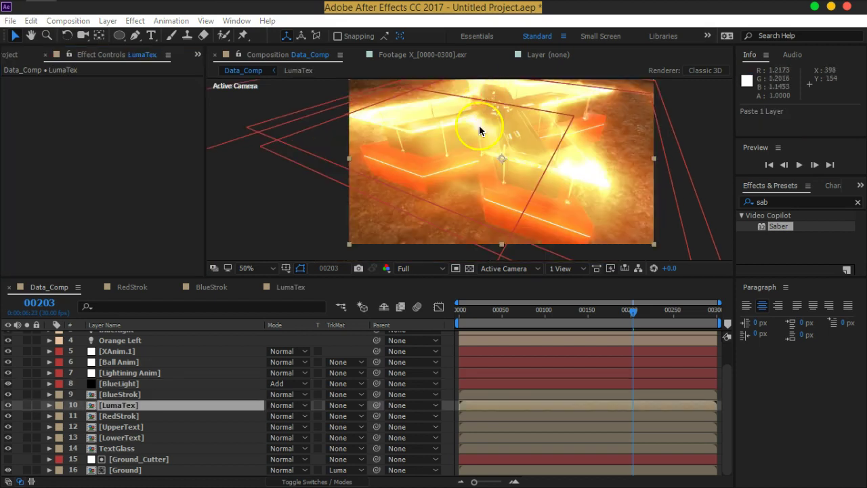
pyautogui.click(128, 384)
# Apply the Myst Saber preset, then switch to the Thin preset.
pyautogui.scroll(2, 137, 380)
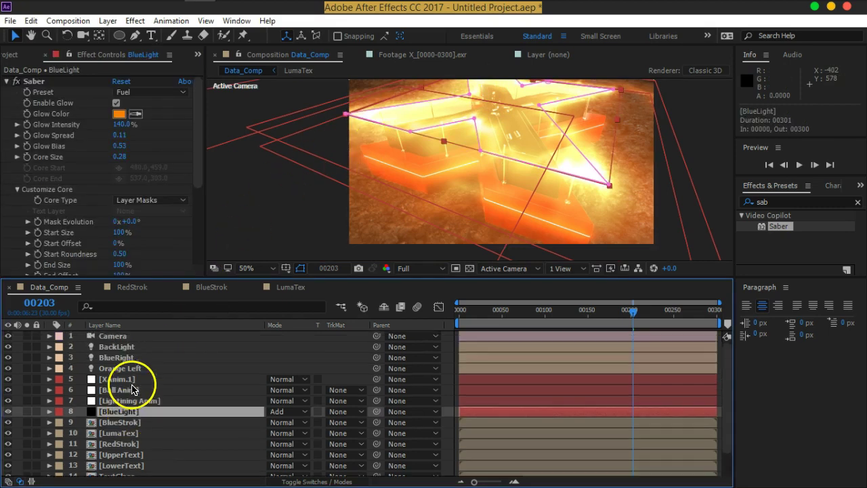
pyautogui.click(135, 92)
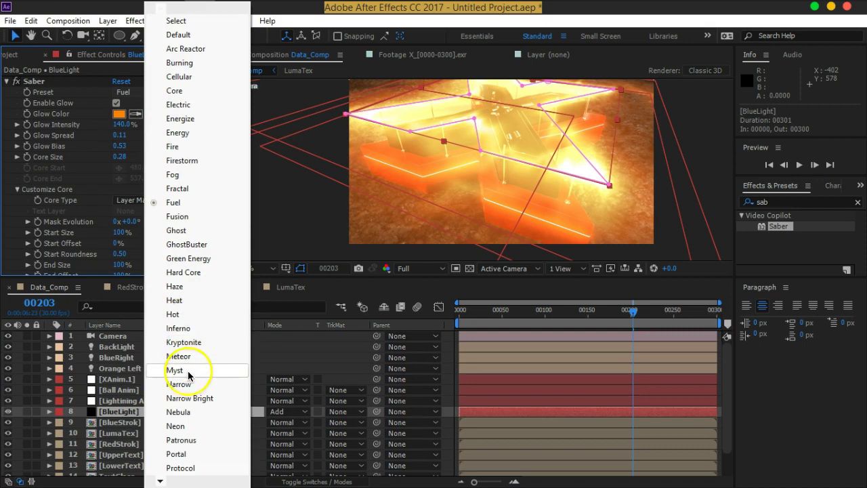
pyautogui.click(175, 370)
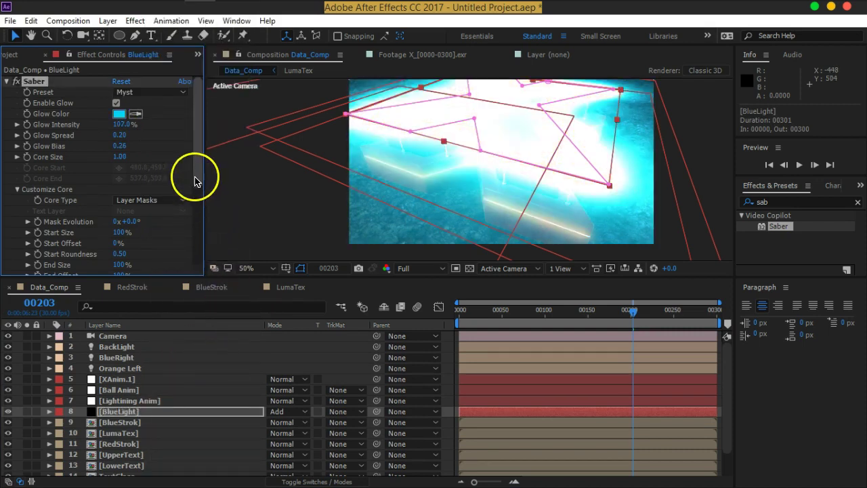
pyautogui.click(147, 95)
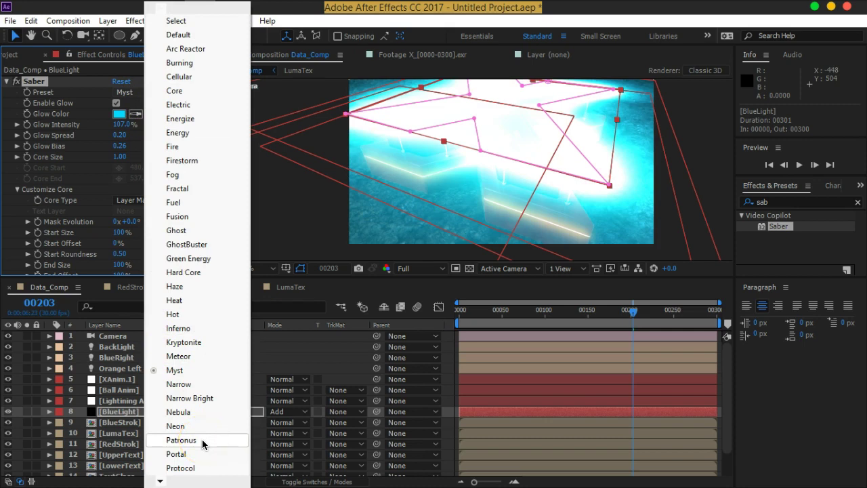
pyautogui.moveTo(162, 481)
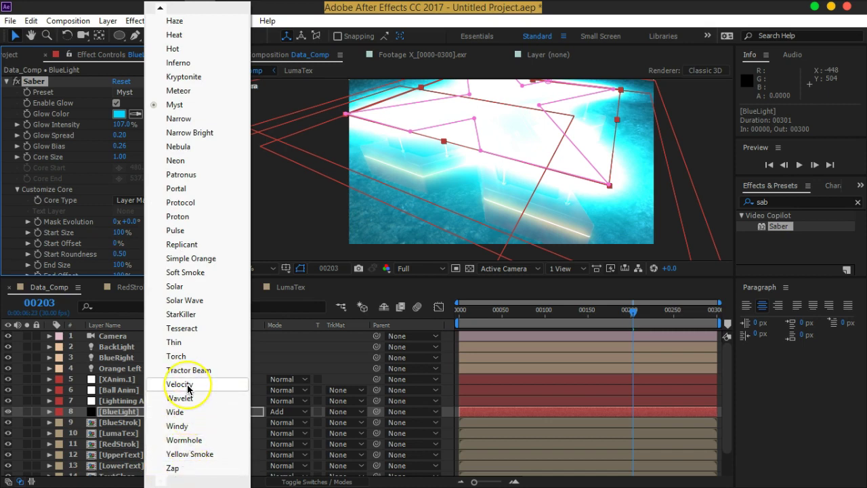
pyautogui.click(192, 342)
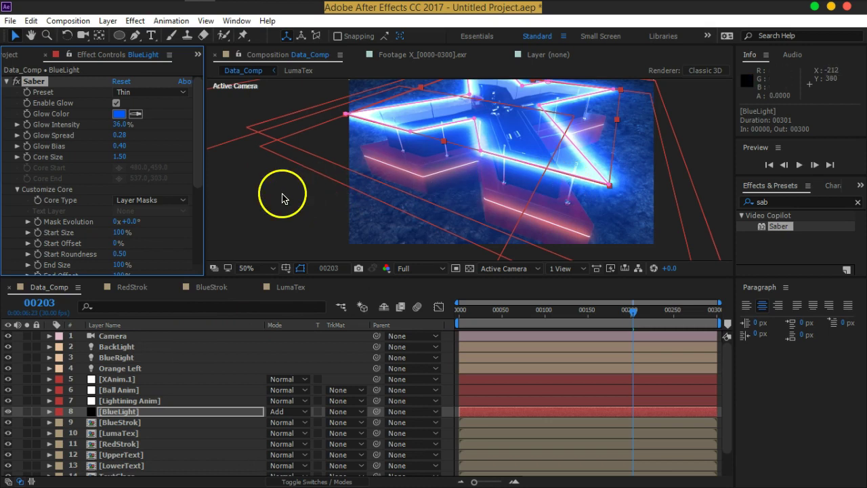
pyautogui.click(282, 198)
# Select BlueLight and lower its Saber Core Size to 0.80.
pyautogui.press('v')
pyautogui.scroll(2, 475, 172)
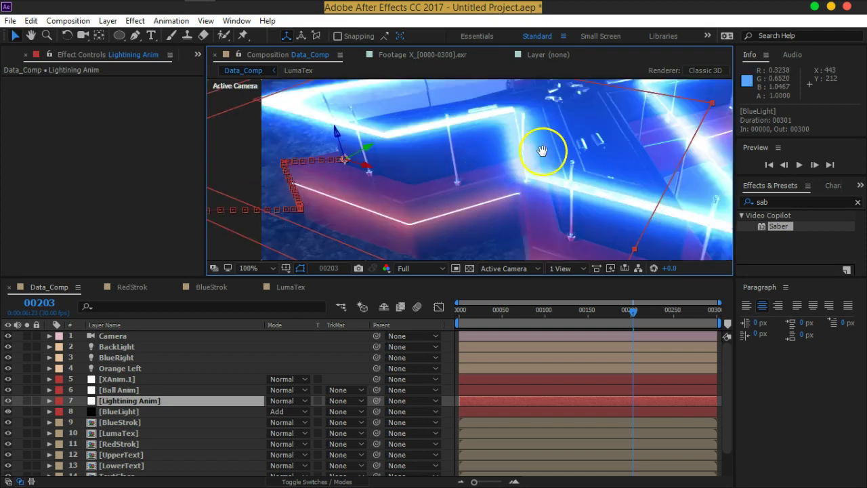
pyautogui.moveTo(542, 150); pyautogui.dragTo(604, 177)
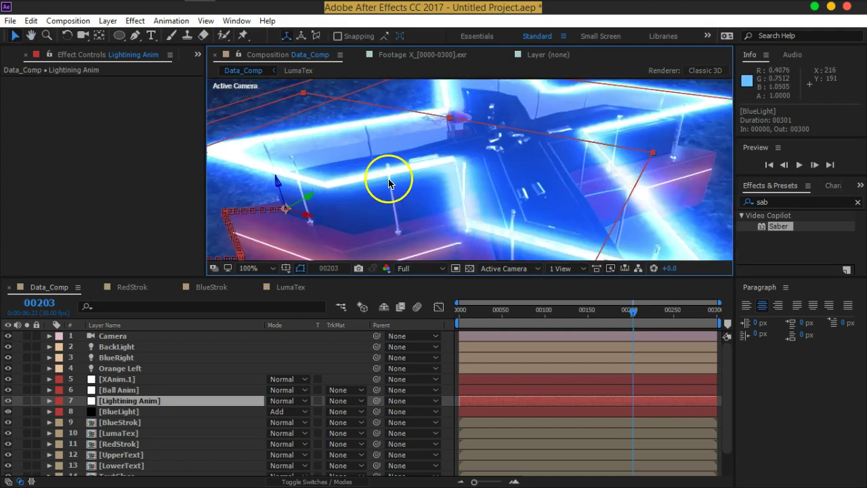
pyautogui.click(117, 411)
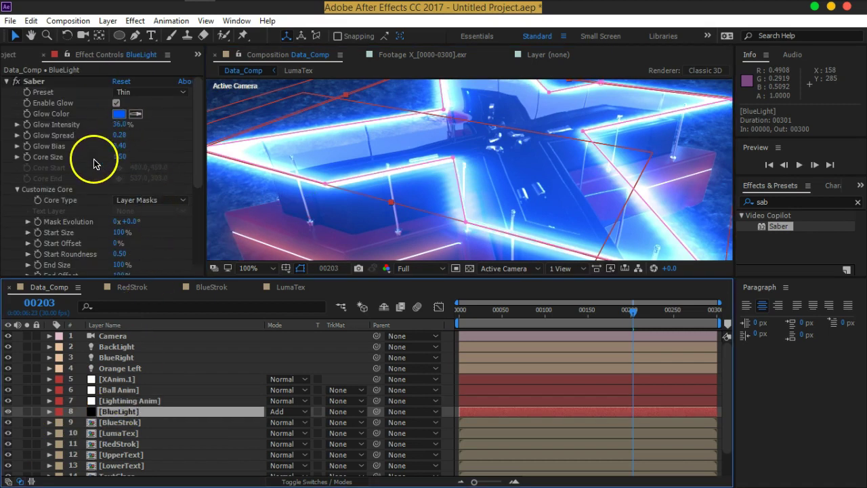
pyautogui.moveTo(120, 159); pyautogui.dragTo(117, 159)
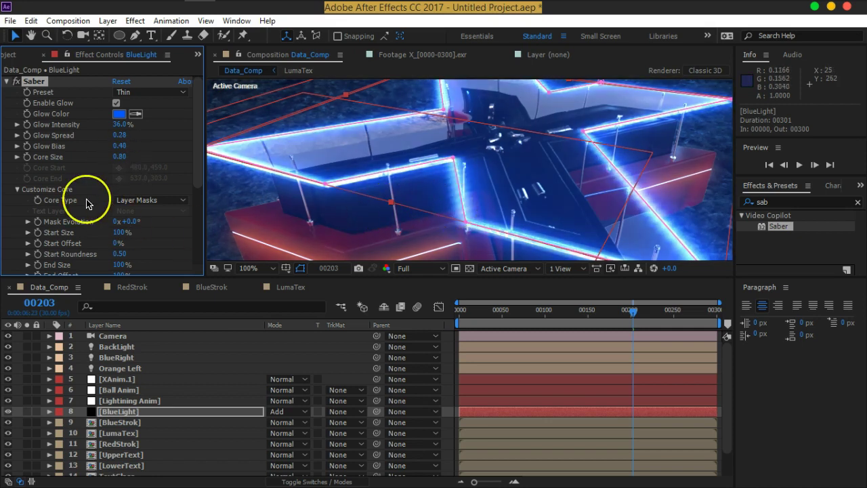
# Expand Saber's Render Settings and Glow Settings groups in Effect Controls.
pyautogui.scroll(-2, 86, 204)
pyautogui.scroll(-2, 86, 204)
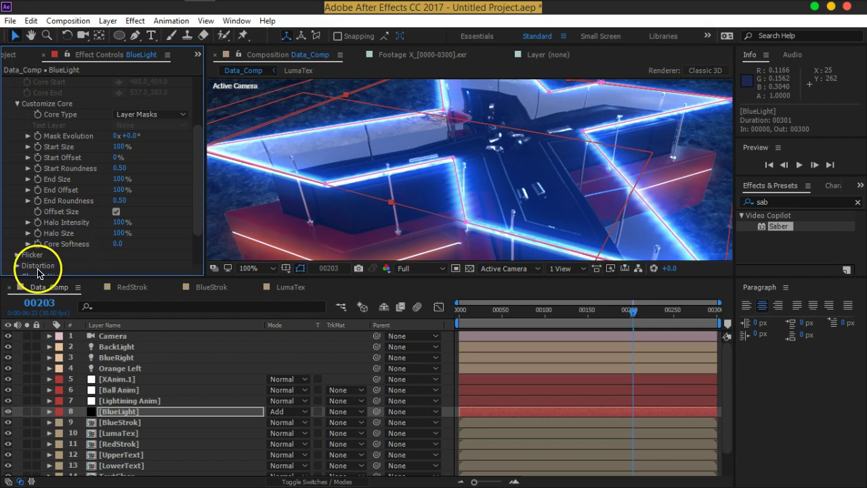
pyautogui.scroll(-2, 74, 234)
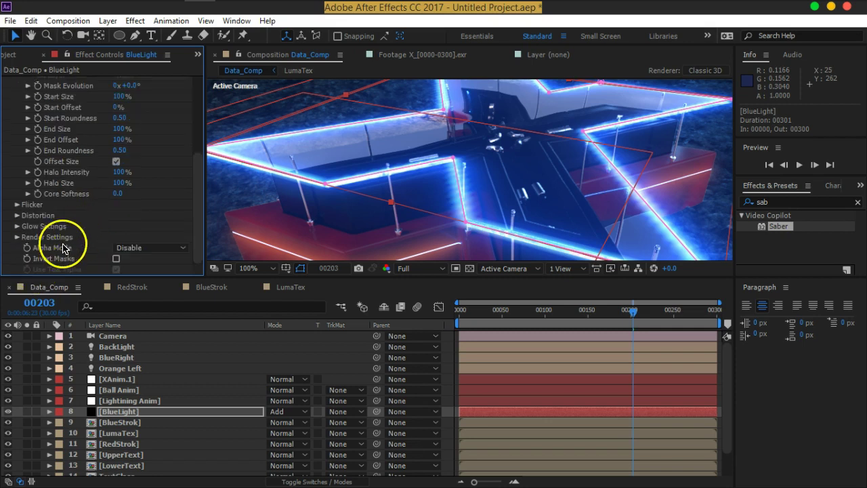
pyautogui.click(18, 237)
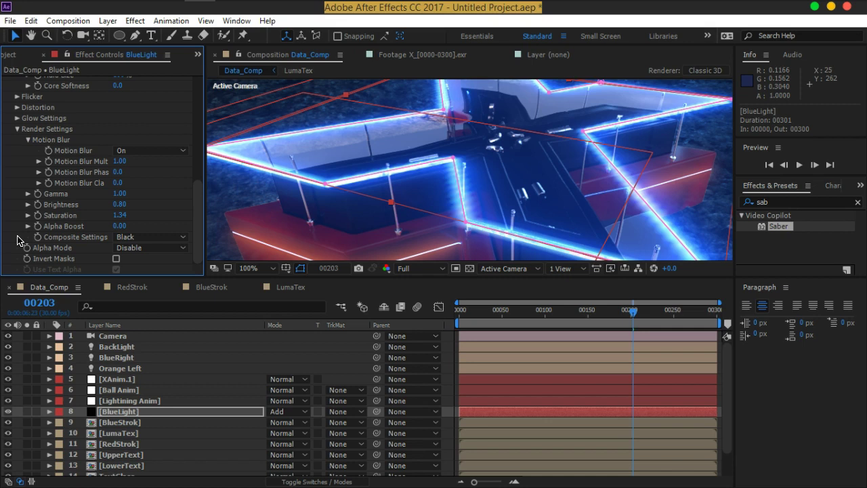
pyautogui.scroll(1, 18, 238)
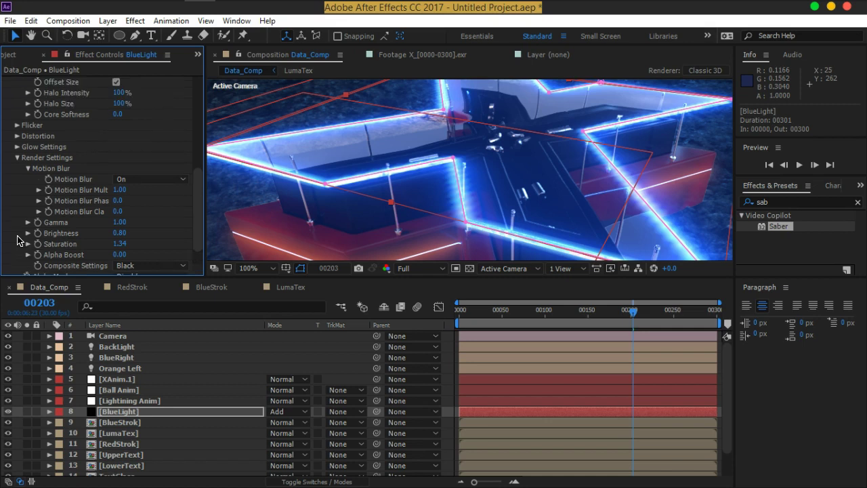
pyautogui.scroll(3, 18, 240)
pyautogui.scroll(3, 18, 239)
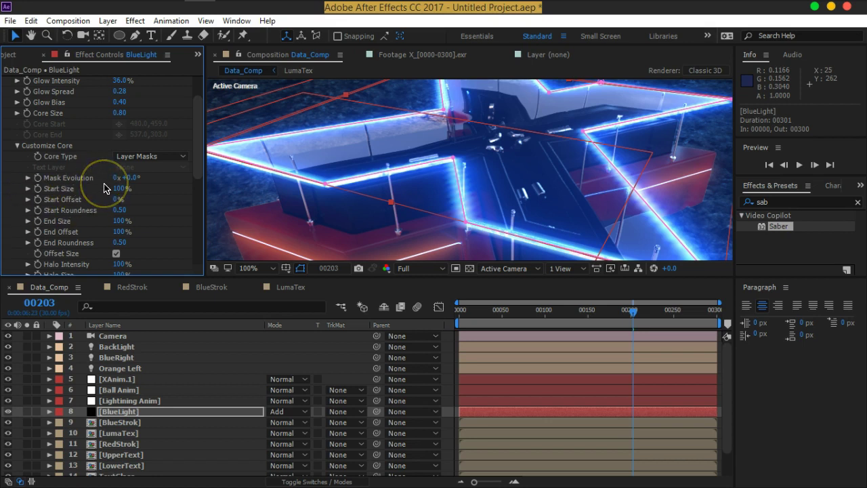
pyautogui.scroll(-2, 103, 188)
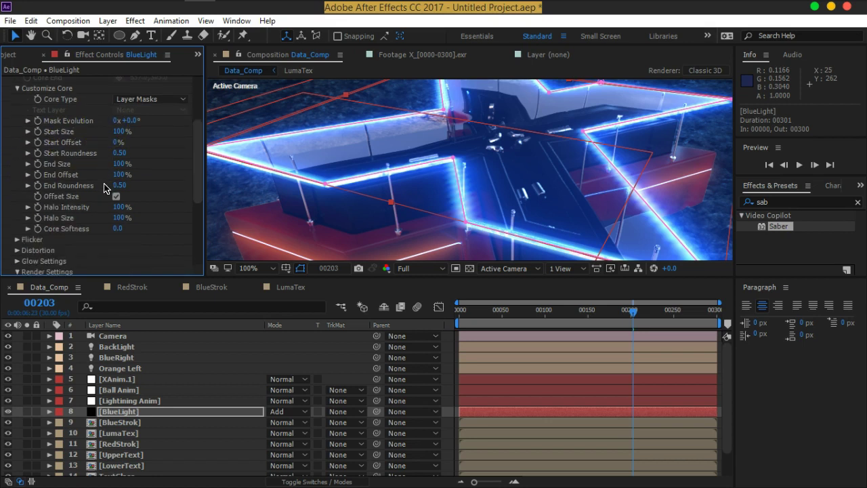
pyautogui.scroll(-2, 103, 187)
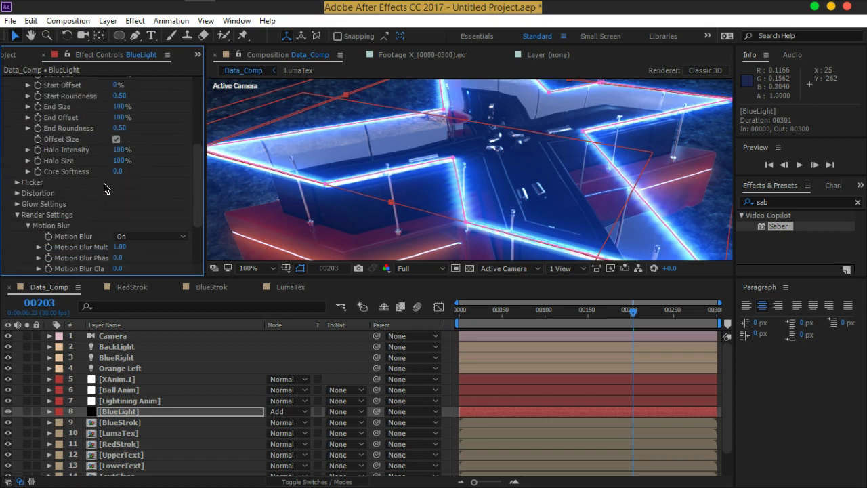
pyautogui.click(17, 203)
# Set the Customize Core softness to 0.5.
pyautogui.scroll(-4, 17, 208)
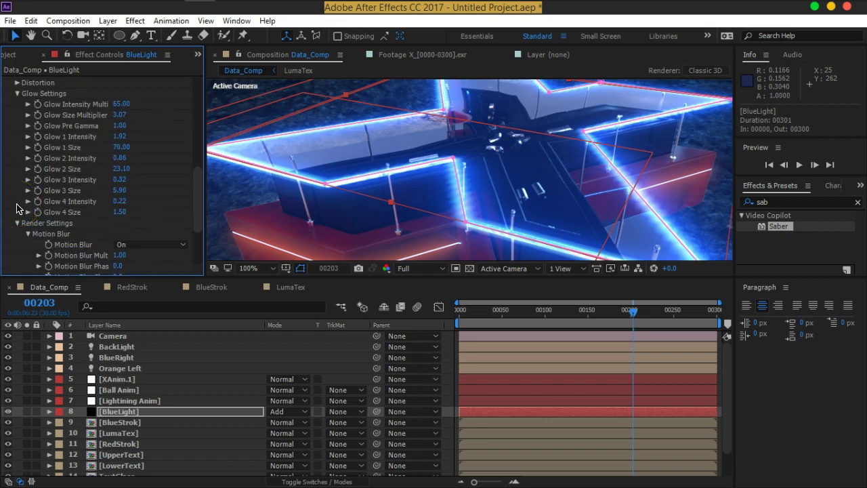
pyautogui.scroll(-3, 17, 208)
pyautogui.scroll(-1, 30, 166)
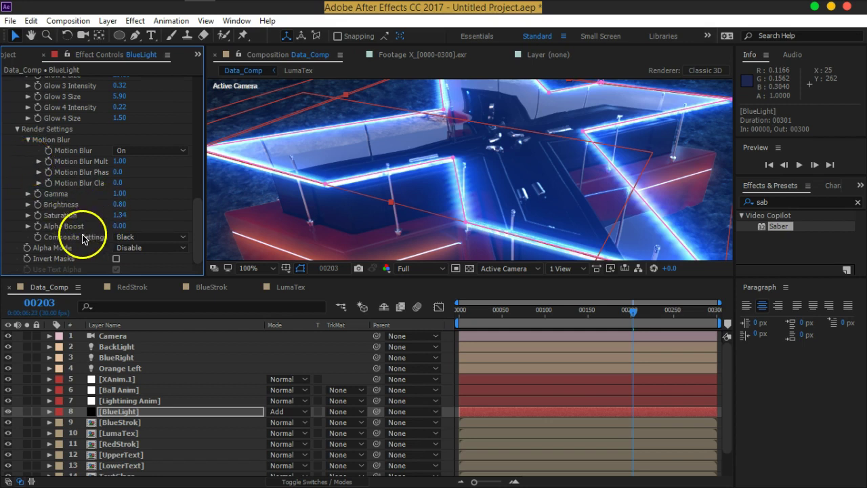
pyautogui.scroll(5, 67, 207)
pyautogui.scroll(5, 65, 202)
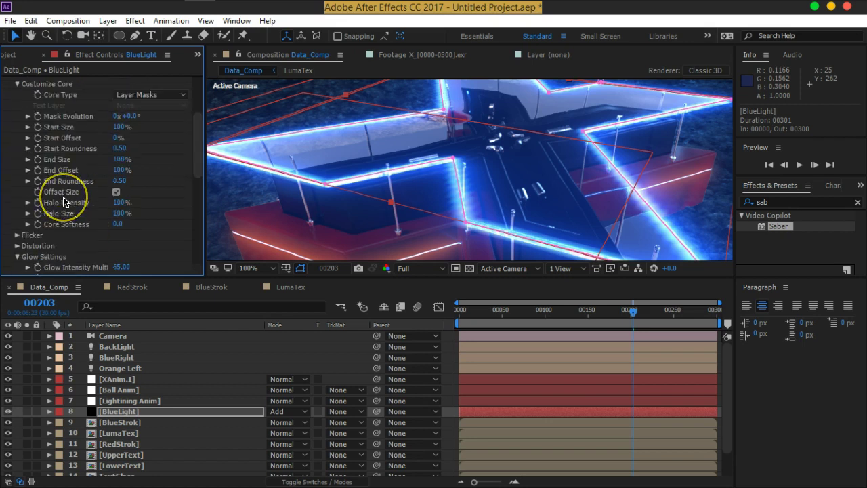
pyautogui.scroll(5, 65, 201)
pyautogui.scroll(-1, 74, 152)
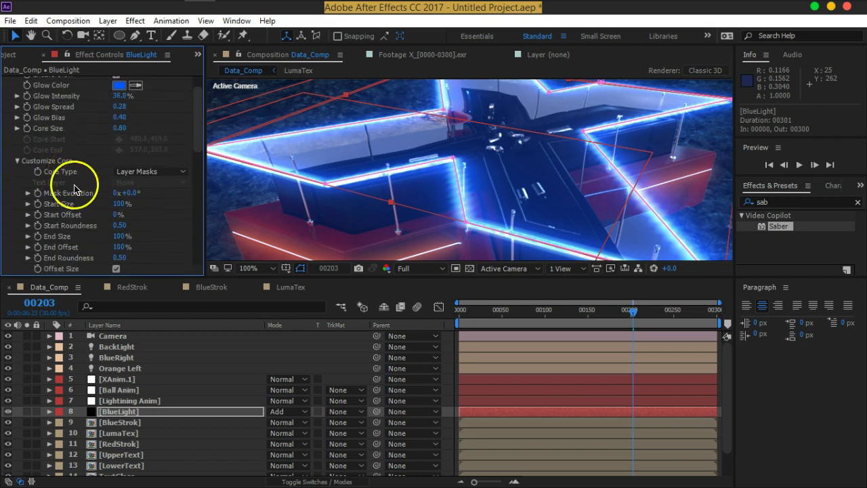
pyautogui.scroll(-1, 76, 211)
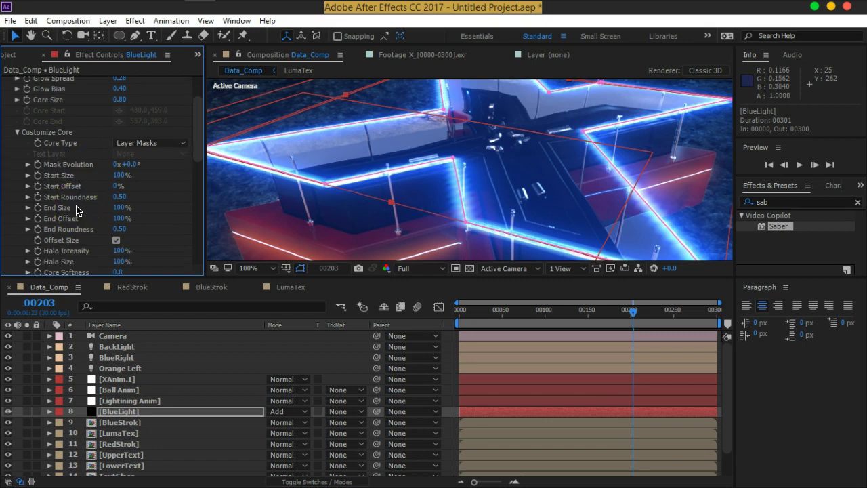
pyautogui.scroll(-1, 76, 211)
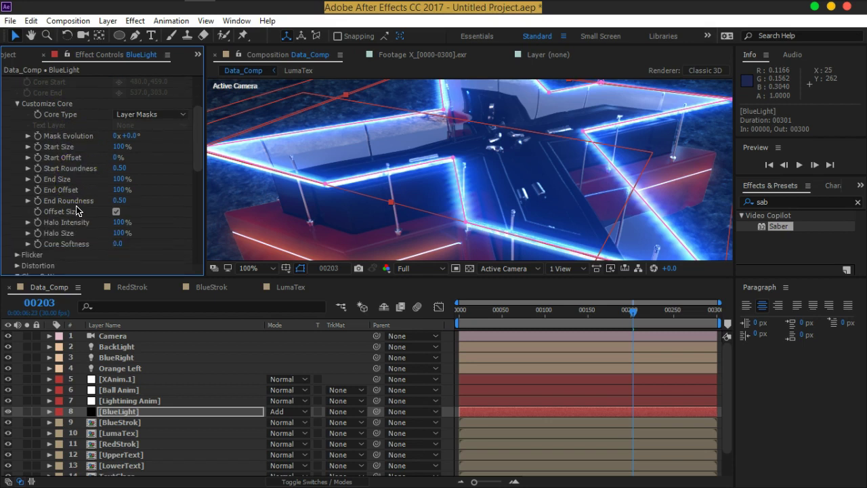
pyautogui.click(118, 244)
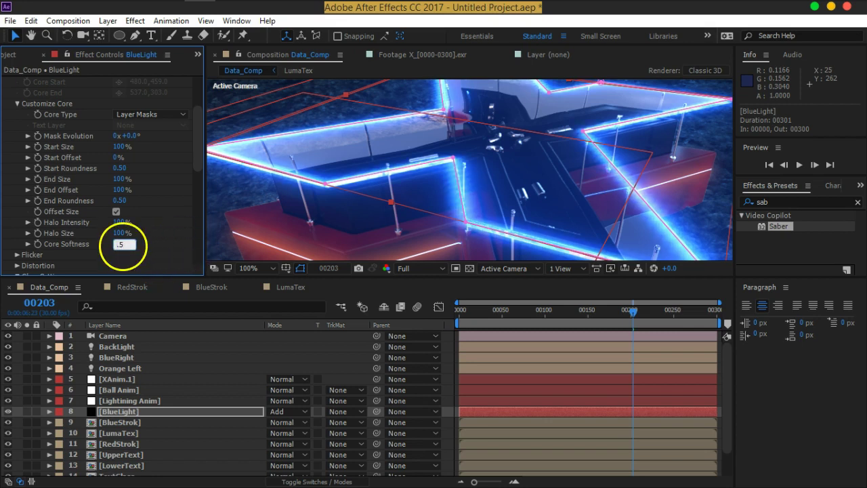
pyautogui.press('Return')
pyautogui.click(161, 242)
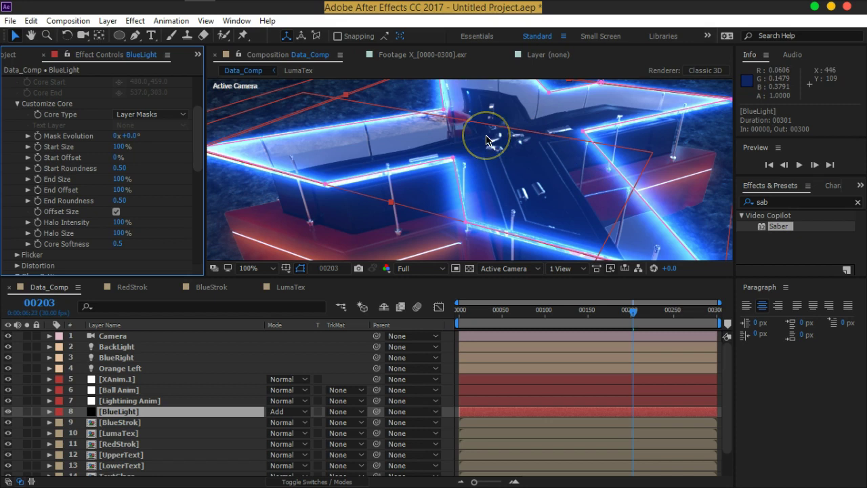
# Hide the mask outlines and pan the composition view around the glass X.
pyautogui.hotkey('ctrl', 'shift', 'h')
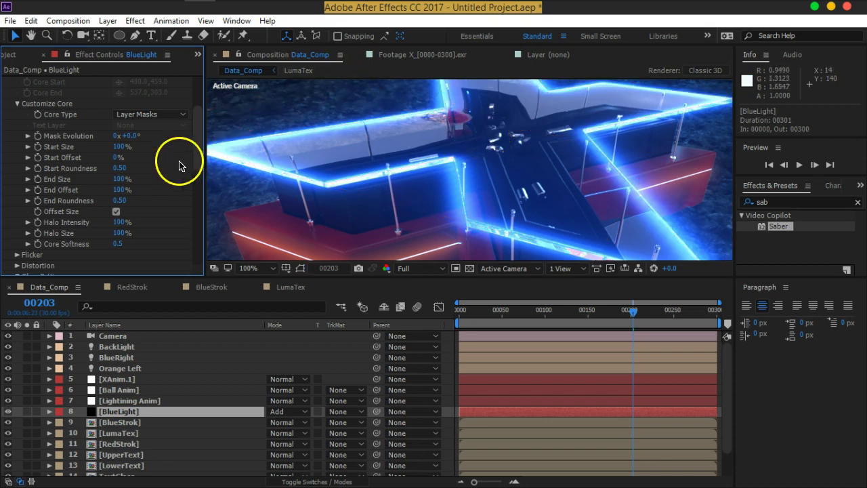
pyautogui.moveTo(201, 145); pyautogui.dragTo(198, 123)
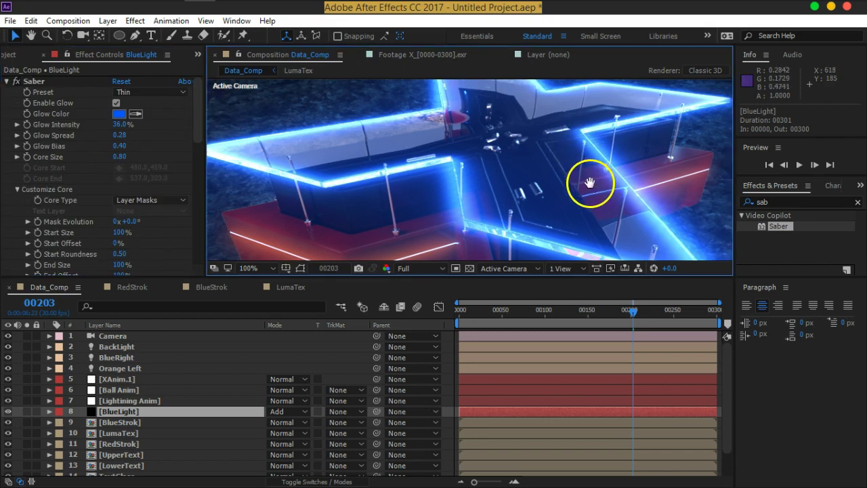
pyautogui.press('h')
pyautogui.moveTo(591, 188); pyautogui.dragTo(563, 159)
pyautogui.moveTo(507, 165); pyautogui.dragTo(517, 212)
pyautogui.press('v')
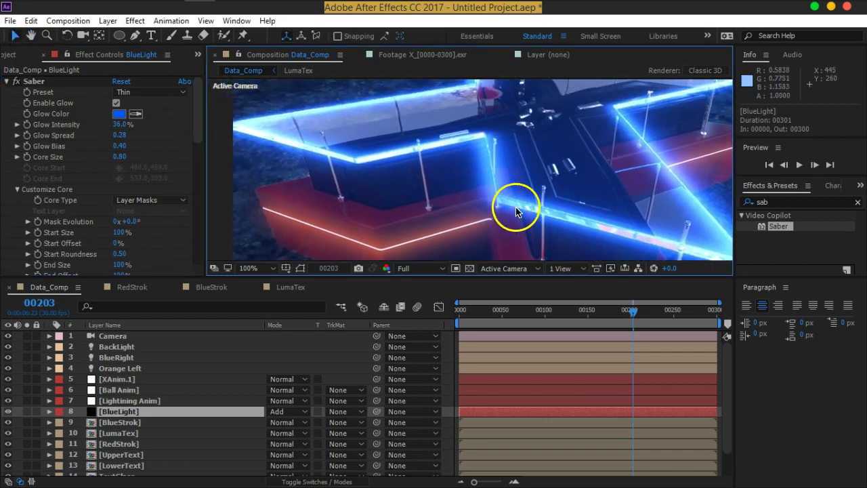
pyautogui.moveTo(205, 140); pyautogui.dragTo(212, 275)
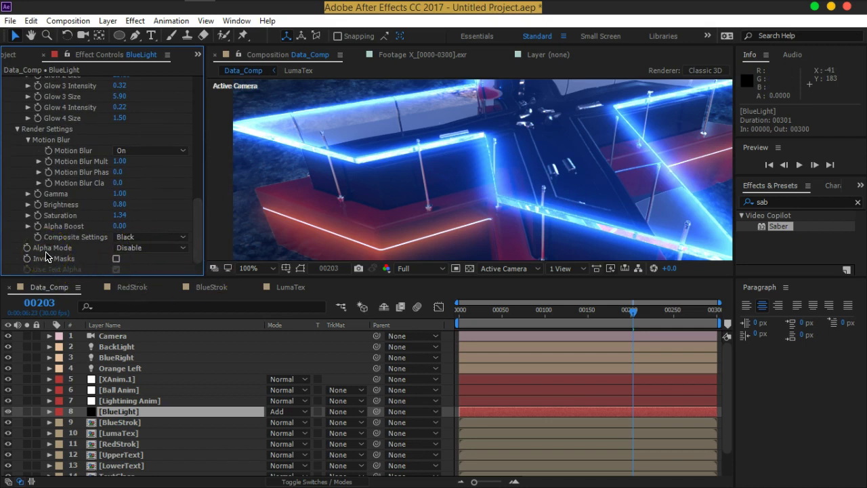
# Set Saber Alpha Mode to Enable Masks with Invert Masks turned on.
pyautogui.click(145, 248)
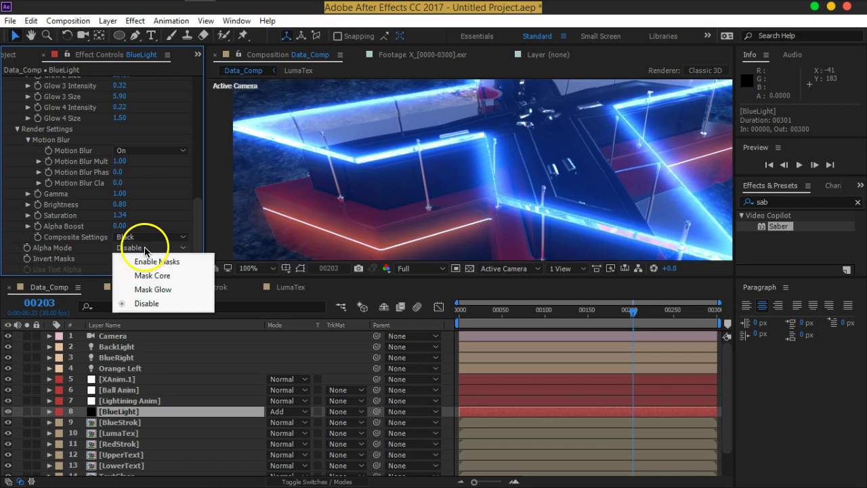
pyautogui.click(153, 260)
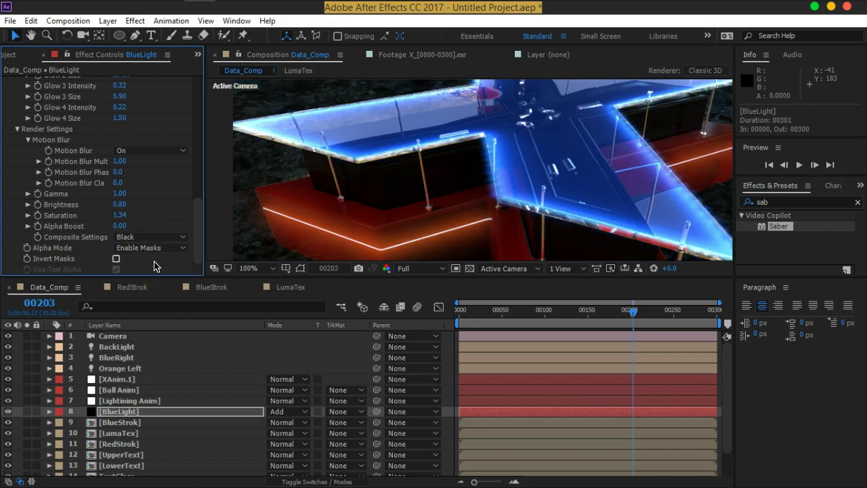
pyautogui.click(116, 259)
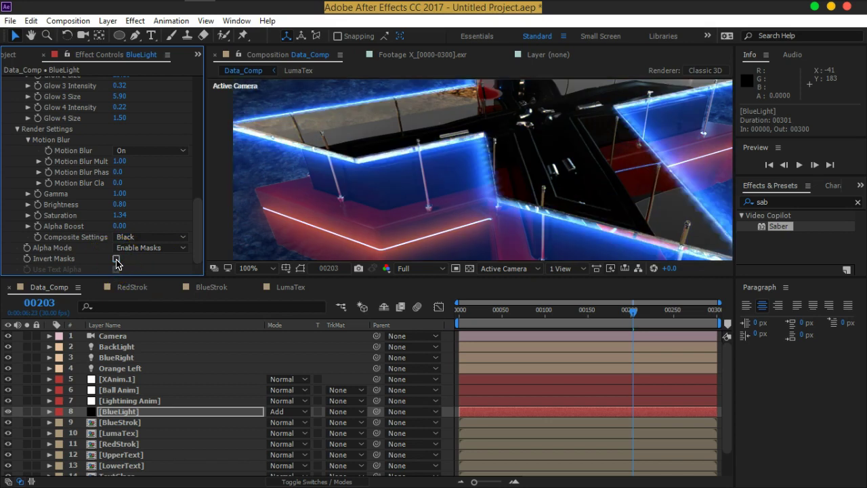
pyautogui.click(116, 260)
pyautogui.moveTo(599, 132); pyautogui.dragTo(538, 169)
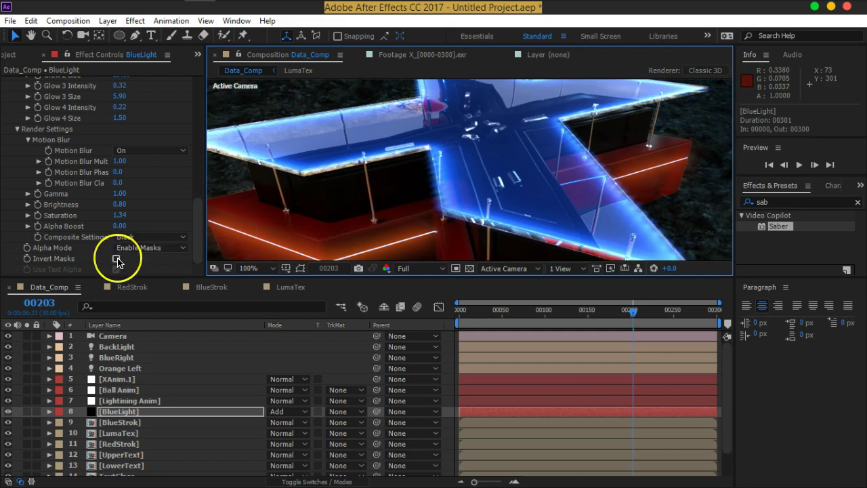
pyautogui.click(116, 259)
# Set the Saber Composite Settings to Transparent.
pyautogui.click(183, 249)
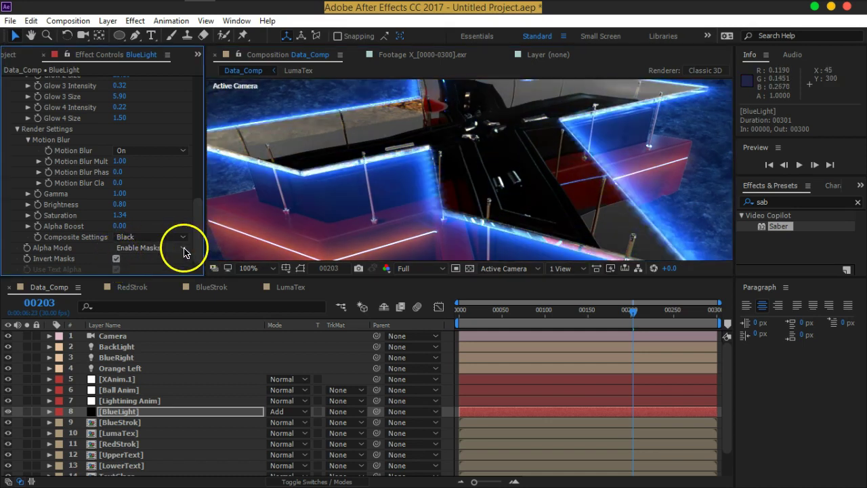
pyautogui.scroll(-1, 638, 184)
pyautogui.scroll(-1, 587, 197)
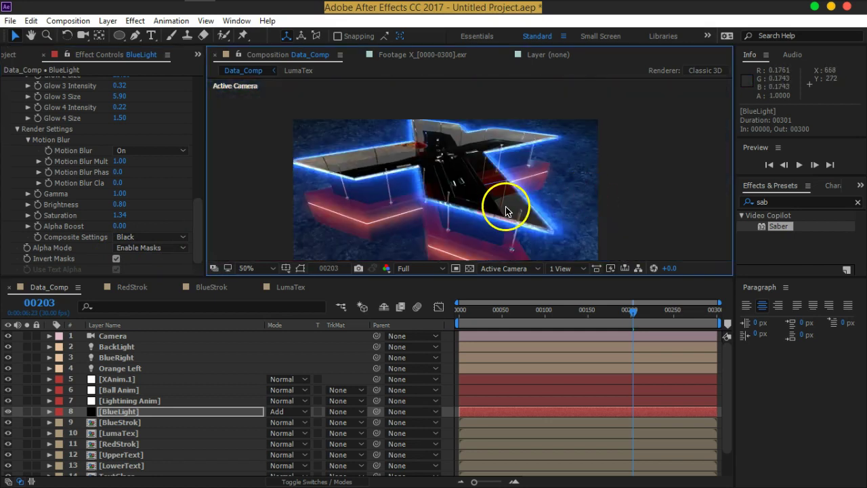
pyautogui.scroll(2, 502, 190)
pyautogui.press('h')
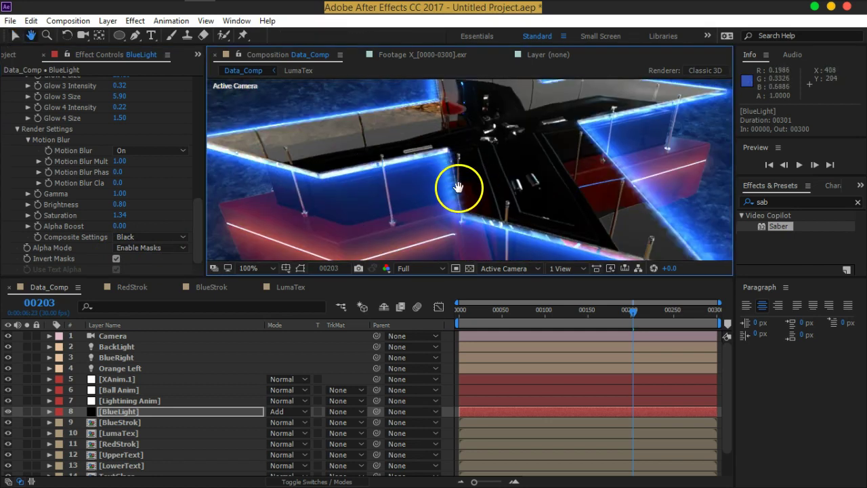
pyautogui.moveTo(458, 188); pyautogui.dragTo(463, 191)
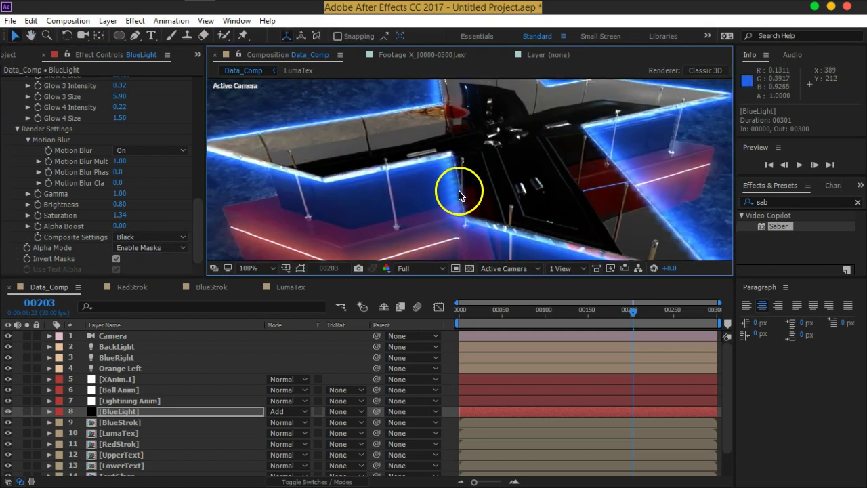
pyautogui.click(137, 239)
pyautogui.click(143, 248)
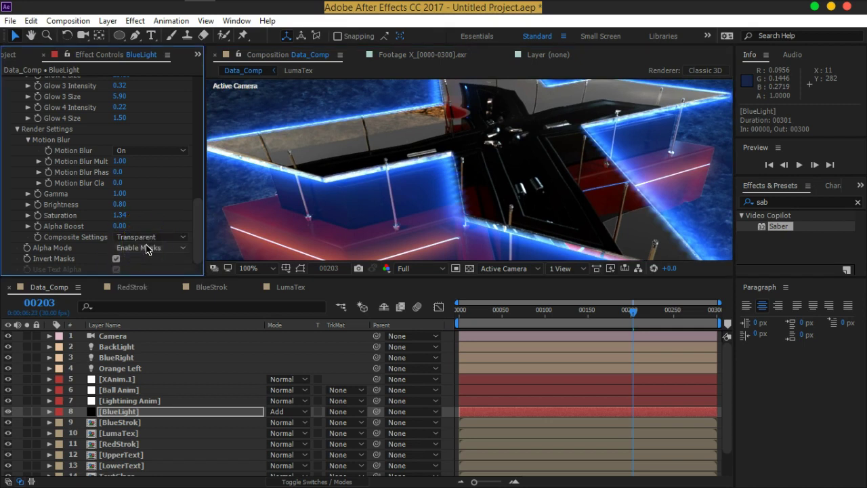
pyautogui.click(149, 248)
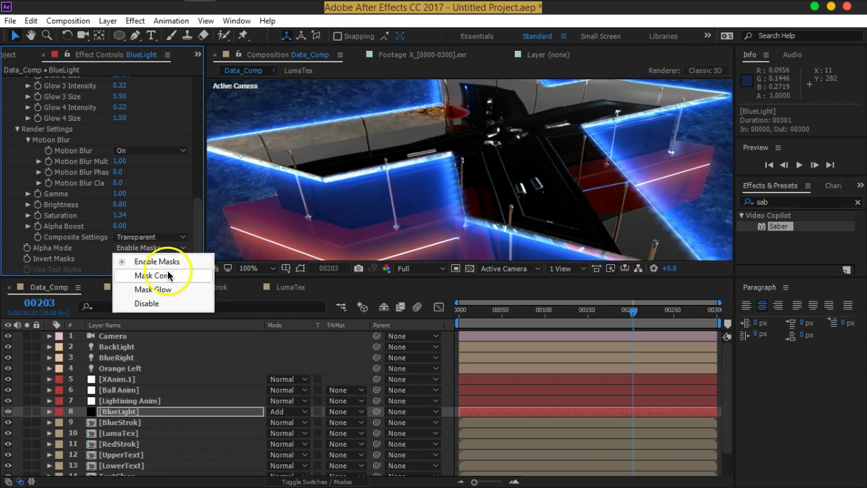
# Set Saber Alpha Mode to Mask Glow with masks inverted, then go to frame 292.
pyautogui.click(163, 293)
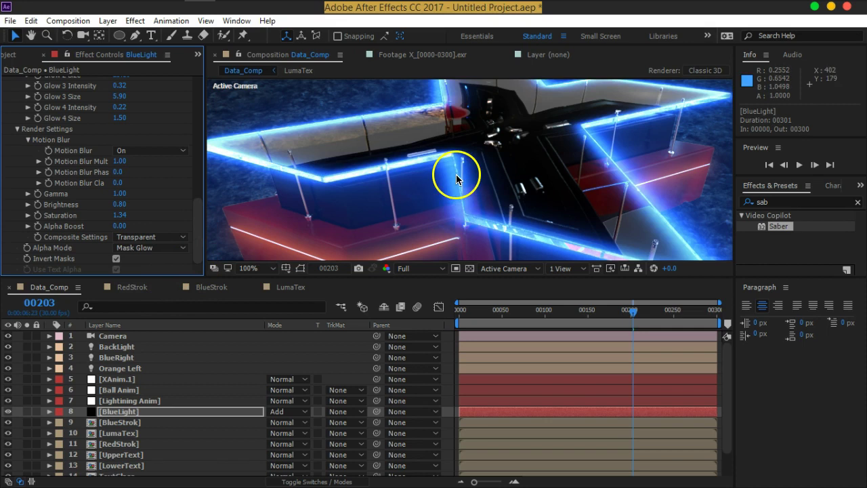
pyautogui.click(117, 259)
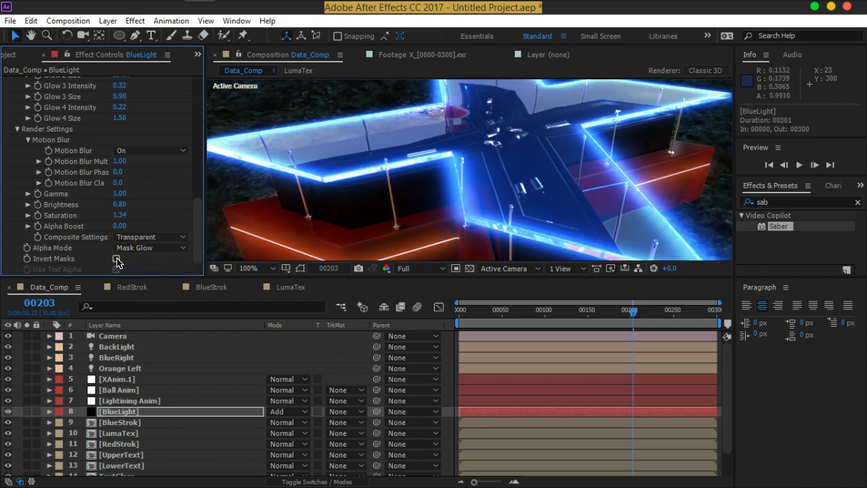
pyautogui.moveTo(369, 181)
pyautogui.mouseDown()
pyautogui.moveTo(422, 178)
pyautogui.moveTo(426, 132)
pyautogui.mouseUp()
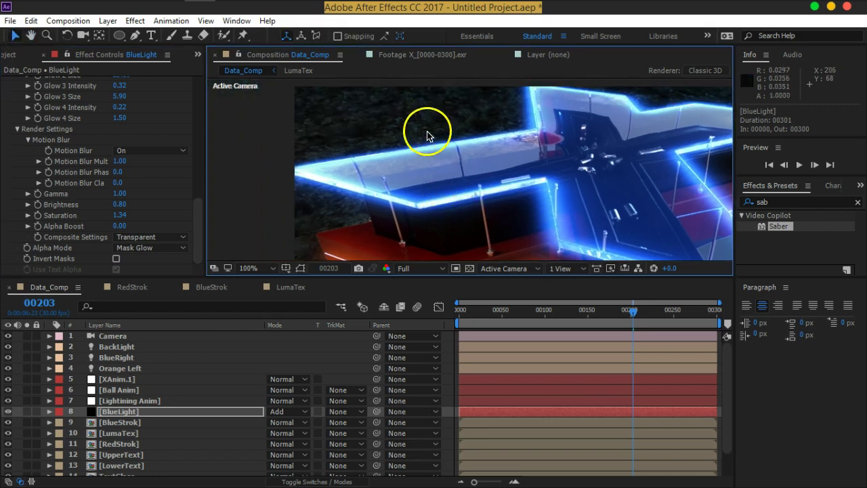
pyautogui.click(117, 260)
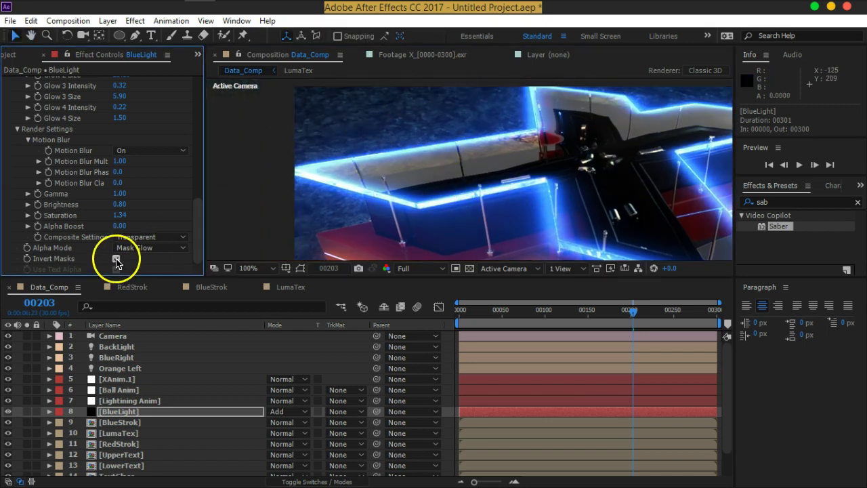
pyautogui.click(501, 195)
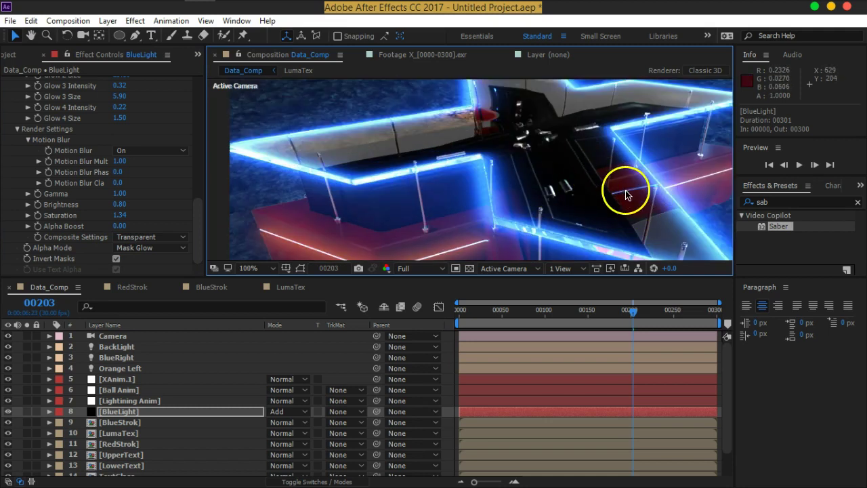
pyautogui.moveTo(634, 312); pyautogui.dragTo(711, 312)
pyautogui.click(552, 179)
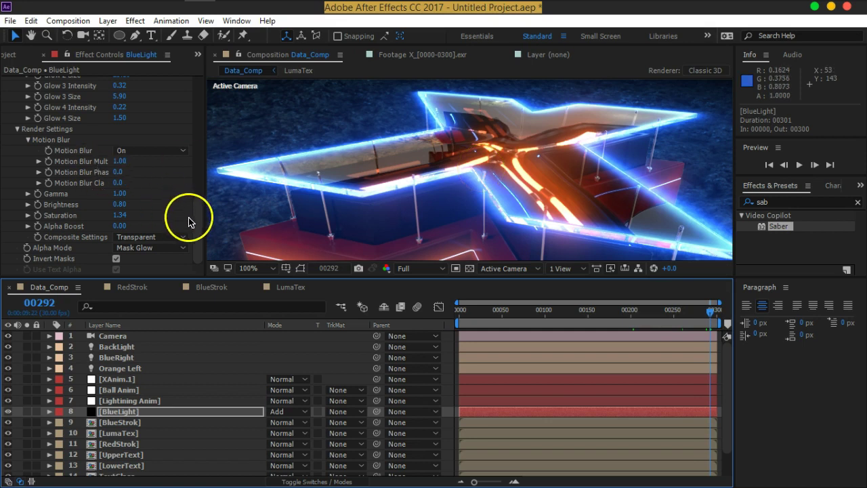
pyautogui.click(137, 252)
pyautogui.click(153, 276)
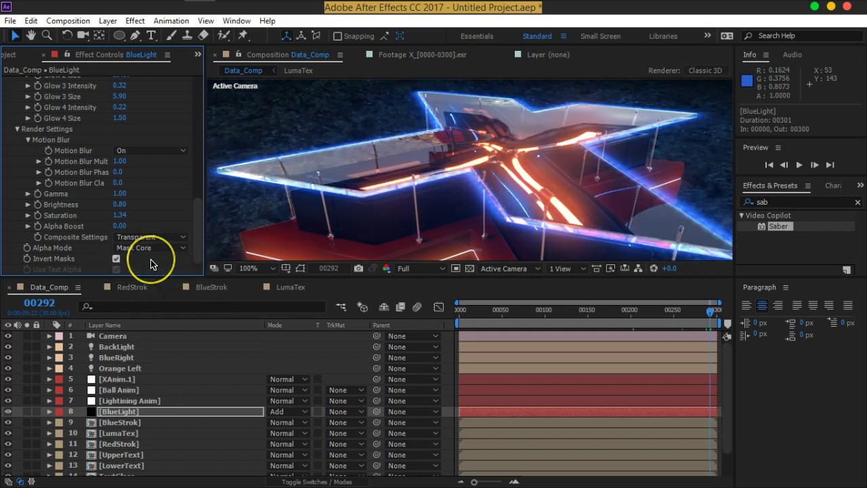
pyautogui.click(116, 258)
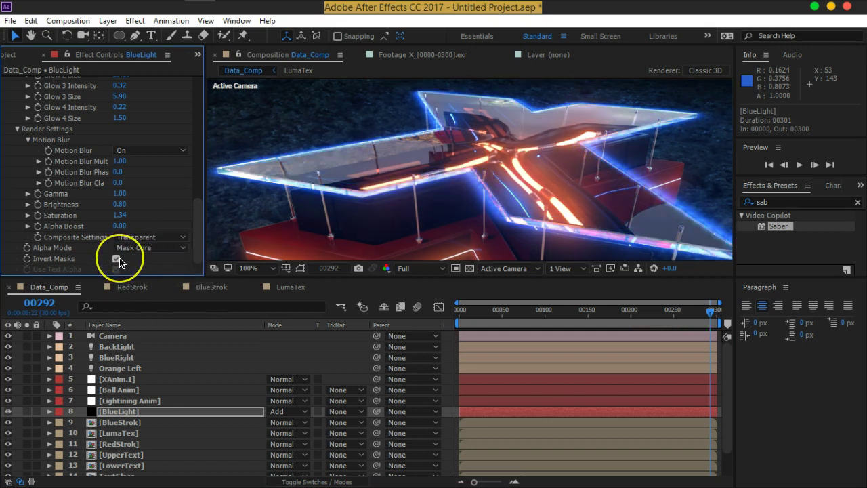
pyautogui.click(117, 258)
pyautogui.click(134, 253)
pyautogui.click(139, 249)
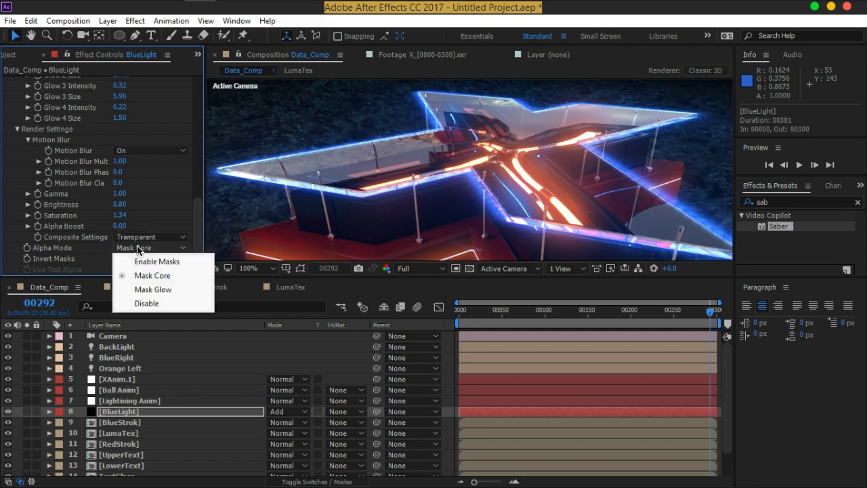
pyautogui.click(147, 304)
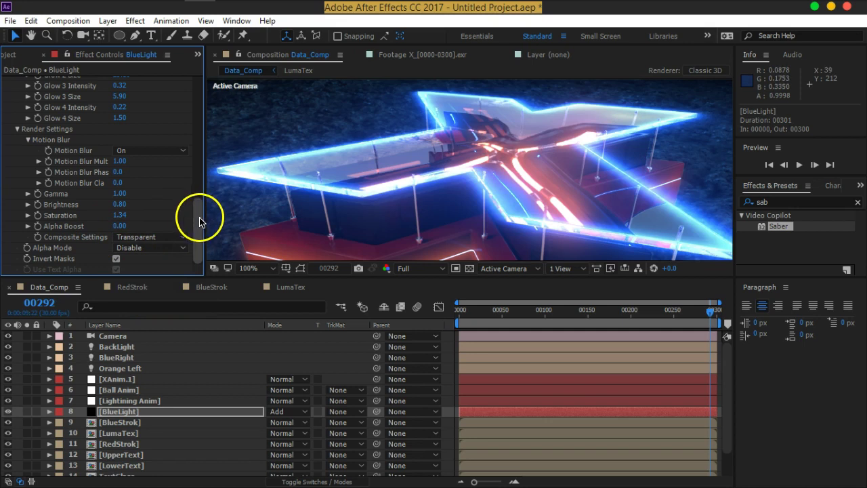
pyautogui.moveTo(199, 220); pyautogui.dragTo(202, 81)
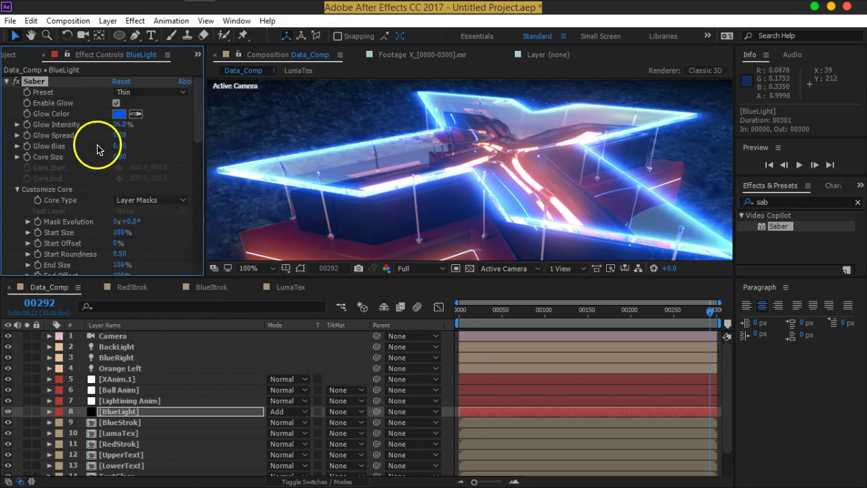
# Set the Saber Glow Spread to 0.29 and Glow Bias to 0.09.
pyautogui.moveTo(125, 138)
pyautogui.mouseDown()
pyautogui.moveTo(141, 138)
pyautogui.moveTo(100, 148)
pyautogui.mouseUp()
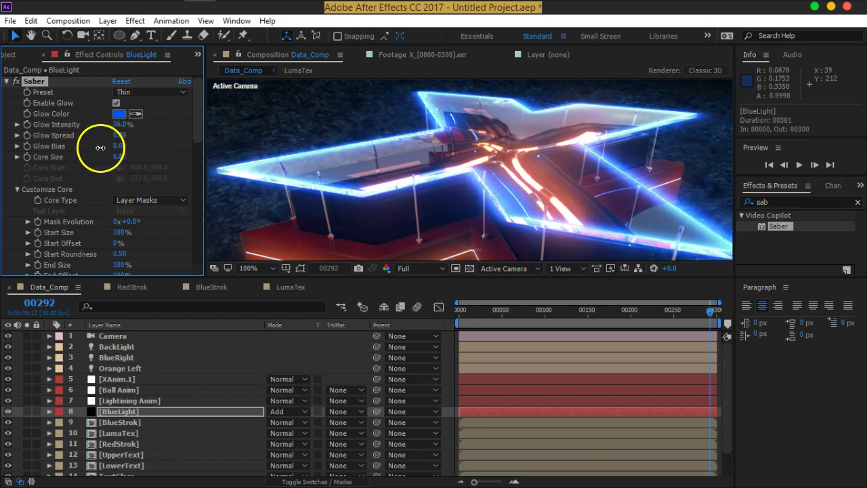
pyautogui.moveTo(88, 151); pyautogui.dragTo(56, 158)
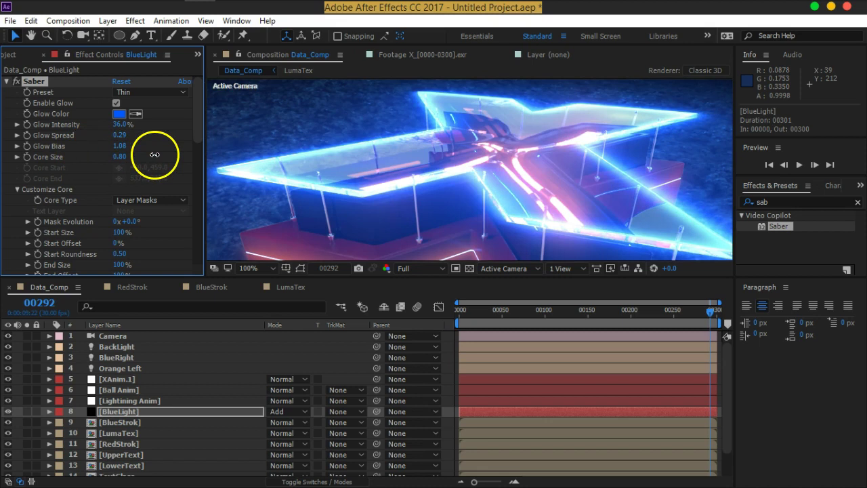
pyautogui.moveTo(56, 158)
pyautogui.mouseDown()
pyautogui.moveTo(120, 168)
pyautogui.moveTo(120, 157)
pyautogui.mouseUp()
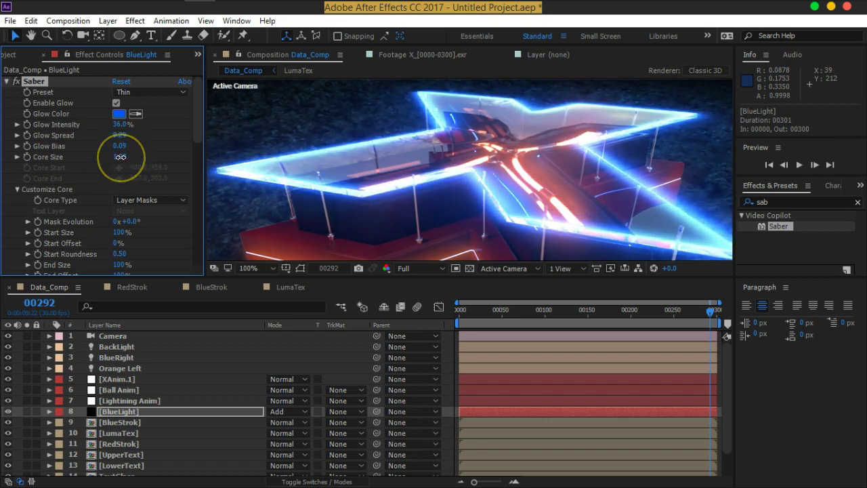
# Raise Glow Intensity to 41% and lower the Glow Intensity Multiplier to 45.80.
pyautogui.scroll(-1, 107, 184)
pyautogui.scroll(-1, 109, 189)
pyautogui.scroll(-3, 101, 180)
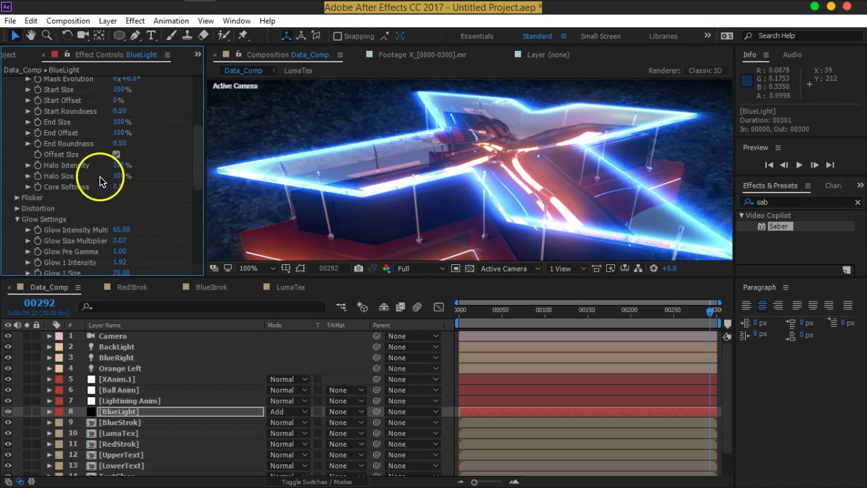
pyautogui.scroll(-3, 75, 155)
pyautogui.scroll(-2, 23, 155)
pyautogui.scroll(2, 21, 155)
pyautogui.scroll(1, 20, 155)
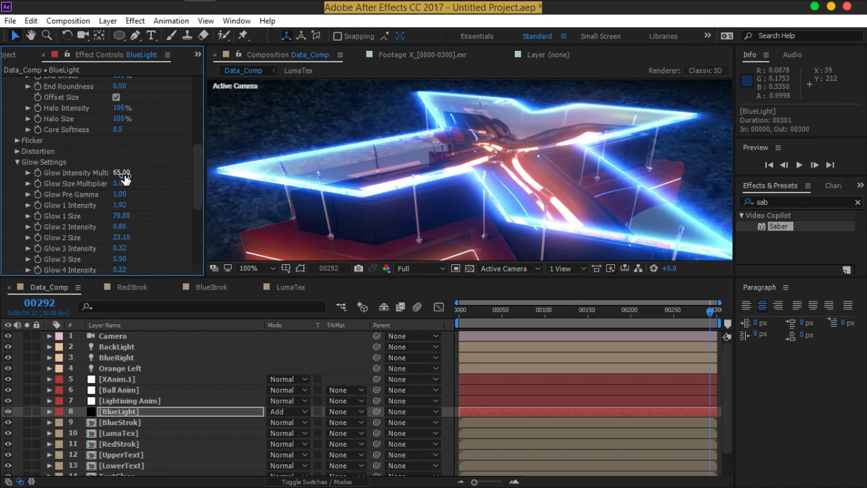
pyautogui.scroll(5, 181, 191)
pyautogui.scroll(4, 160, 149)
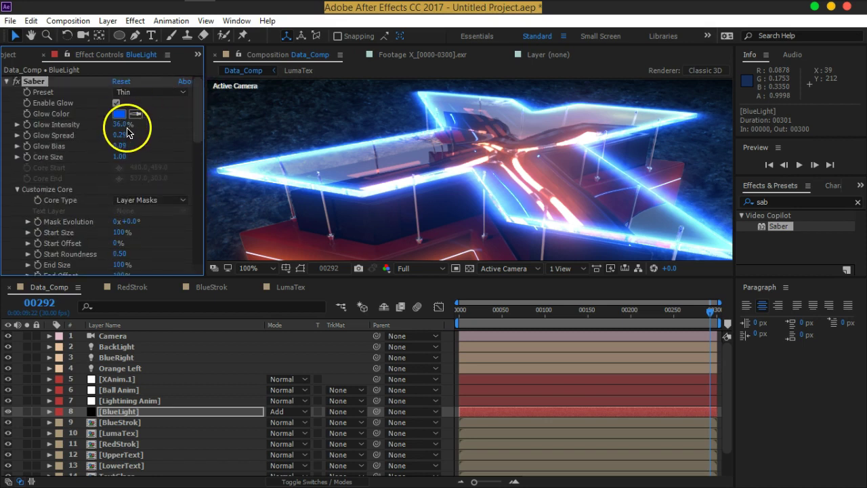
pyautogui.moveTo(123, 125); pyautogui.dragTo(126, 125)
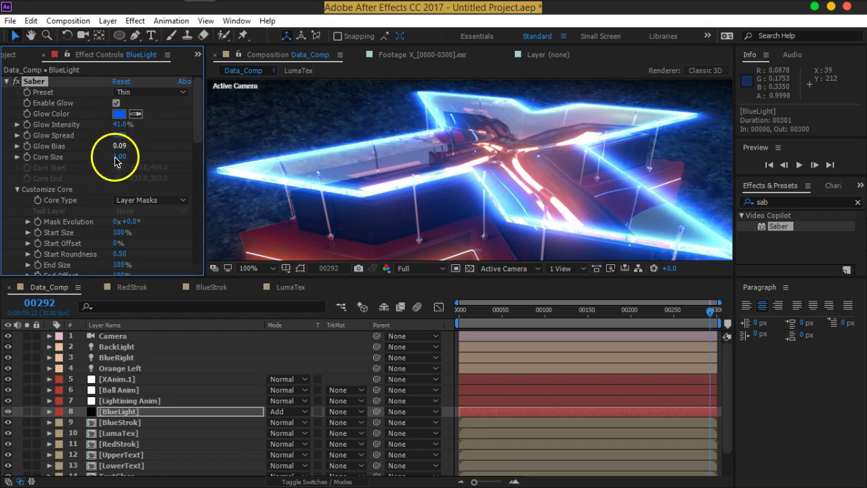
pyautogui.scroll(-4, 116, 163)
pyautogui.scroll(-2, 116, 164)
pyautogui.scroll(-1, 117, 170)
pyautogui.moveTo(122, 173); pyautogui.dragTo(9, 174)
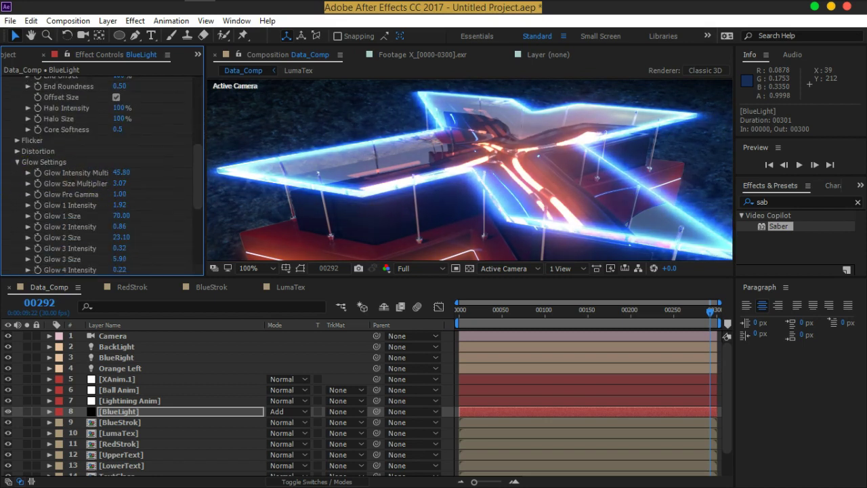
# Rebalance the glow multipliers, ending at Glow Intensity Multiplier 58.90 with a smaller Glow Size.
pyautogui.moveTo(78, 173); pyautogui.dragTo(106, 174)
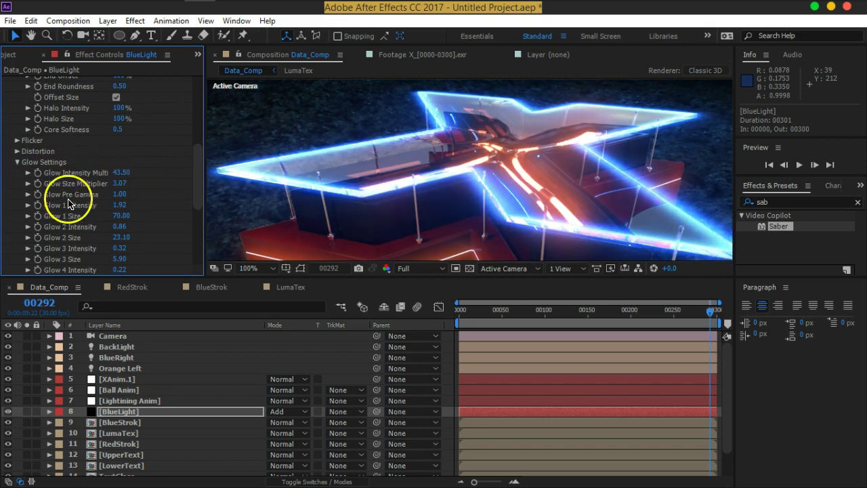
pyautogui.moveTo(124, 184)
pyautogui.mouseDown()
pyautogui.moveTo(180, 179)
pyautogui.moveTo(53, 188)
pyautogui.moveTo(123, 194)
pyautogui.mouseUp()
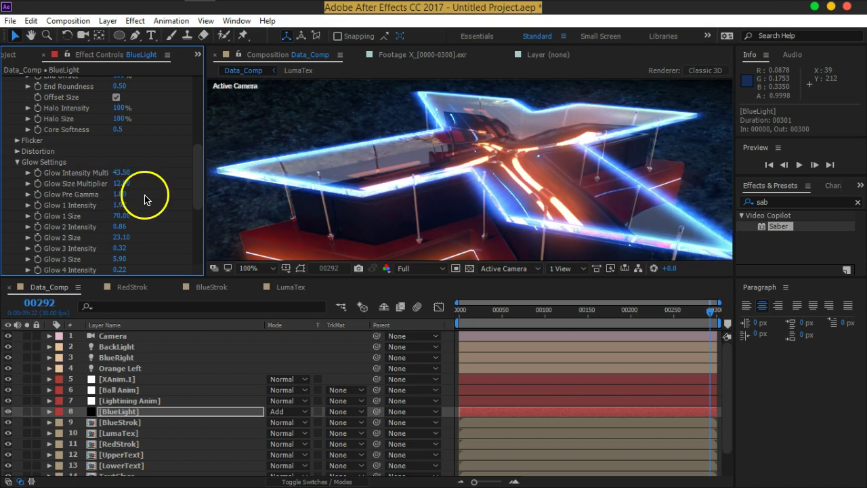
pyautogui.scroll(10, 156, 194)
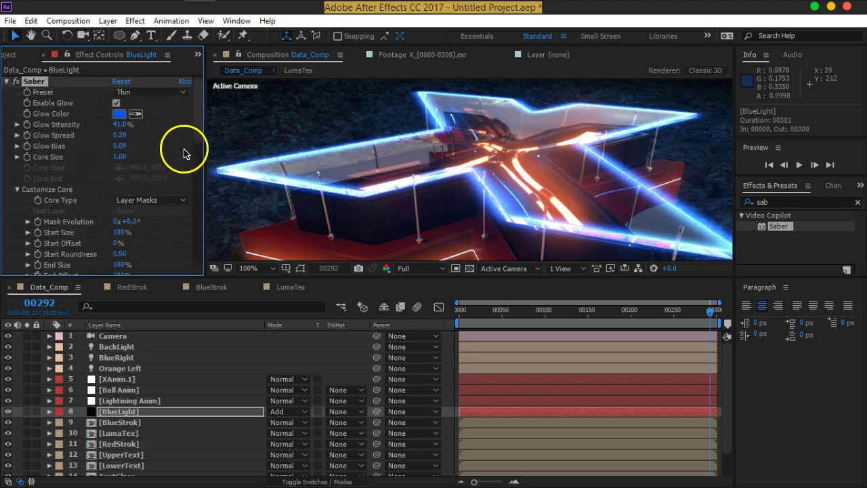
pyautogui.scroll(-5, 184, 163)
pyautogui.scroll(-5, 184, 171)
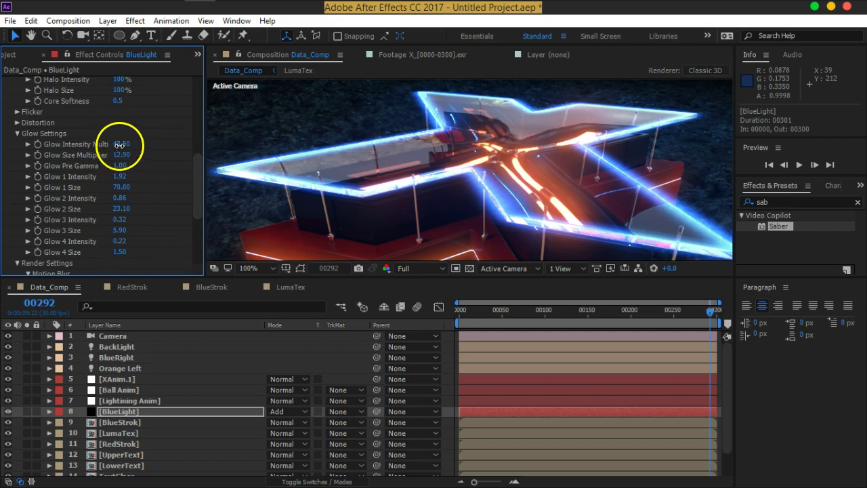
pyautogui.moveTo(135, 145); pyautogui.dragTo(150, 163)
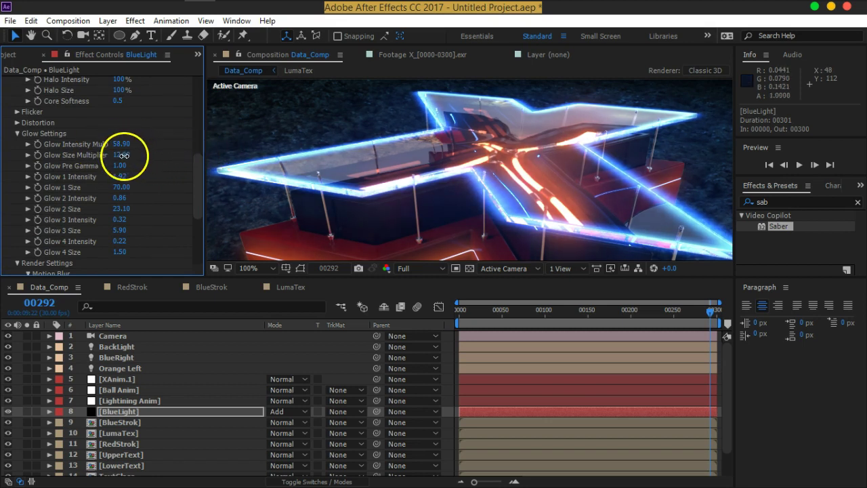
pyautogui.moveTo(143, 158)
pyautogui.mouseDown()
pyautogui.moveTo(65, 164)
pyautogui.moveTo(74, 165)
pyautogui.mouseUp()
# Set Core Size to 0.80 and enter a new Core Softness value.
pyautogui.scroll(3, 146, 171)
pyautogui.scroll(4, 146, 171)
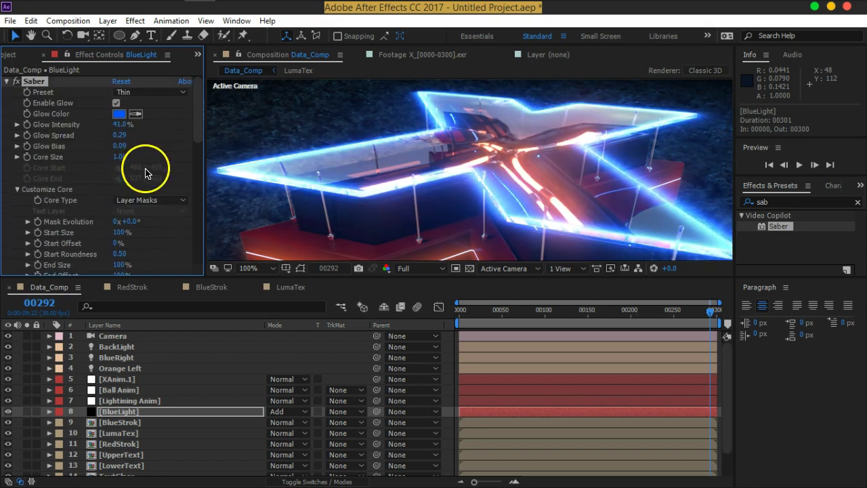
pyautogui.moveTo(124, 155); pyautogui.dragTo(122, 159)
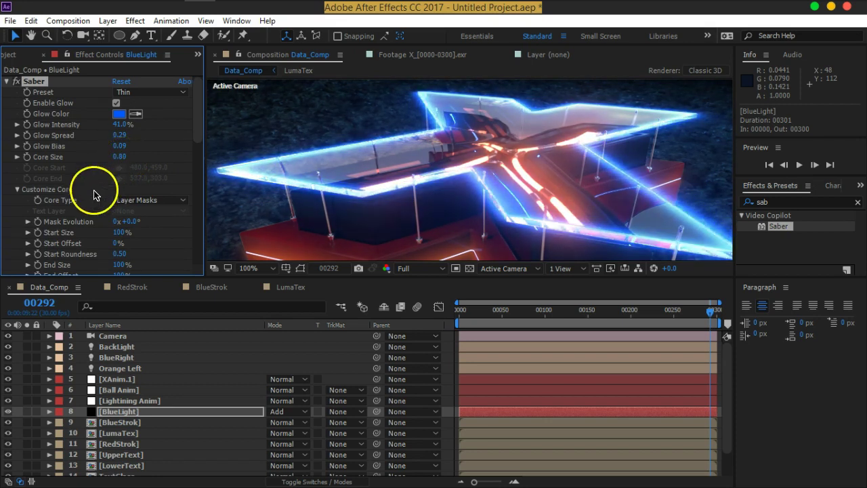
pyautogui.scroll(-2, 94, 195)
pyautogui.scroll(-2, 96, 194)
pyautogui.click(122, 244)
pyautogui.write('0.5')
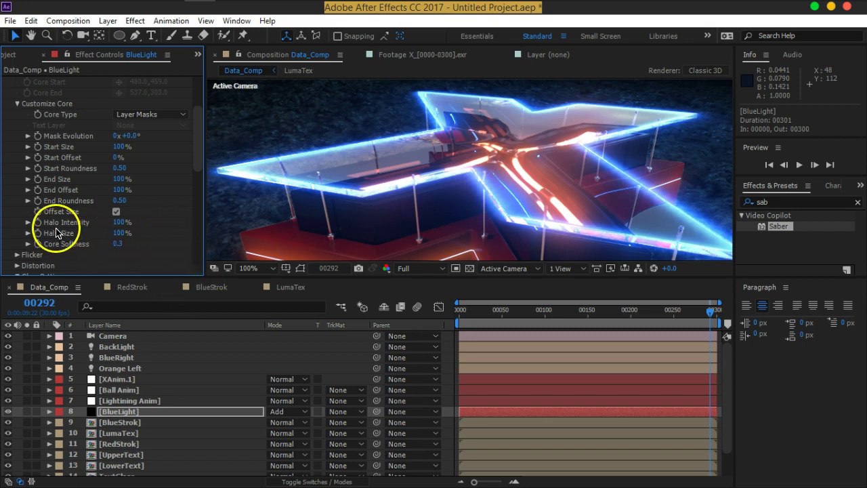
# Set the Saber Halo Intensity to 164% and Halo Size to 80%, then nudge Glow Spread.
pyautogui.moveTo(119, 224); pyautogui.dragTo(157, 224)
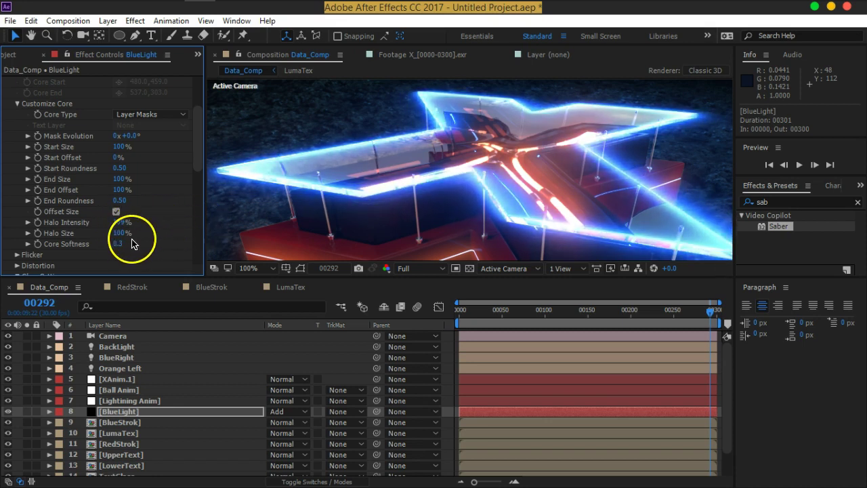
pyautogui.moveTo(122, 234)
pyautogui.mouseDown()
pyautogui.moveTo(143, 233)
pyautogui.moveTo(122, 234)
pyautogui.mouseUp()
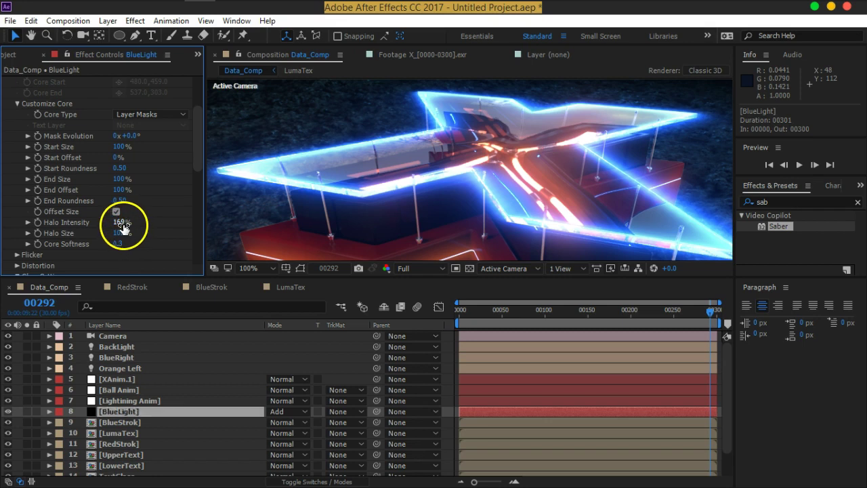
pyautogui.moveTo(119, 223)
pyautogui.mouseDown()
pyautogui.moveTo(34, 225)
pyautogui.moveTo(110, 223)
pyautogui.moveTo(98, 223)
pyautogui.mouseUp()
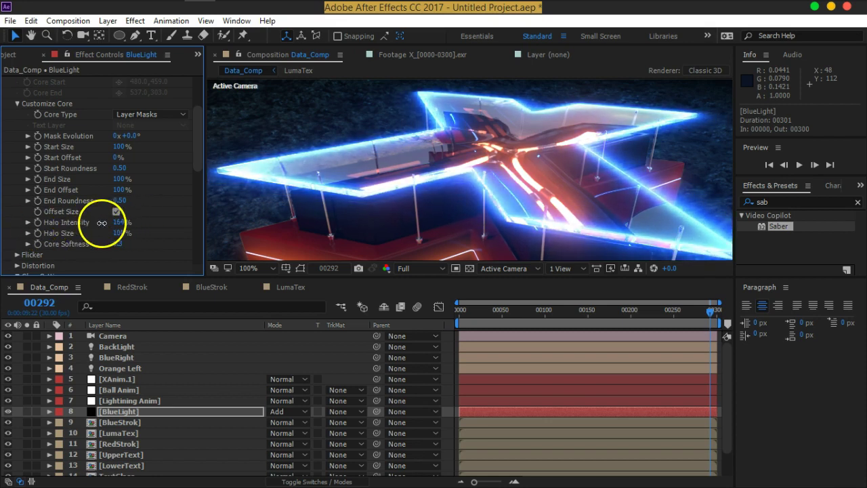
pyautogui.scroll(-1, 358, 194)
pyautogui.scroll(-1, 360, 199)
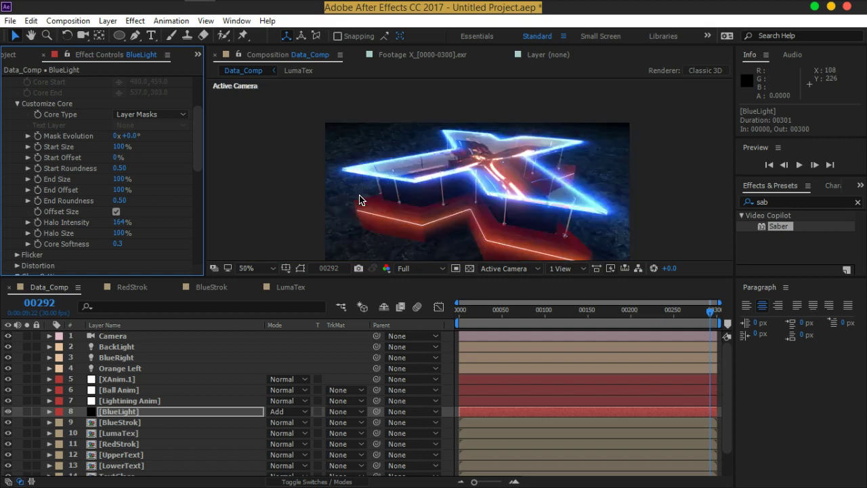
pyautogui.scroll(2, 360, 200)
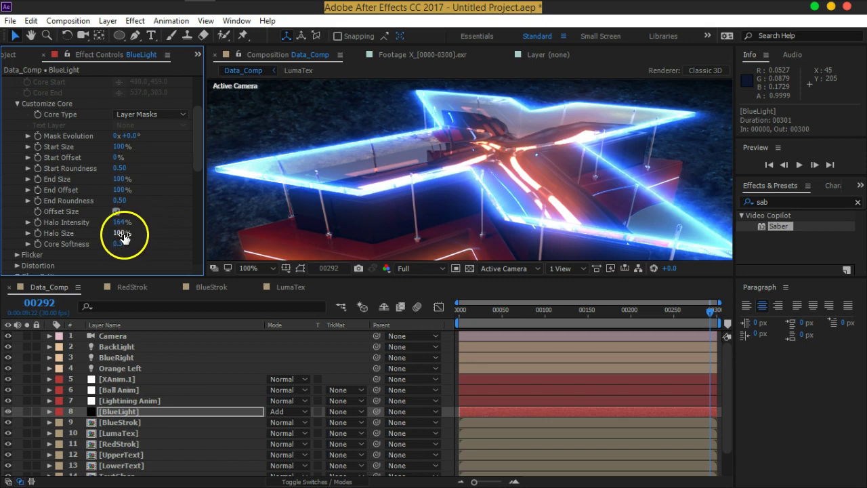
pyautogui.moveTo(122, 234); pyautogui.dragTo(118, 235)
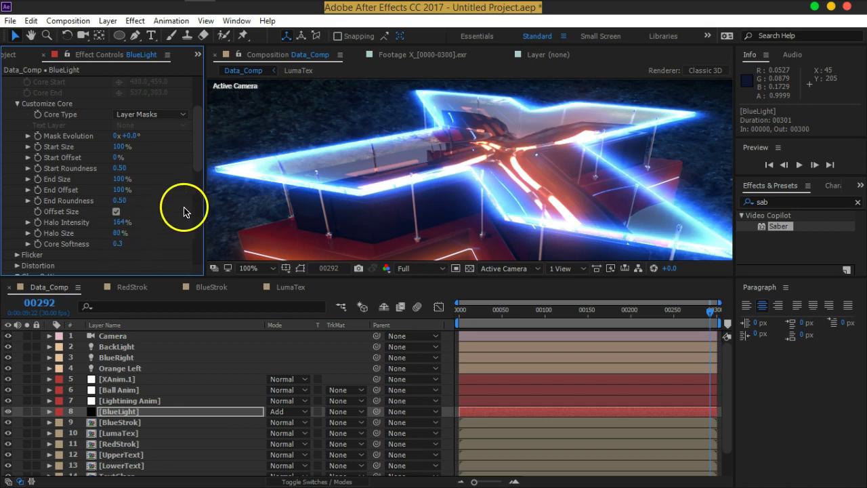
pyautogui.moveTo(198, 163); pyautogui.dragTo(195, 87)
pyautogui.moveTo(121, 135)
pyautogui.mouseDown()
pyautogui.moveTo(136, 134)
pyautogui.moveTo(127, 134)
pyautogui.mouseUp()
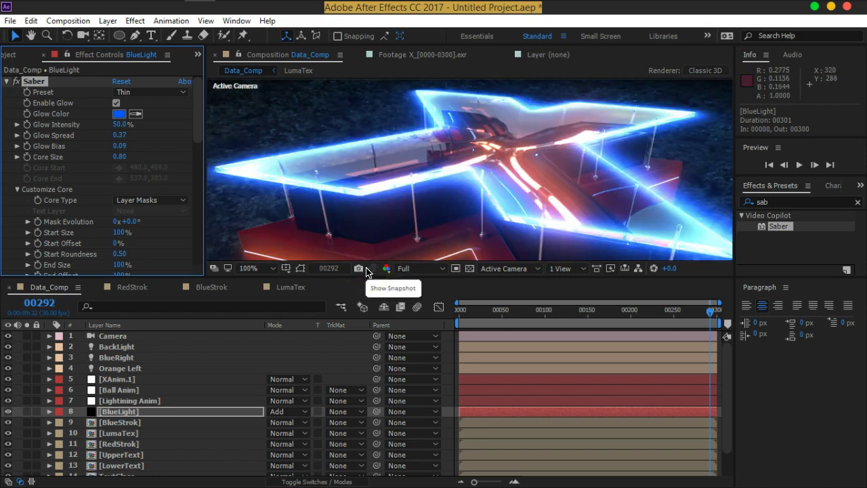
# Pan the composition view toward the centre of the glowing X.
pyautogui.press('h')
pyautogui.moveTo(548, 216)
pyautogui.mouseDown()
pyautogui.moveTo(522, 214)
pyautogui.moveTo(536, 206)
pyautogui.mouseUp()
pyautogui.press('v')
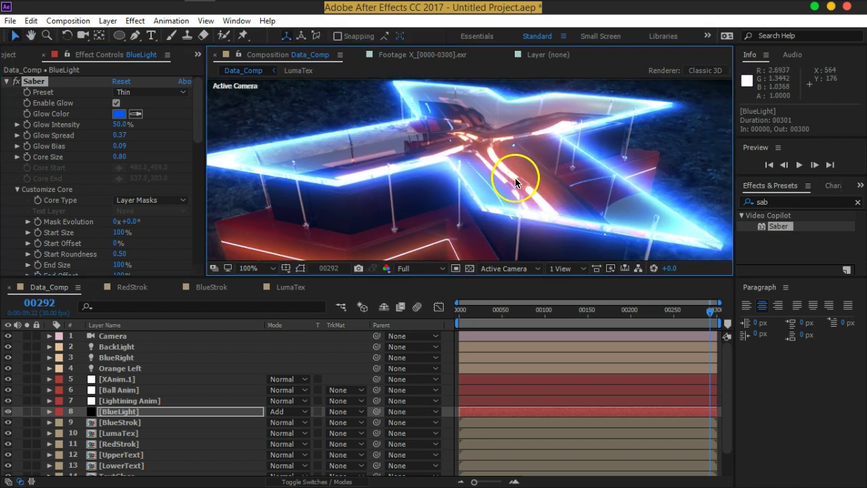